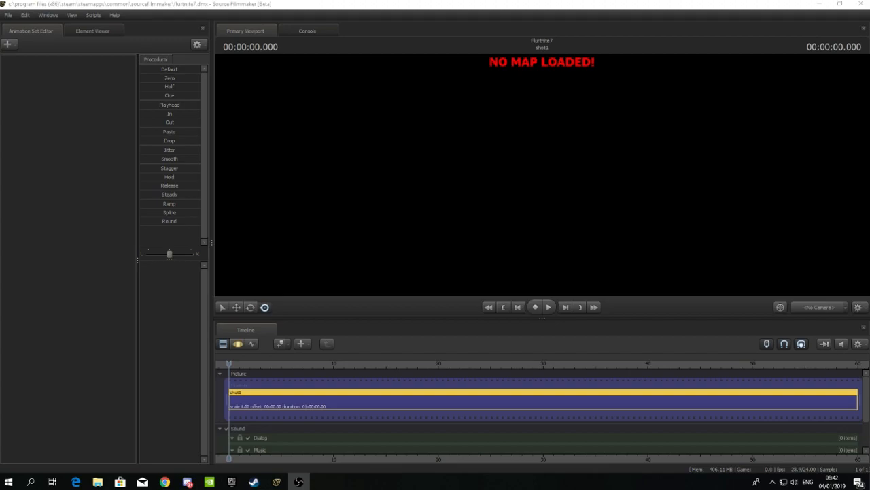
right_click(60, 95)
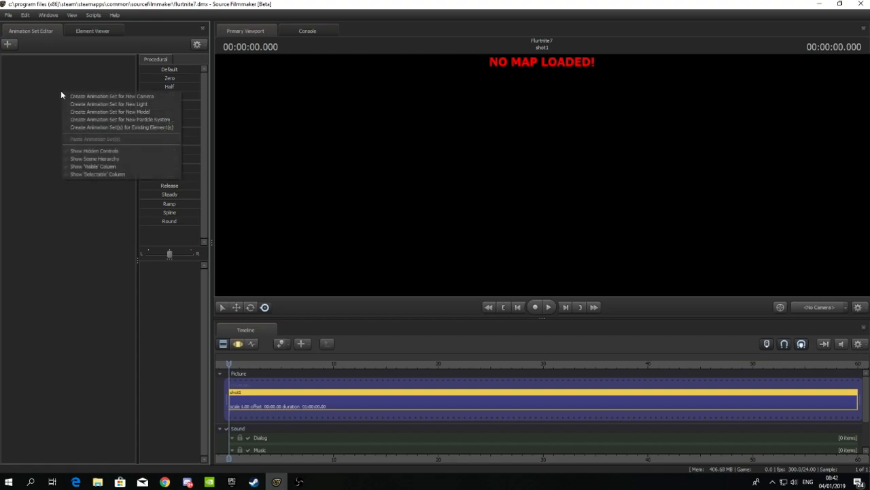
click(9, 15)
click(219, 33)
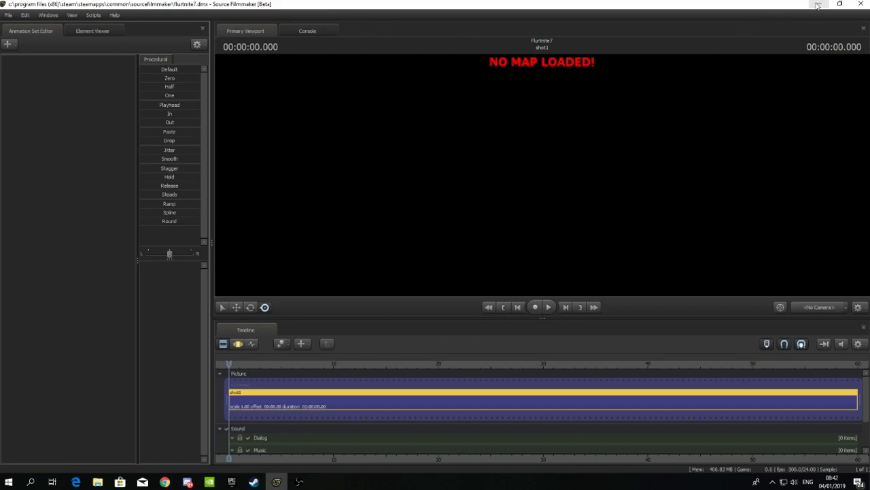
Switch to Steam, return from the OneShot item to the Source Filmmaker Workshop listings and search them for "fortnite"
click(253, 483)
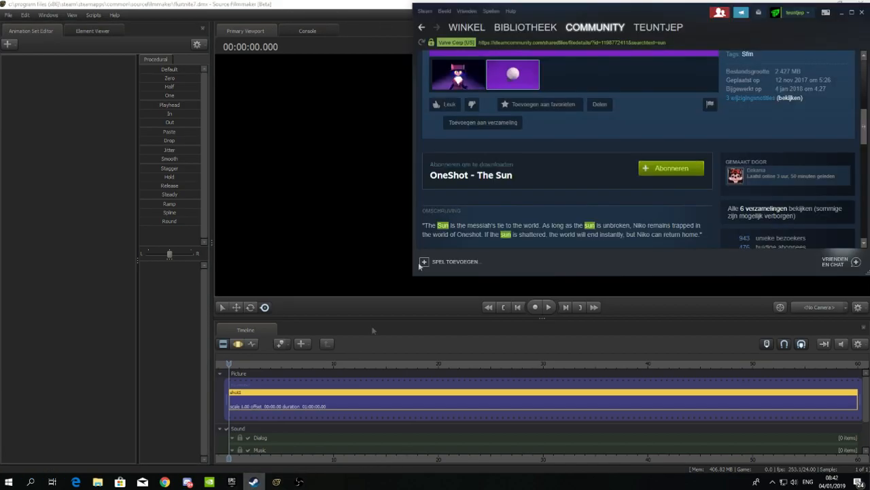
scroll(560, 180, up, 5)
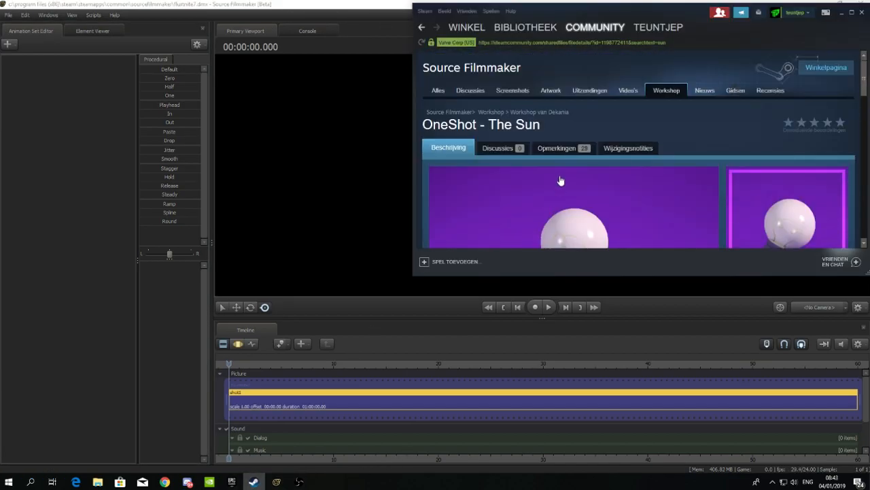
click(421, 27)
scroll(644, 166, up, 5)
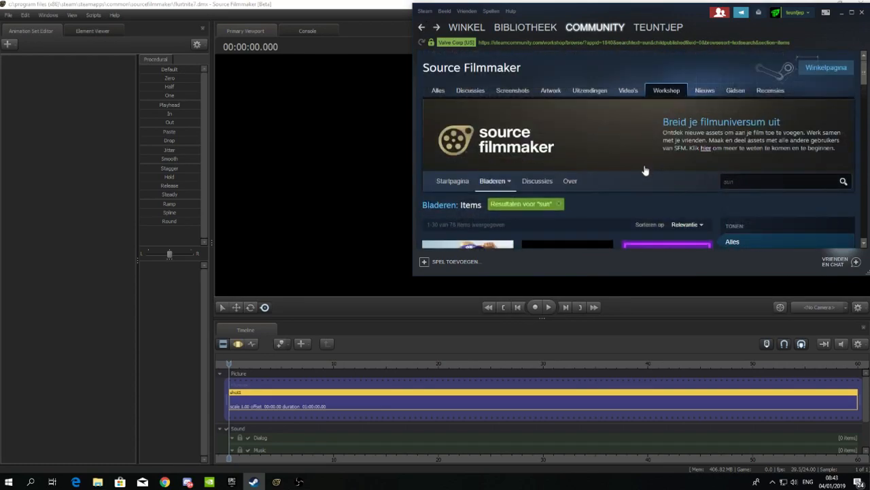
scroll(646, 171, down, 10)
scroll(646, 170, up, 10)
drag(750, 182, 664, 185)
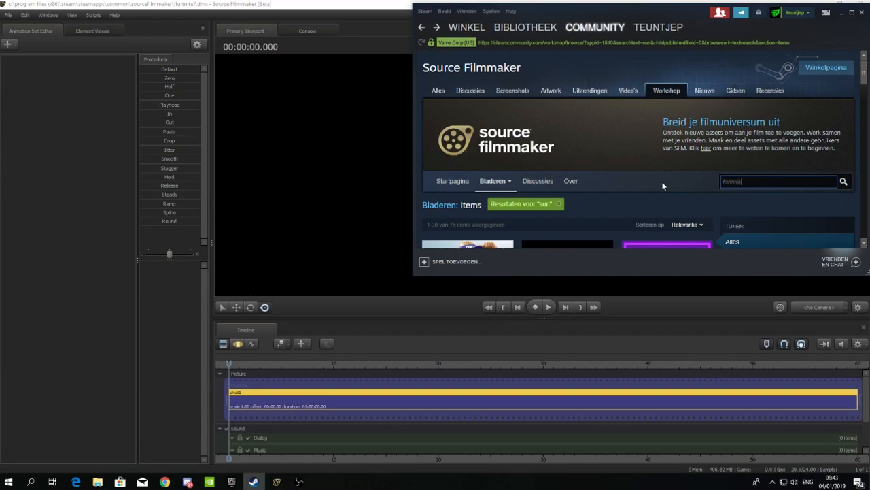
key(Return)
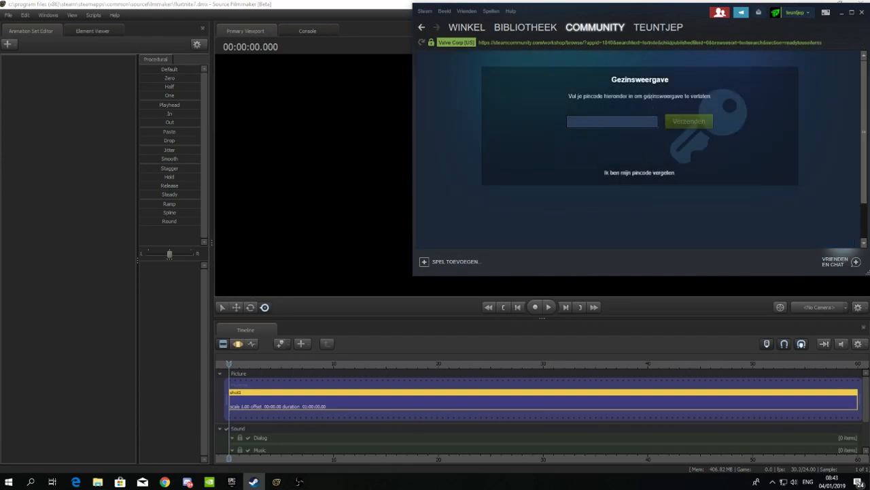
Open the overview of all Steam Workshops, look up Source Filmmaker and open its workshop page
mouse_move(586, 28)
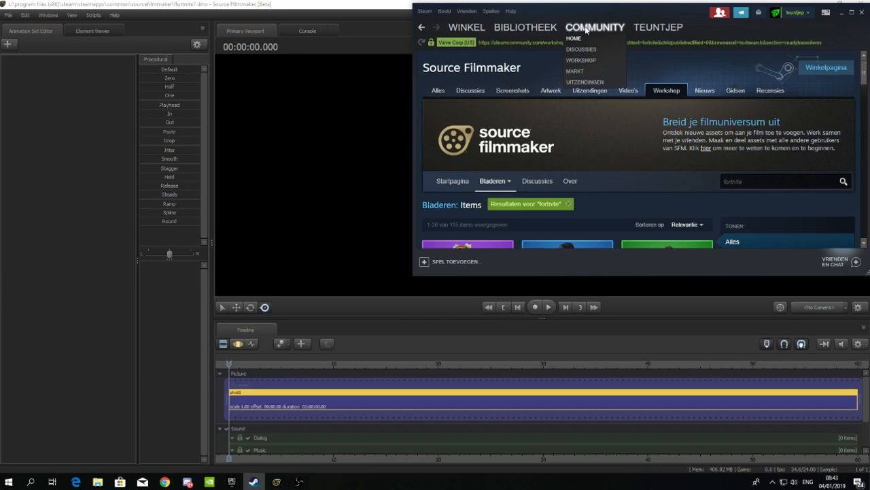
click(579, 60)
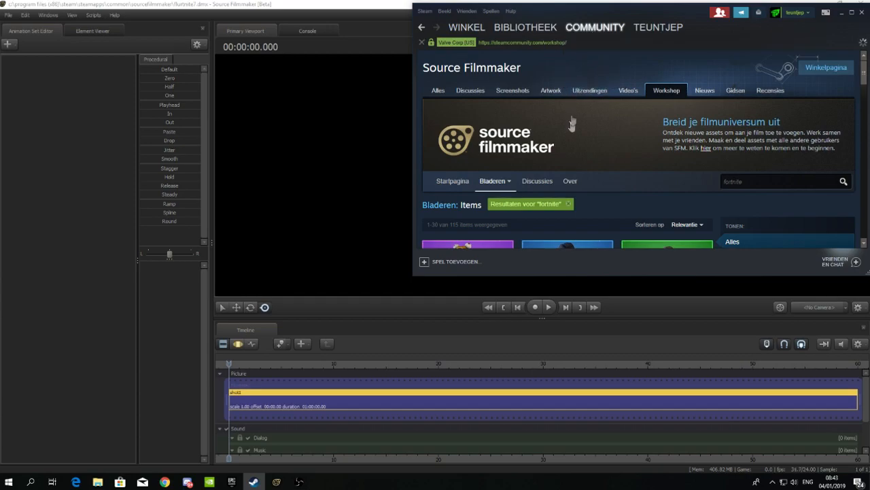
click(762, 101)
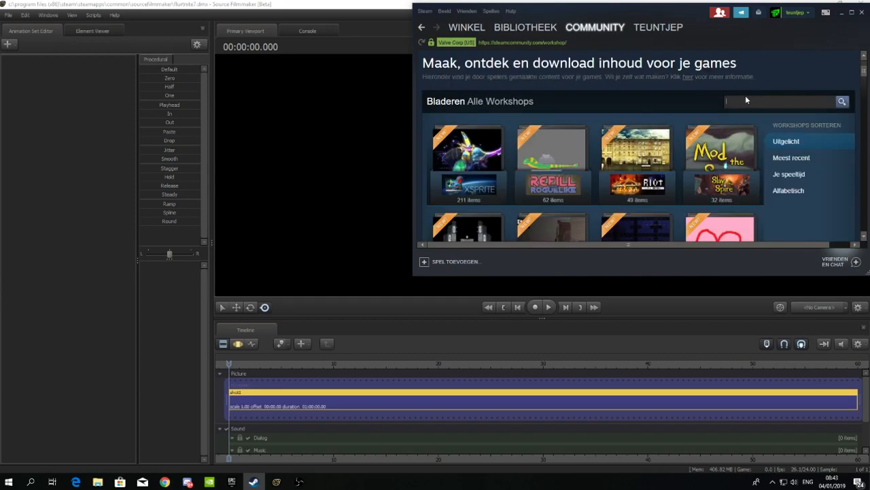
text(sour)
click(748, 112)
click(748, 112)
scroll(651, 149, down, 5)
scroll(755, 129, up, 5)
Search the Source Filmmaker Workshop for "Fortnite" and look through the listed character models
click(778, 135)
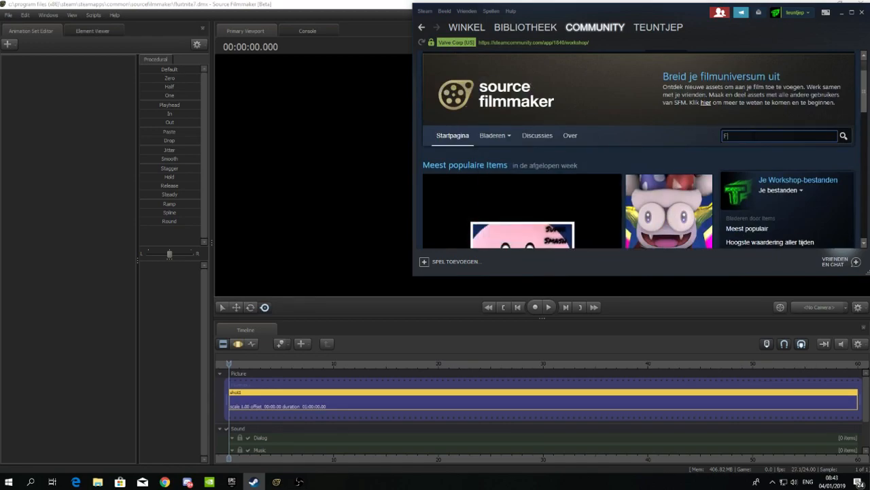
text(Fortnite)
key(Return)
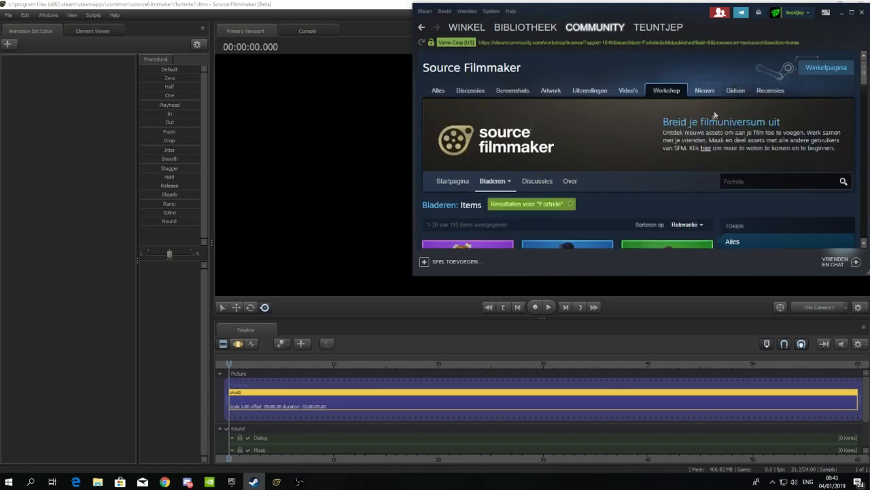
scroll(671, 155, down, 10)
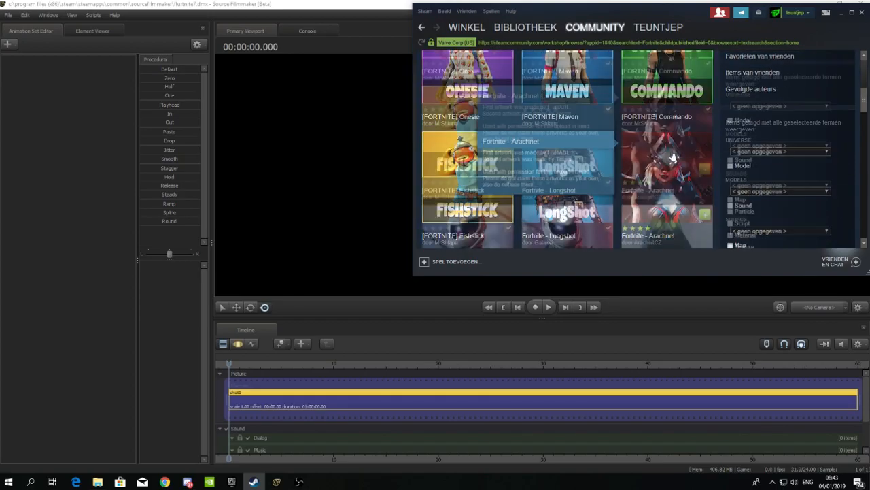
scroll(734, 177, up, 12)
click(32, 80)
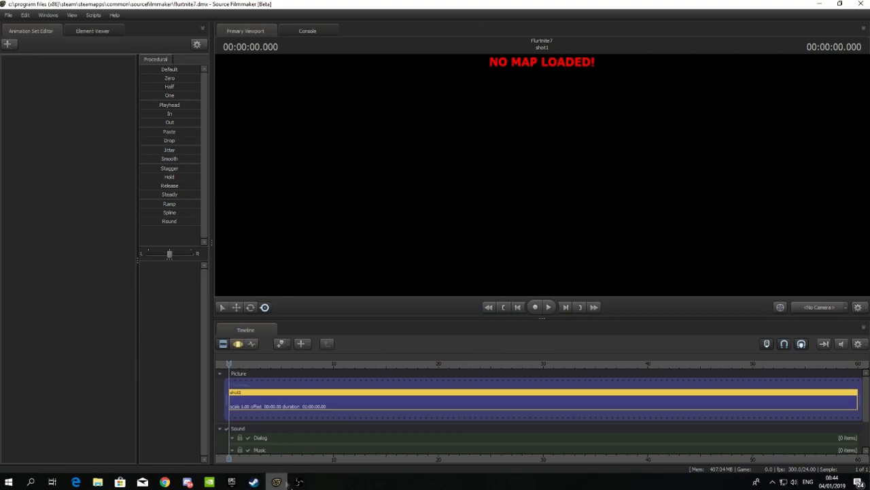
click(254, 481)
scroll(679, 158, up, 5)
scroll(678, 158, down, 3)
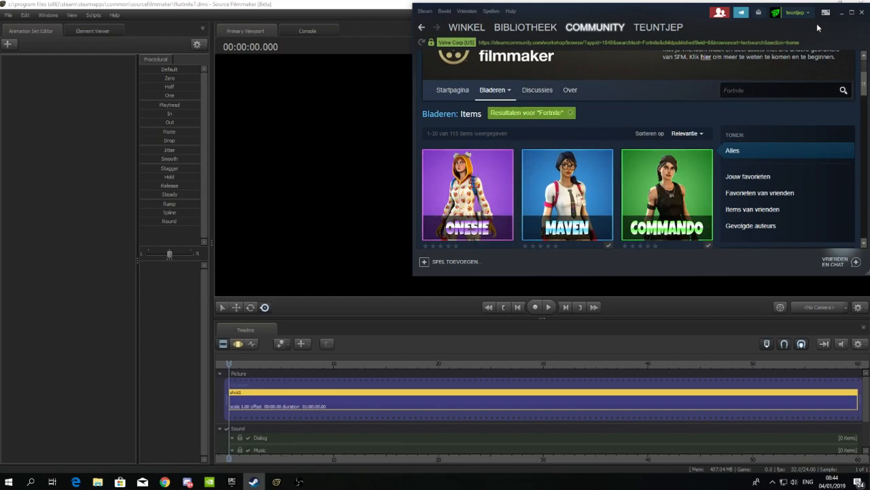
Return to Source Filmmaker and load the map arena_lumberyard.bsp into the session
click(841, 13)
click(8, 15)
click(30, 68)
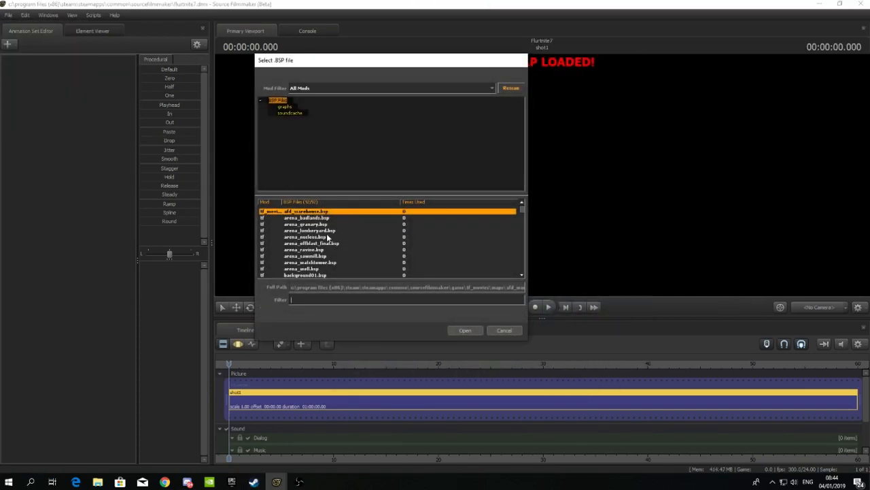
click(330, 230)
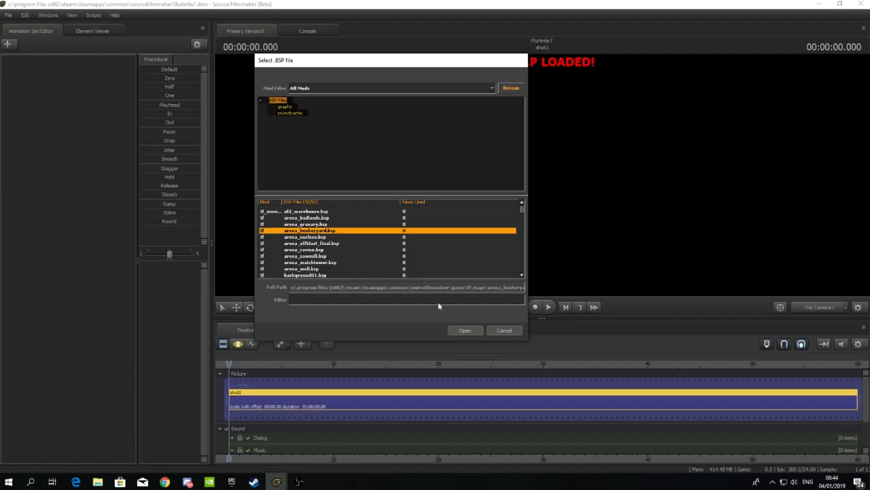
click(473, 331)
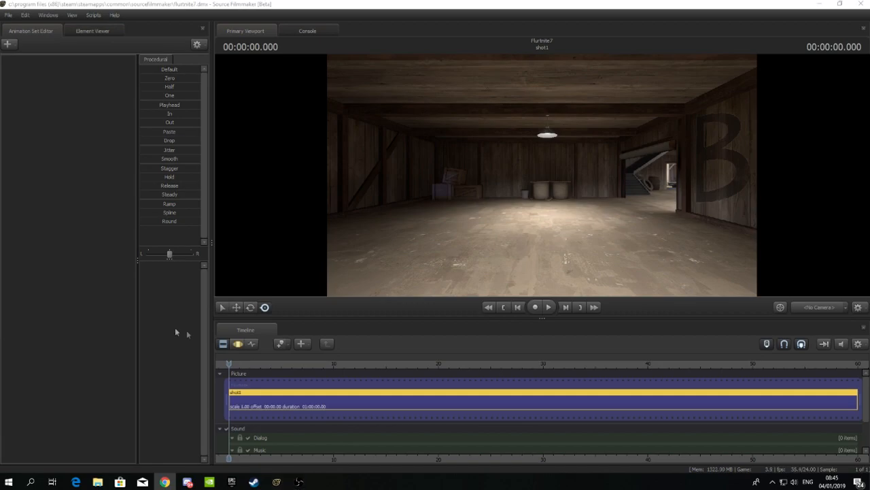
Fly the work camera out of the wooden building to the tree stump on the grass outside
drag(396, 217, 656, 237)
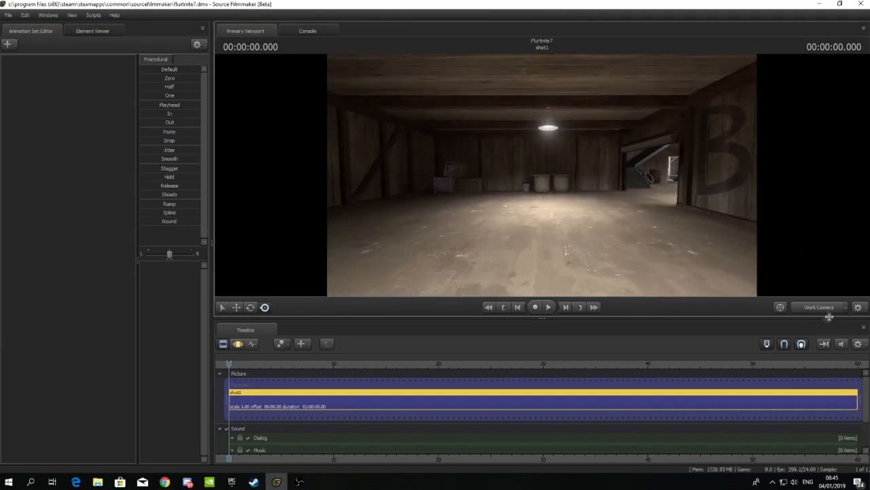
drag(814, 299, 748, 292)
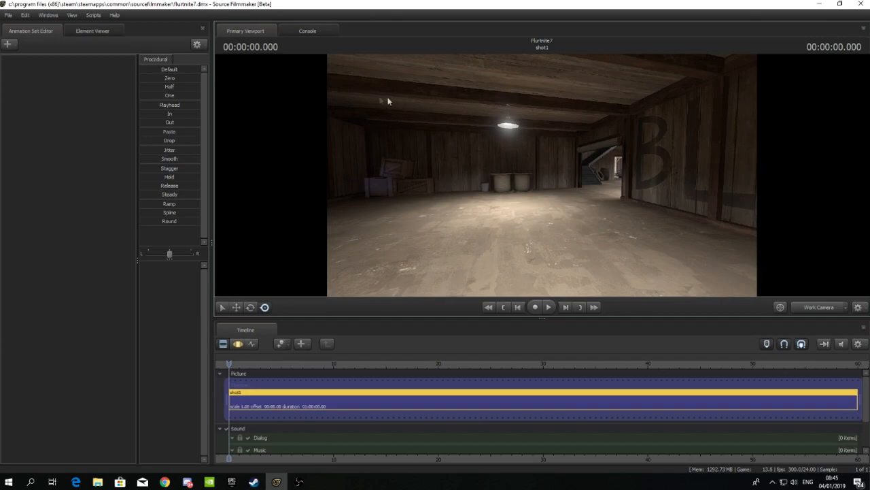
drag(521, 216, 541, 171)
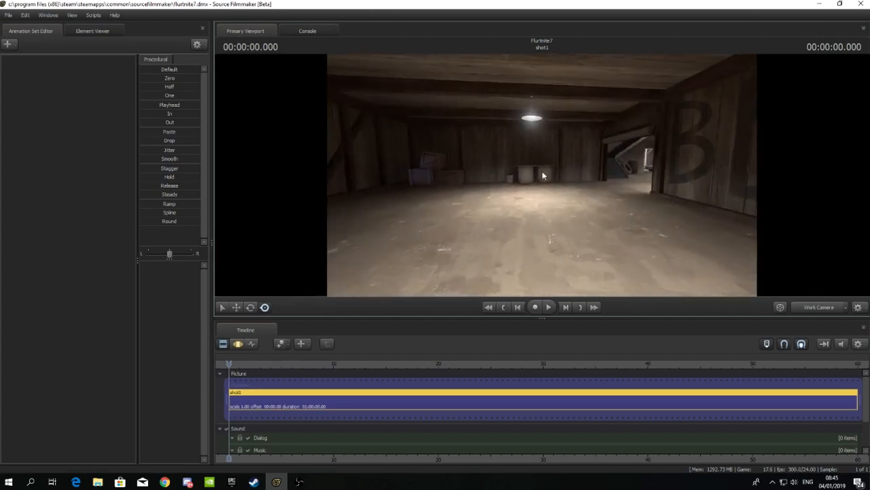
drag(468, 169, 825, 177)
key(w)
key(w)
key(z)
key(w)
key(s)
key(w)
key(w)
key(w)
key(w)
key(w)
key(a)
mouse_move(613, 213)
mouse_down()
mouse_move(666, 216)
mouse_move(613, 213)
mouse_up()
key(a)
key(d)
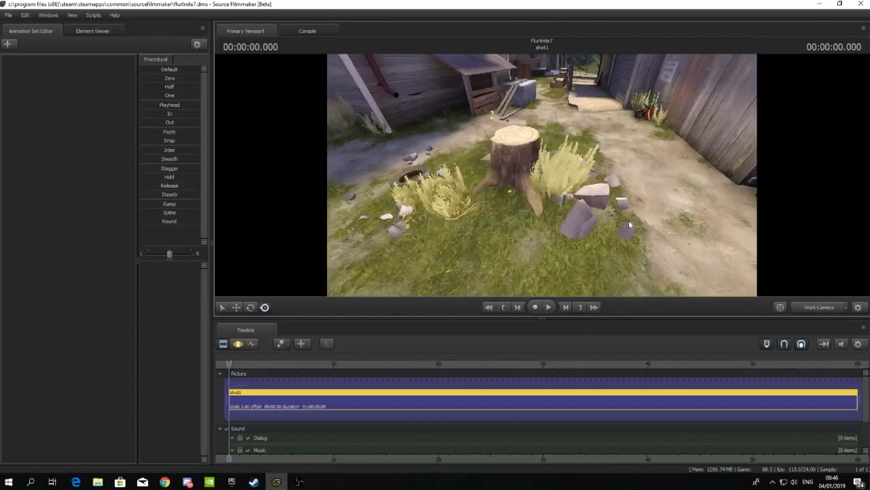
Create an animation set for a new camera and open a floating secondary viewport
right_click(44, 85)
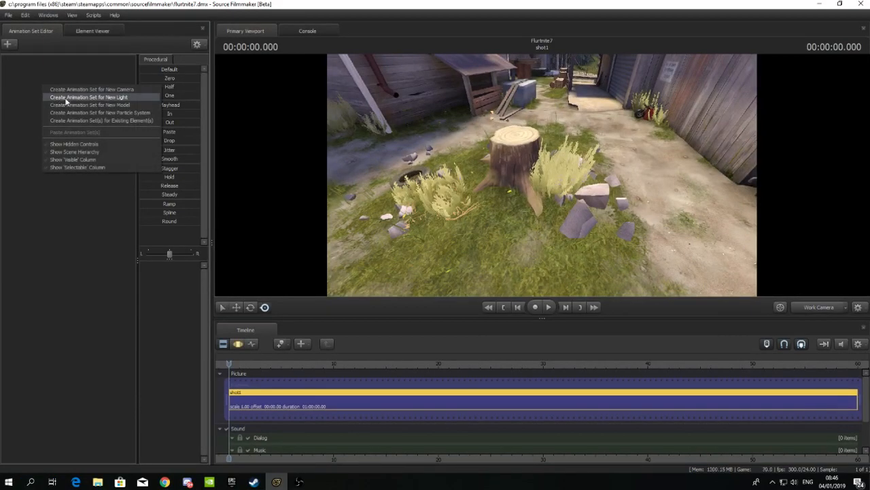
click(109, 89)
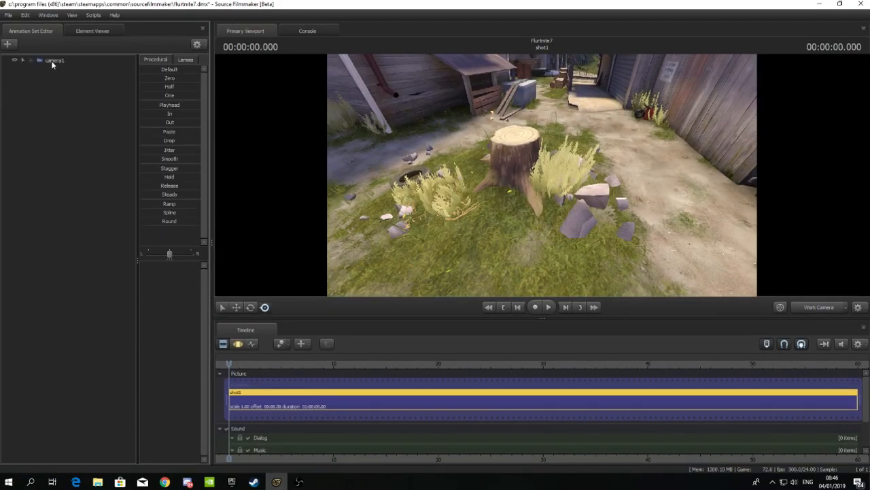
click(47, 15)
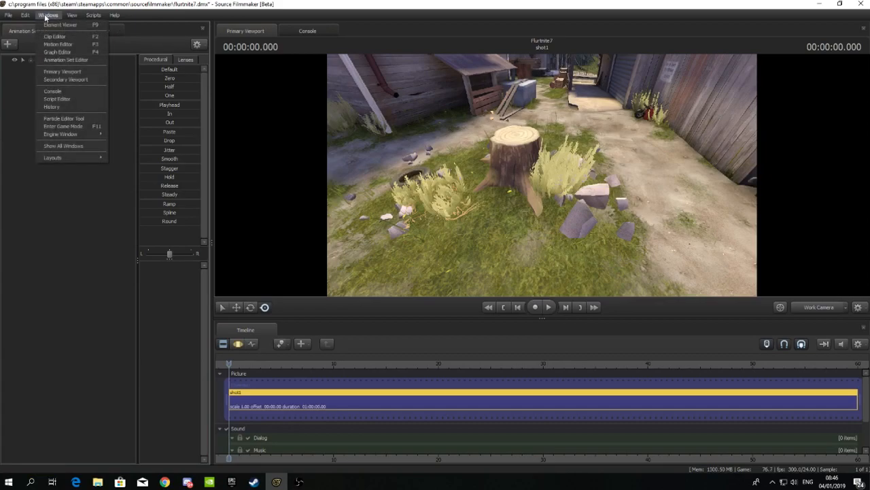
click(65, 80)
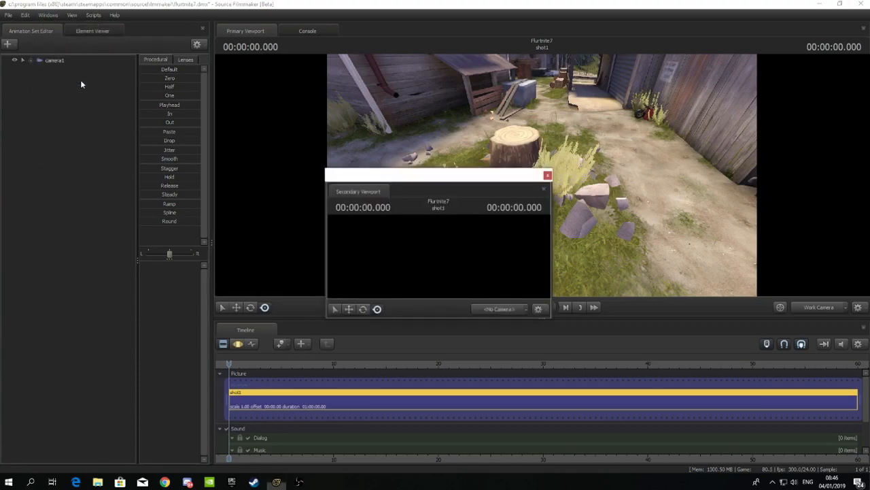
drag(392, 175, 262, 170)
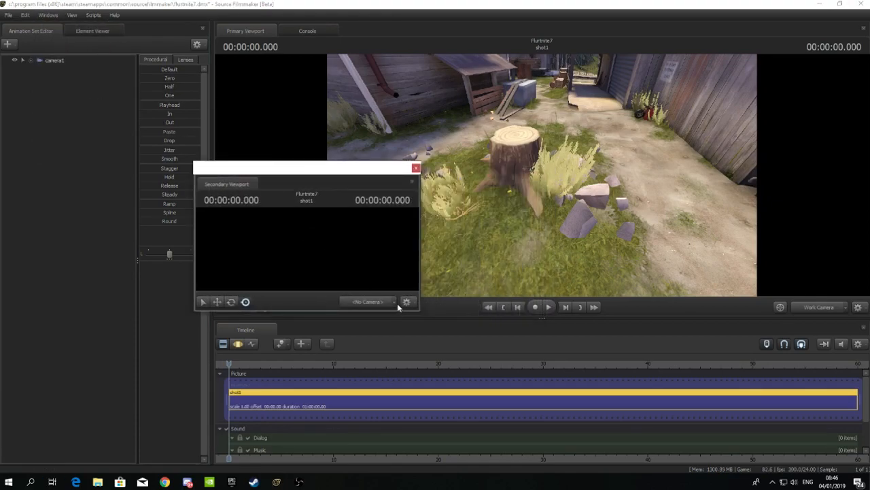
Set the secondary viewport's scene camera to camera1 and move its window away from the tree stump
click(394, 301)
mouse_move(392, 335)
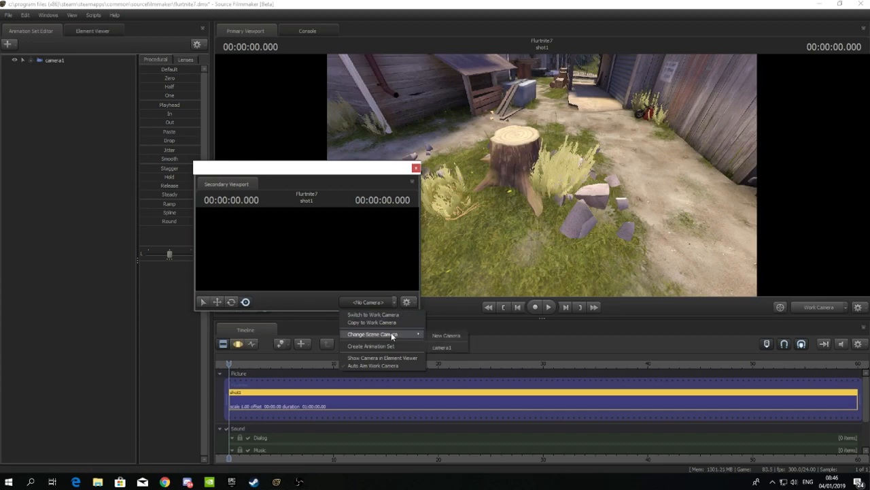
click(451, 347)
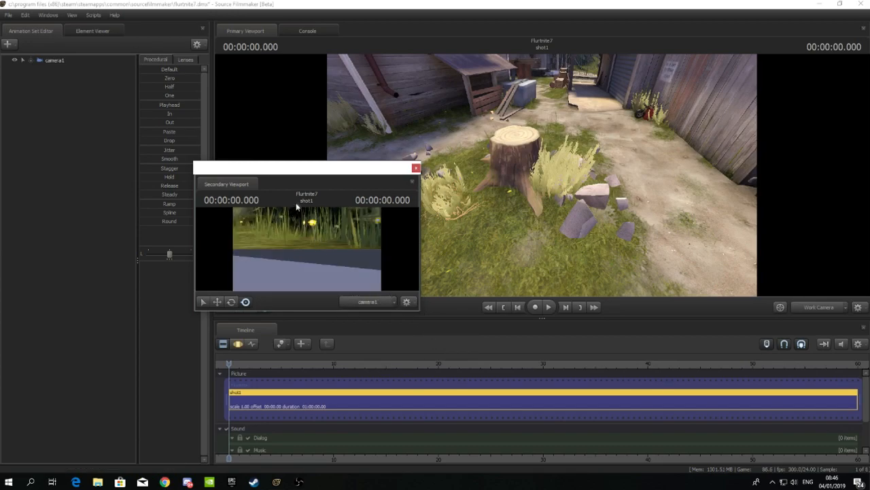
drag(301, 170, 232, 165)
Try to manipulate camera1 in the secondary viewport, and switch the timeline to the Motion Editor
click(240, 229)
click(243, 238)
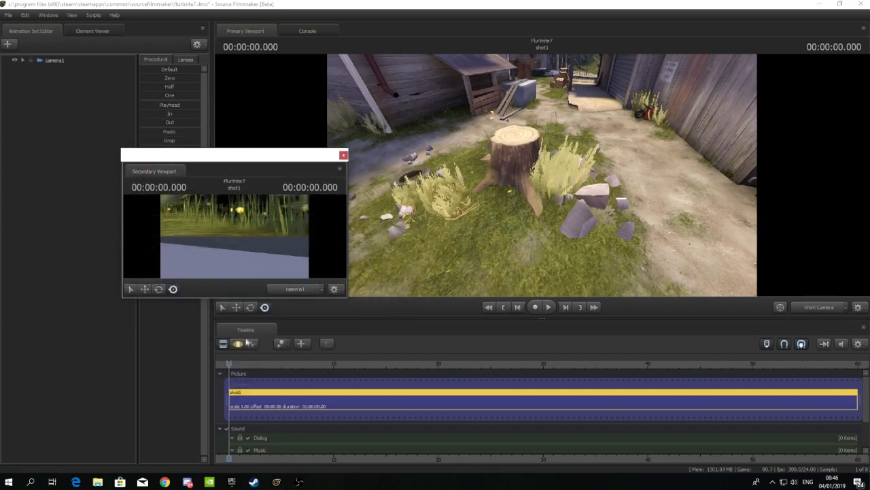
click(262, 219)
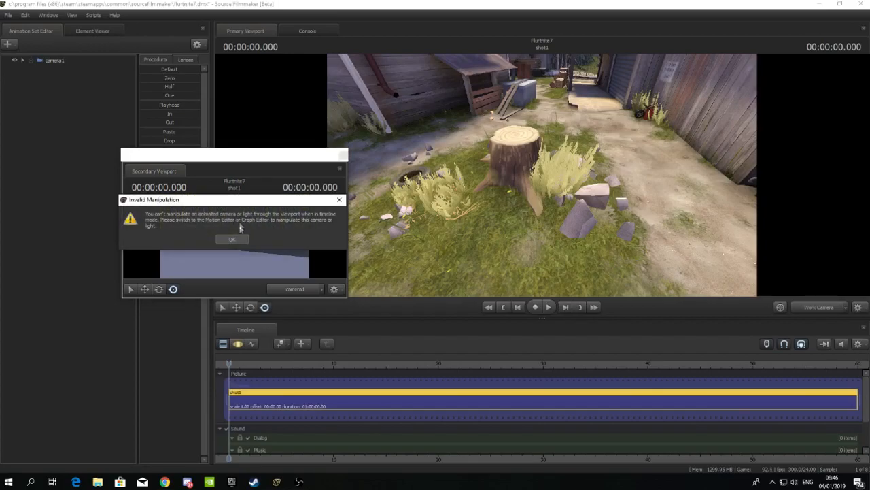
click(239, 241)
click(238, 344)
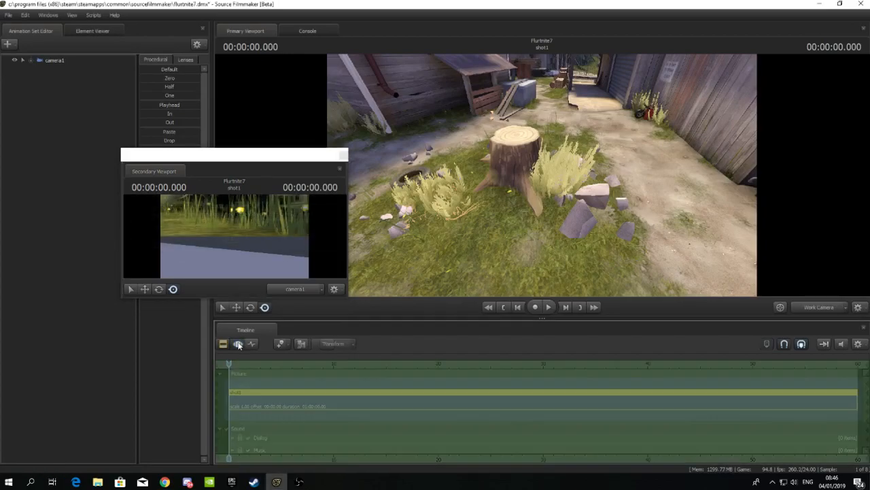
Move the secondary viewport window over the primary viewport and enlarge it
click(192, 215)
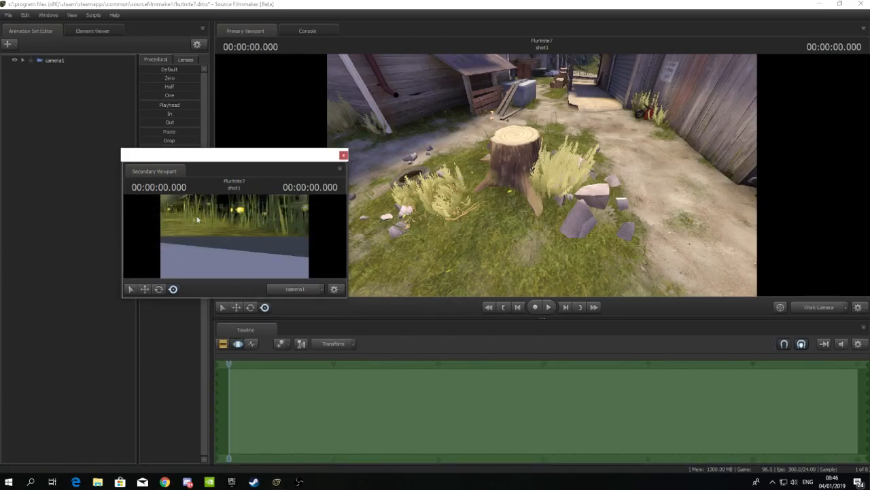
drag(253, 154, 601, 152)
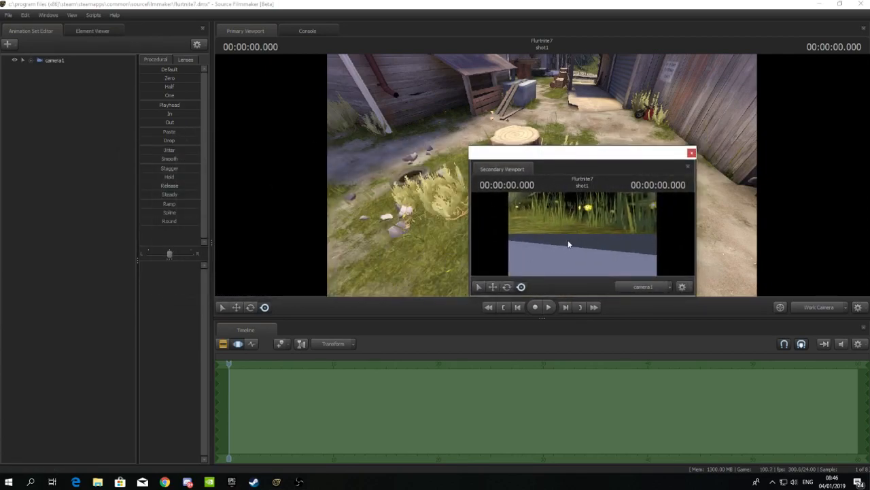
drag(468, 297, 394, 362)
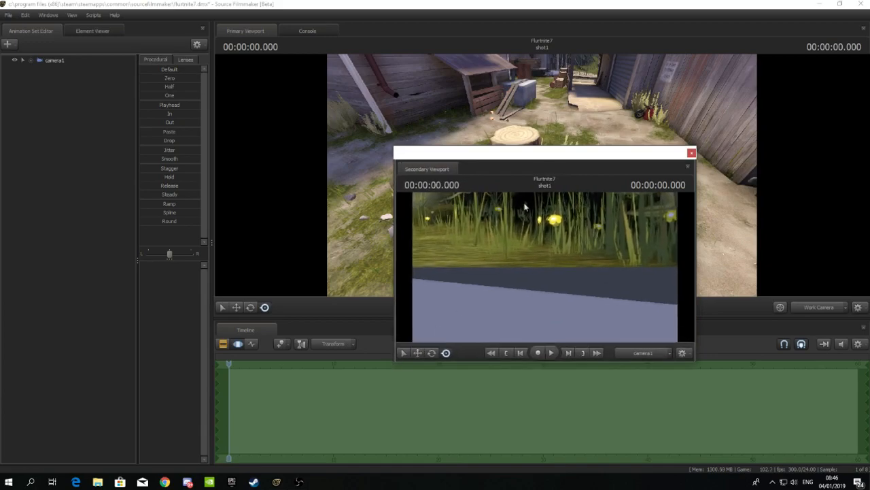
Move the secondary viewport window clear of the tree stump, select camera1 and try repositioning it in that viewport, undoing one change
drag(542, 155, 647, 230)
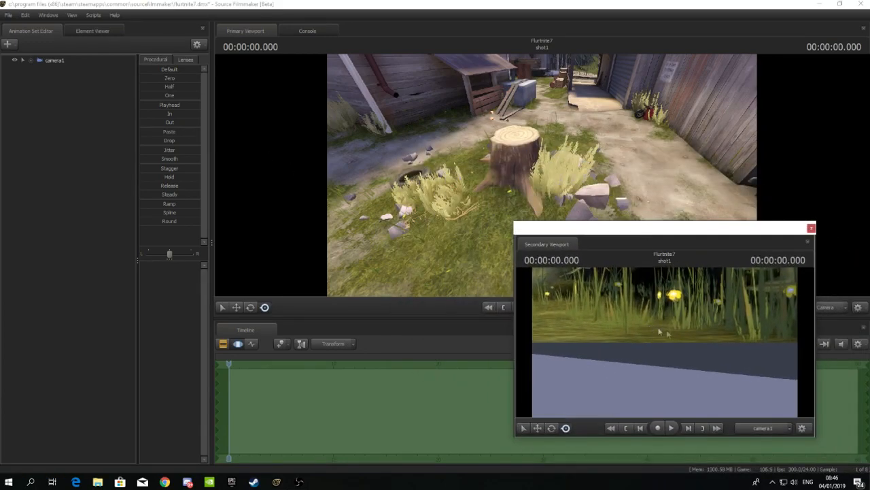
click(52, 60)
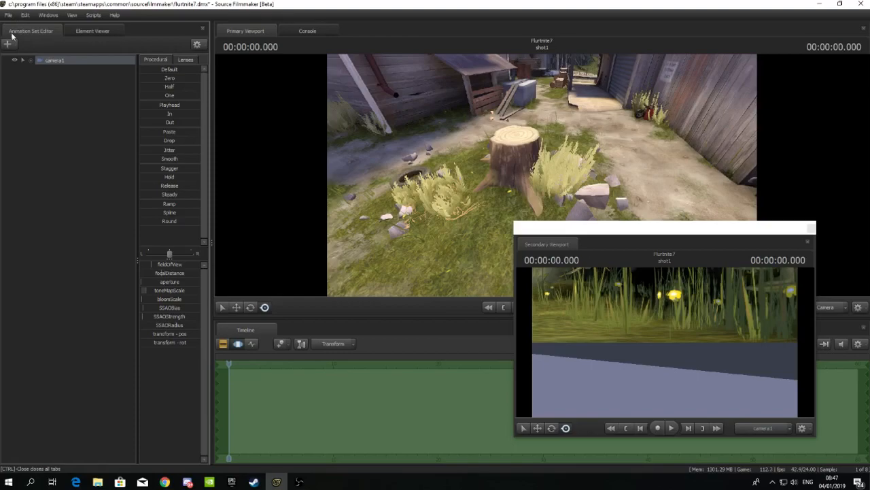
drag(703, 348, 670, 334)
key(w)
key(ctrl+z)
key(s)
key(s)
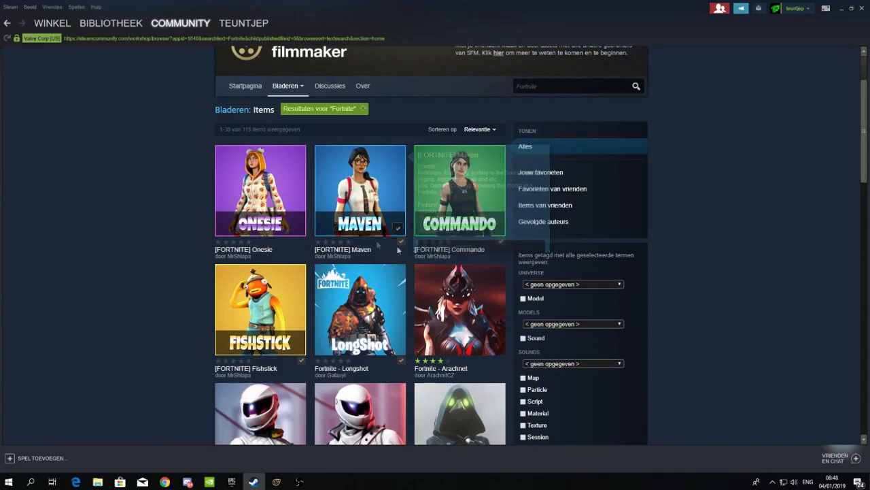
Switch to the Steam Workshop and look through the Fortnite models available for Source Filmmaker
scroll(462, 204, down, 2)
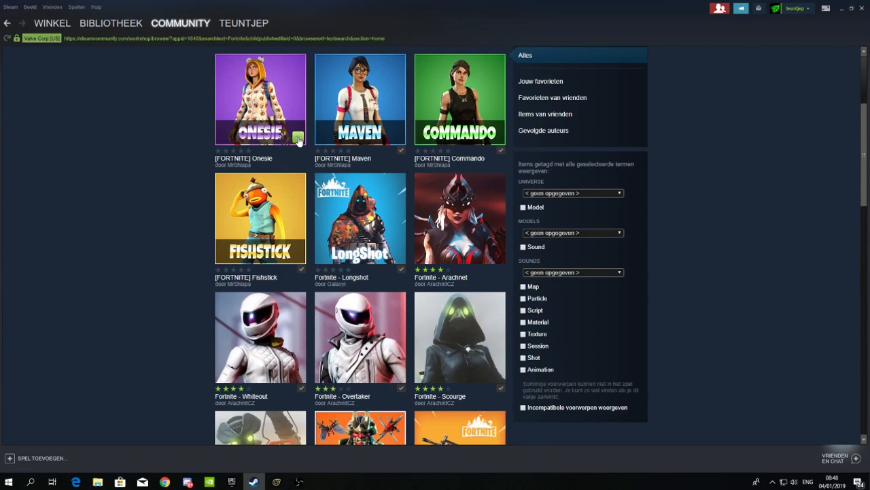
mouse_move(277, 482)
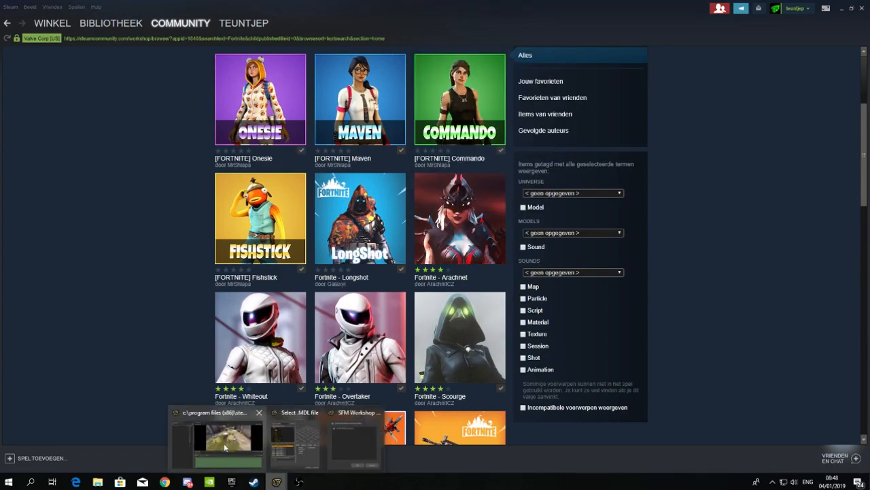
click(225, 446)
drag(417, 167, 398, 165)
click(254, 482)
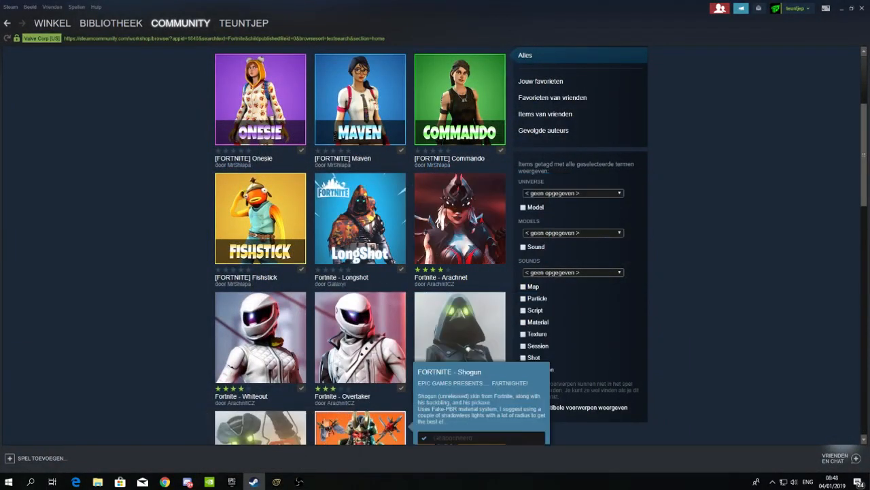
scroll(456, 340, down, 3)
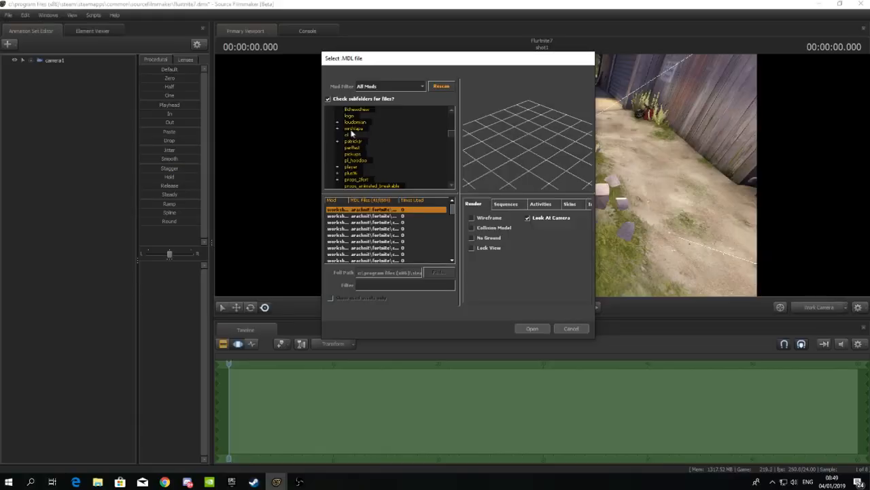
Filter the MDL file list for "jonesy" and load the arachnit Fortnite Jonesy model into the scene
click(352, 128)
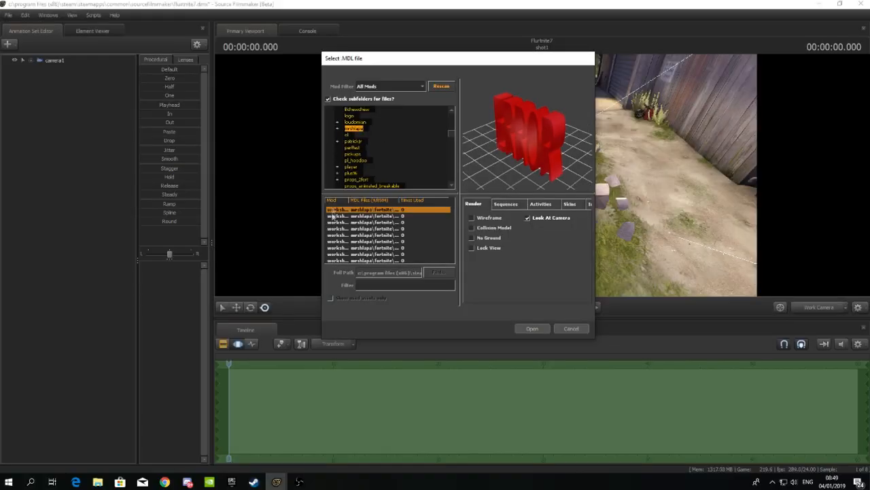
click(372, 288)
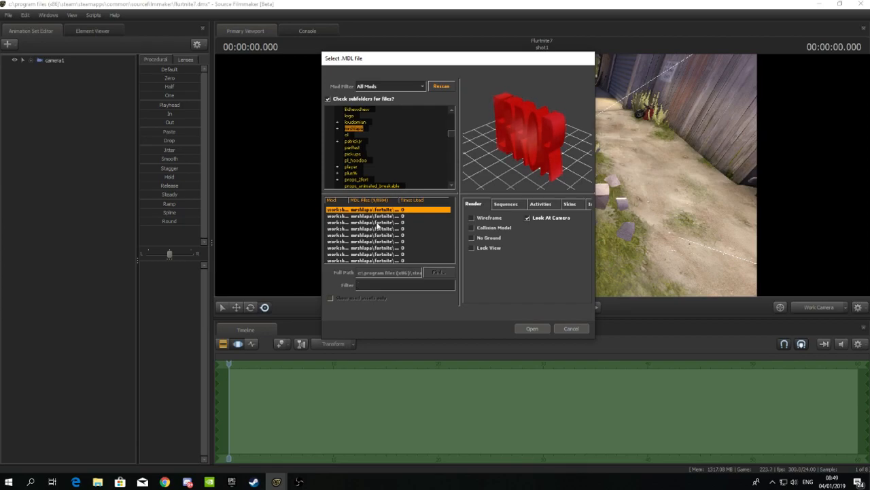
text(onesie)
key(BackSpace)
key(BackSpace)
key(BackSpace)
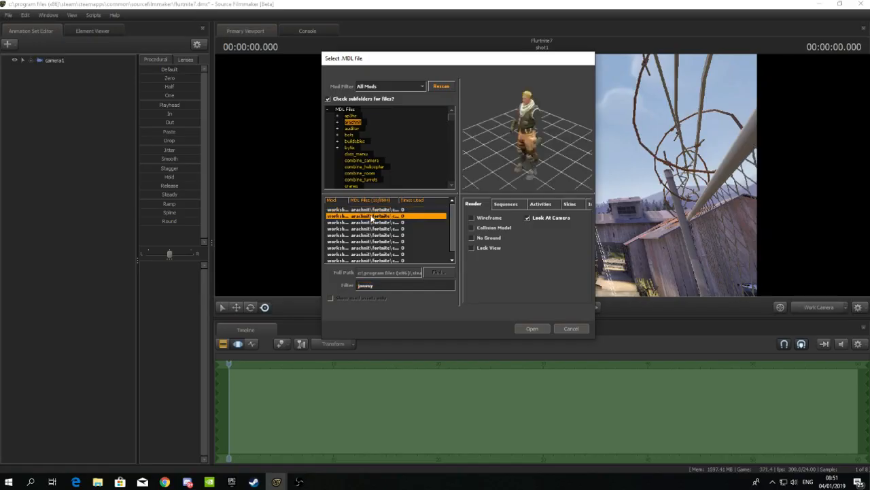
click(531, 329)
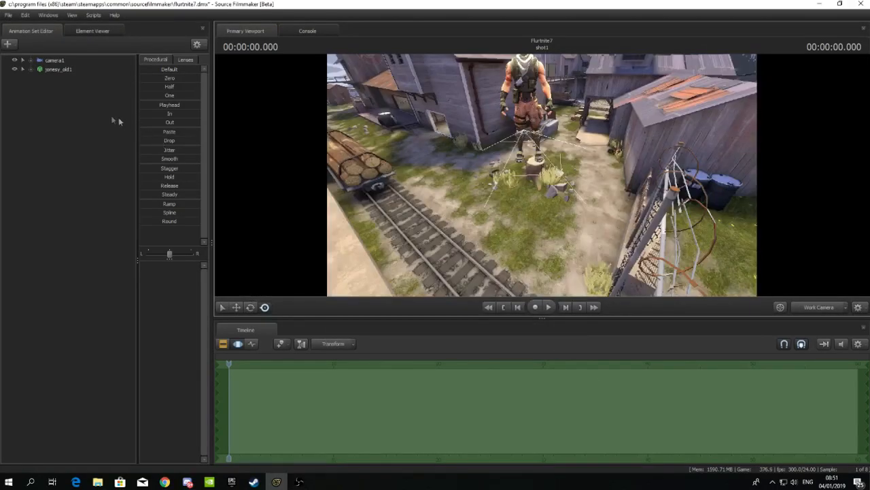
Select the Jonesy model and move it away from the tree stump toward the chain-link fence
click(64, 70)
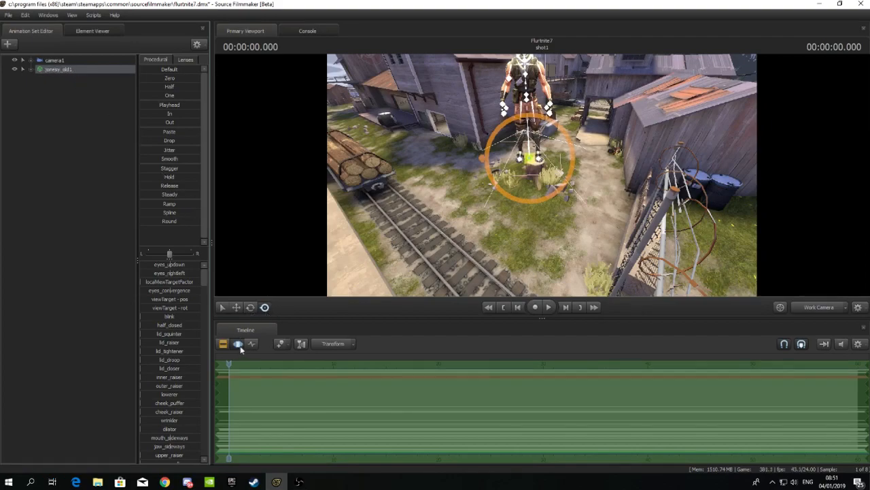
key(w)
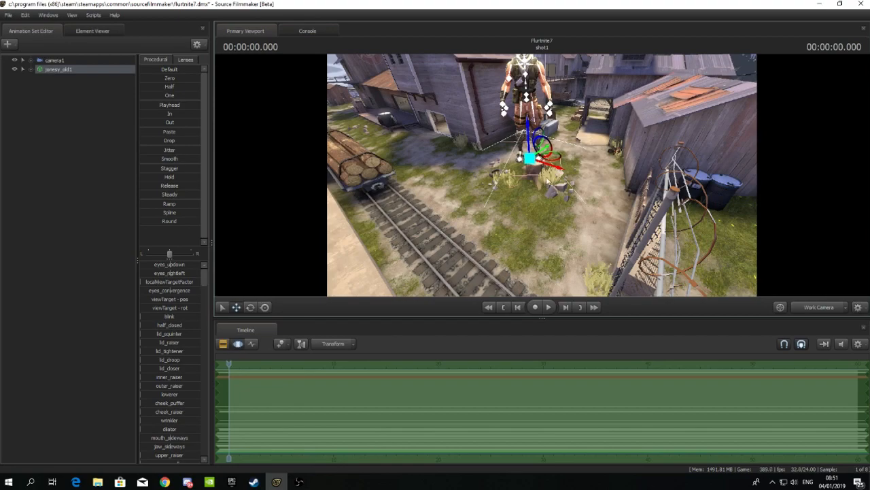
drag(529, 138, 585, 235)
drag(540, 193, 562, 188)
drag(519, 220, 620, 80)
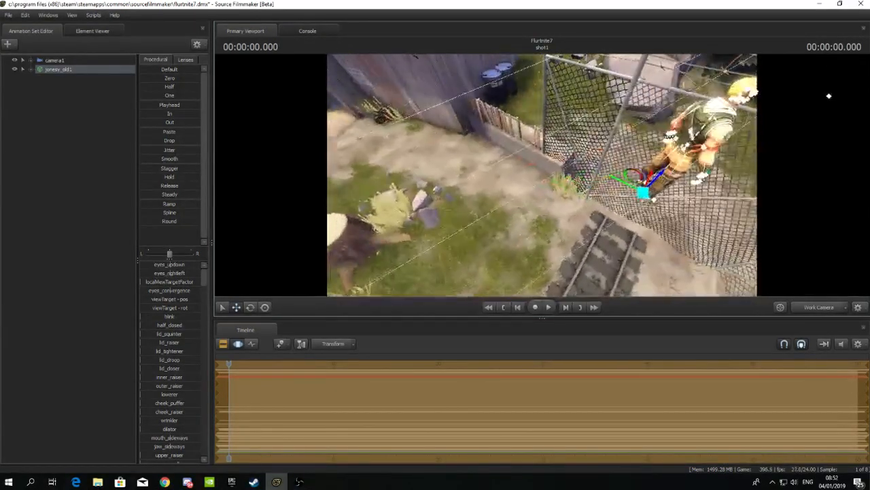
Move the Jonesy model back so it stands on the grass in front of the tree stump
drag(617, 180, 487, 139)
drag(512, 111, 522, 178)
drag(489, 204, 483, 234)
key(w)
drag(537, 135, 432, 140)
drag(469, 198, 401, 175)
drag(509, 144, 473, 196)
key(w)
key(s)
key(w)
Add a scale control to Jonesy's rootTransform and raise rootTransform_scale to enlarge the model
click(30, 69)
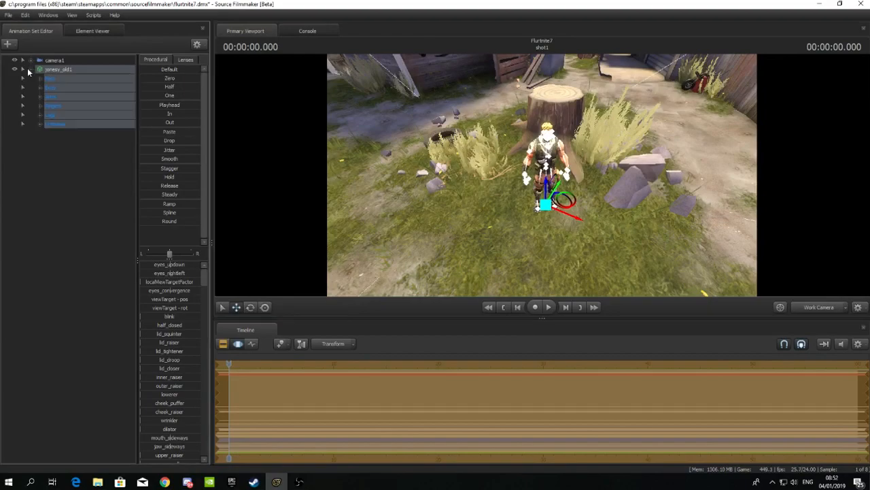
click(39, 87)
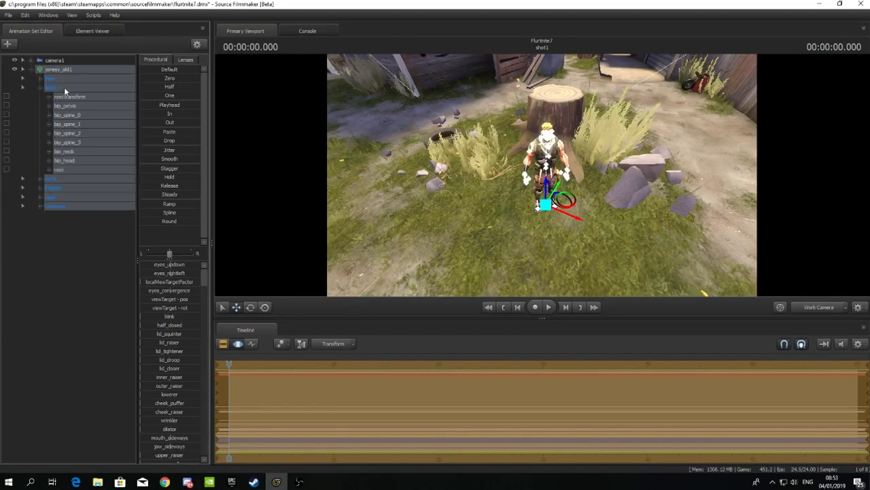
click(66, 97)
right_click(72, 97)
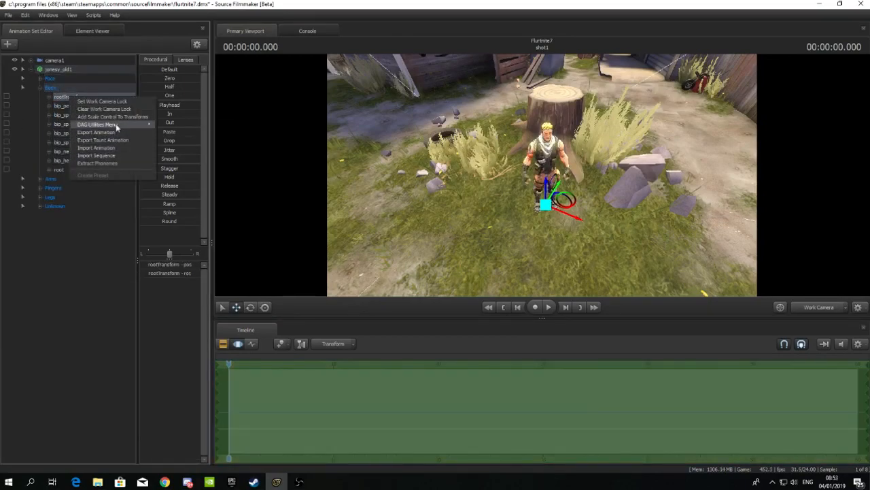
click(119, 116)
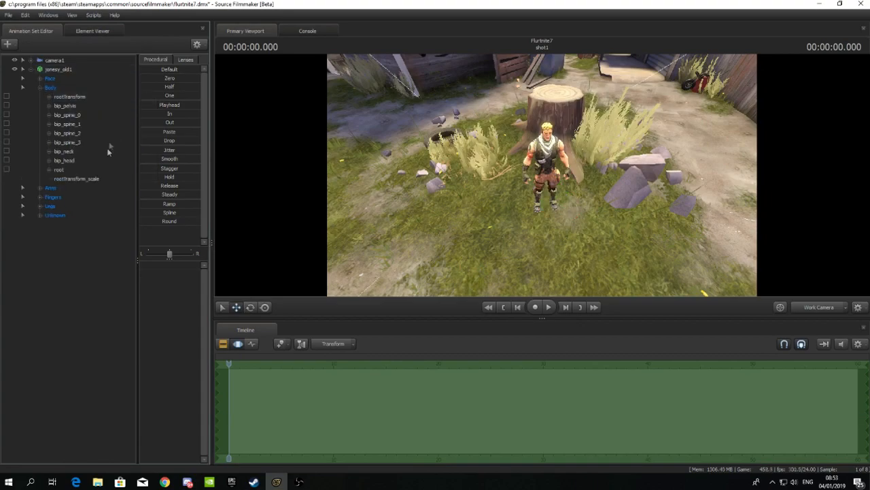
click(79, 180)
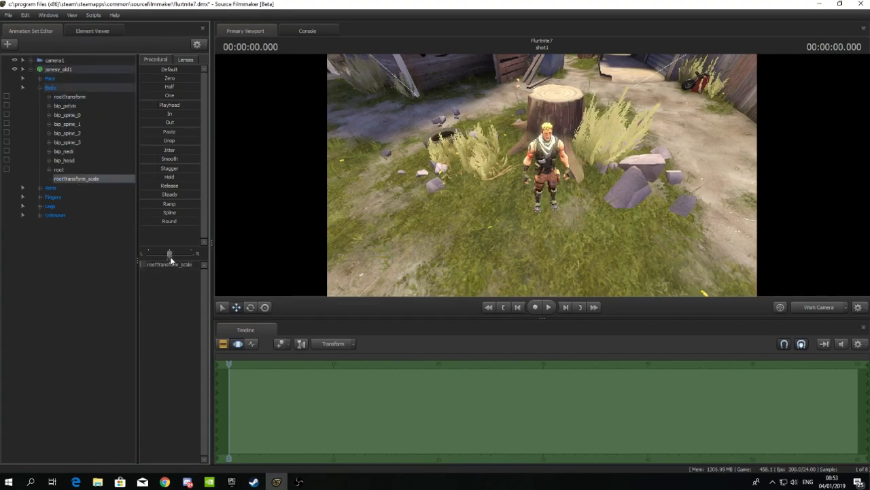
drag(156, 264, 174, 264)
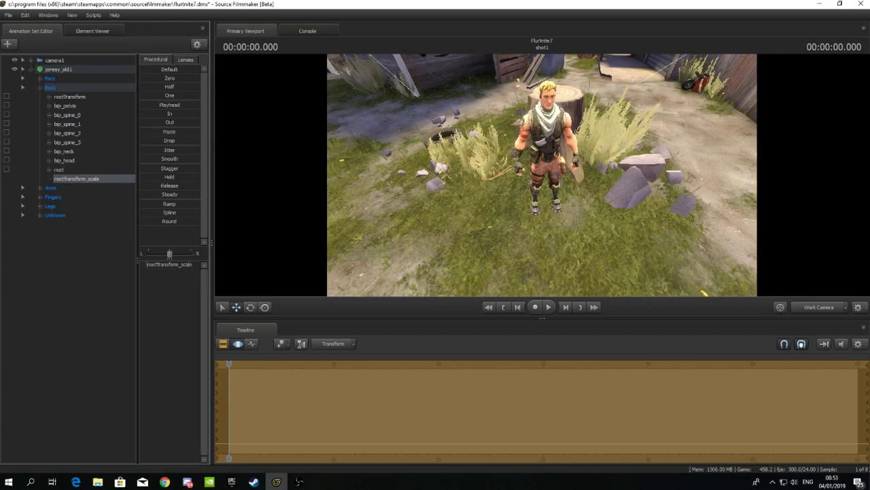
Create an animation set for a new model using the Fortnite power_chord character
click(54, 59)
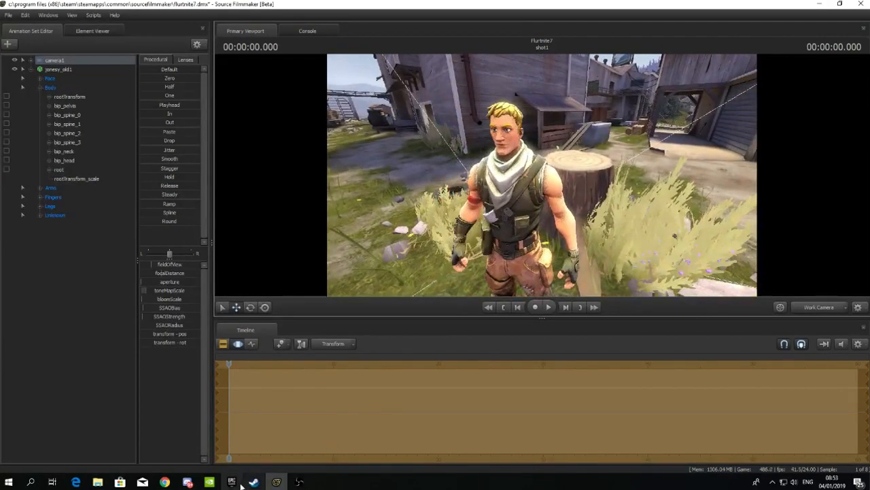
right_click(64, 279)
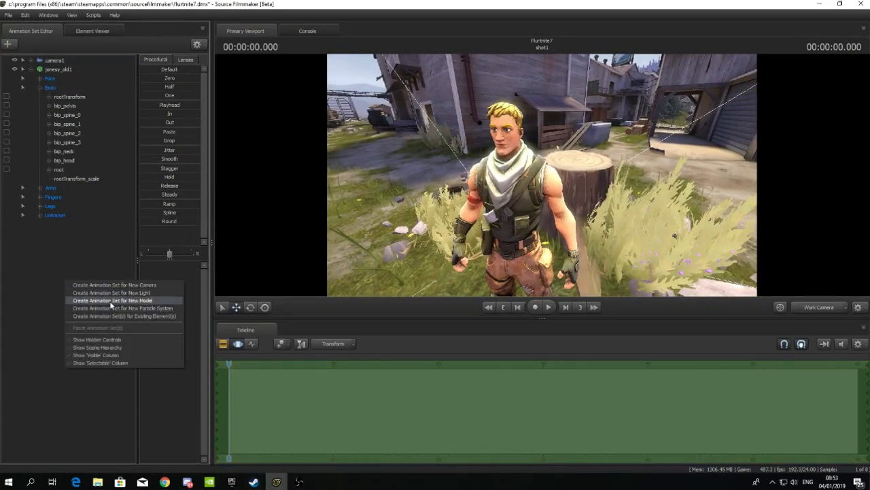
click(102, 300)
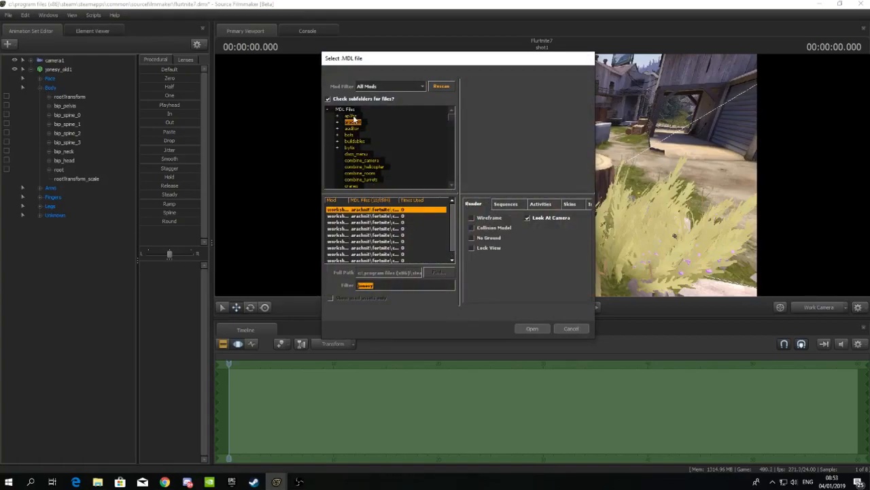
click(367, 228)
double_click(372, 234)
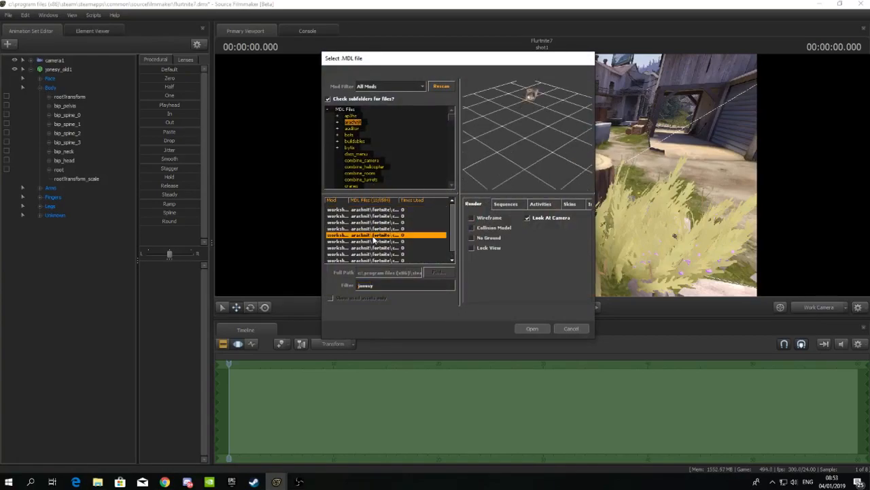
drag(383, 168, 601, 111)
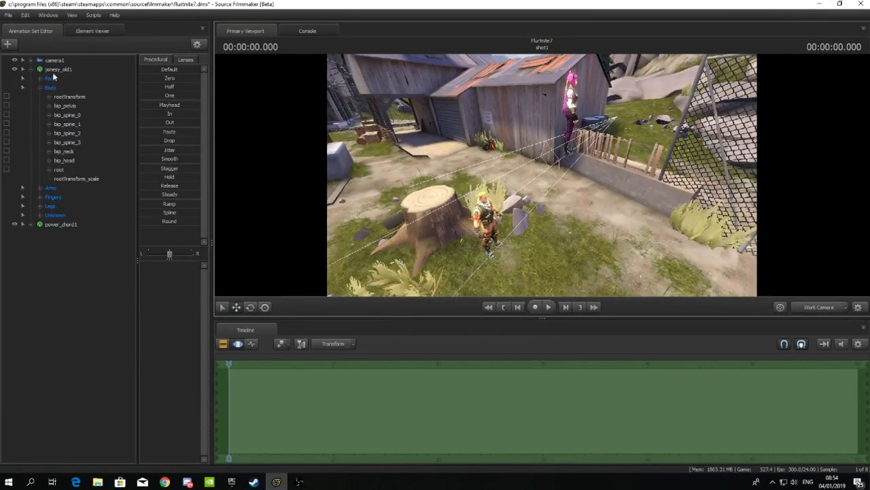
Lower the power_chord model to the ground and place it beside Jonesy near the tree stump
click(65, 224)
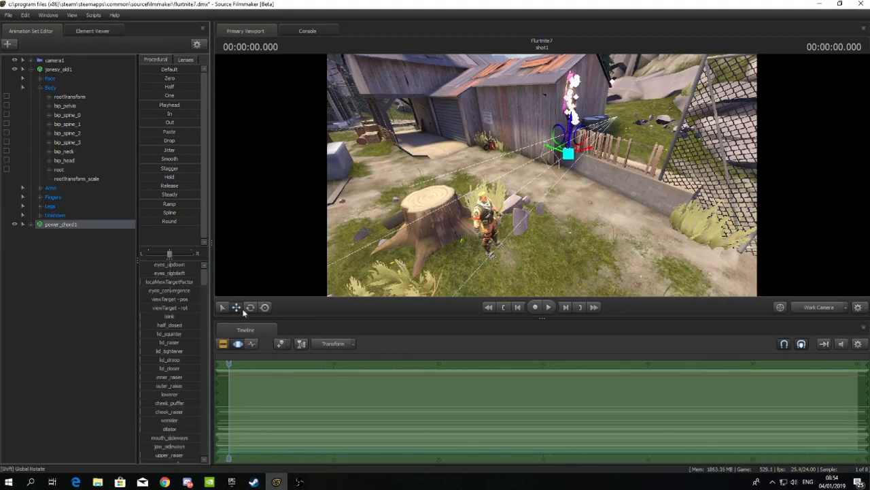
drag(570, 146, 577, 258)
drag(542, 175, 503, 167)
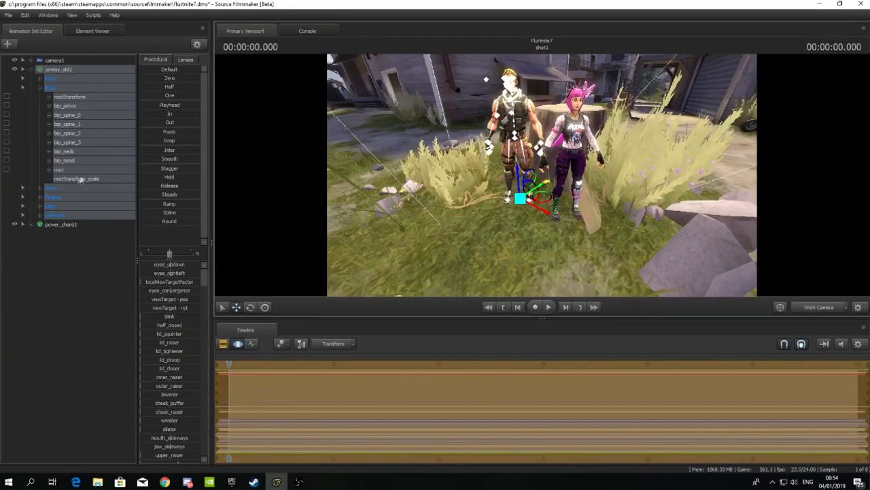
Add a scale control to power_chord's rootTransform and position the model behind Jonesy, next to the stump
click(62, 225)
drag(542, 175, 462, 189)
drag(487, 215, 525, 176)
drag(462, 202, 435, 204)
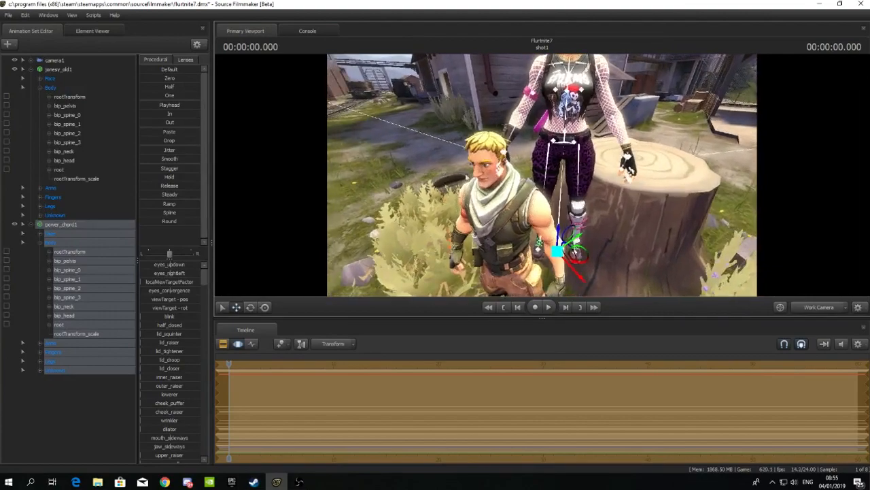
Select Jonesy's bip_neck bone and rotate it so his head faces forward
click(57, 71)
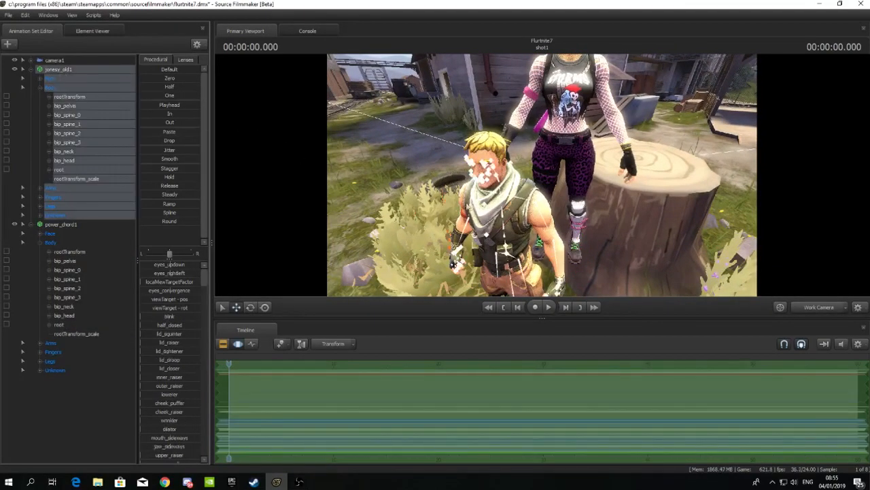
drag(493, 193, 532, 170)
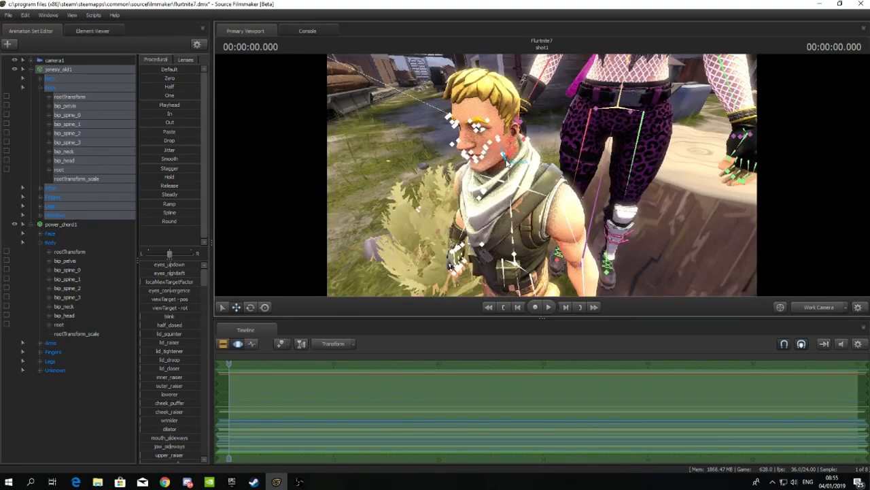
click(507, 162)
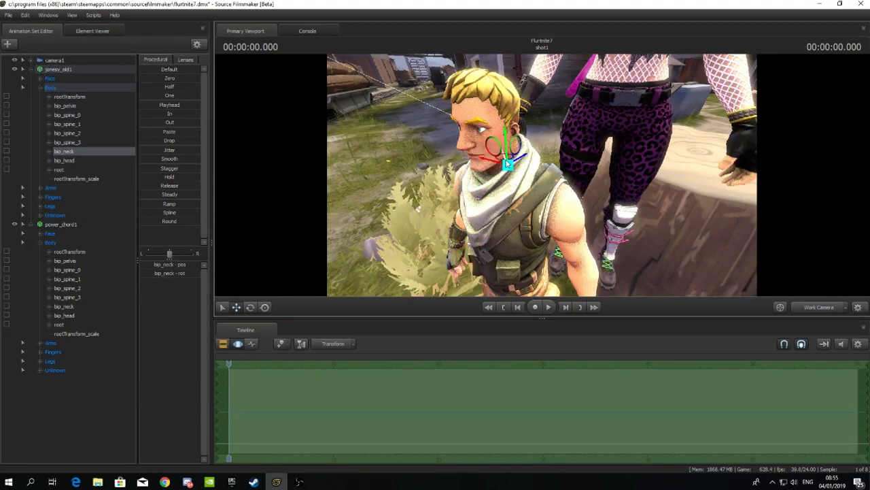
click(249, 307)
drag(487, 163, 520, 151)
key(a)
key(s)
key(w)
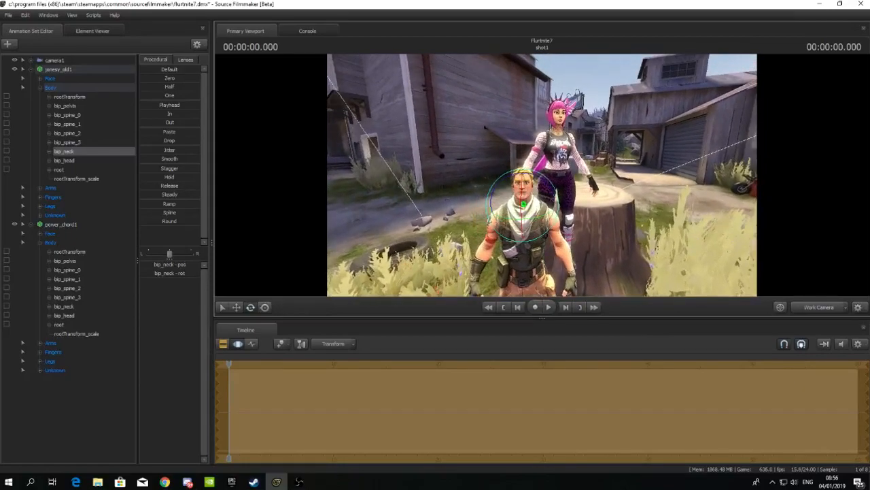
Select the power_chord model and move it lower and closer behind Jonesy
click(59, 224)
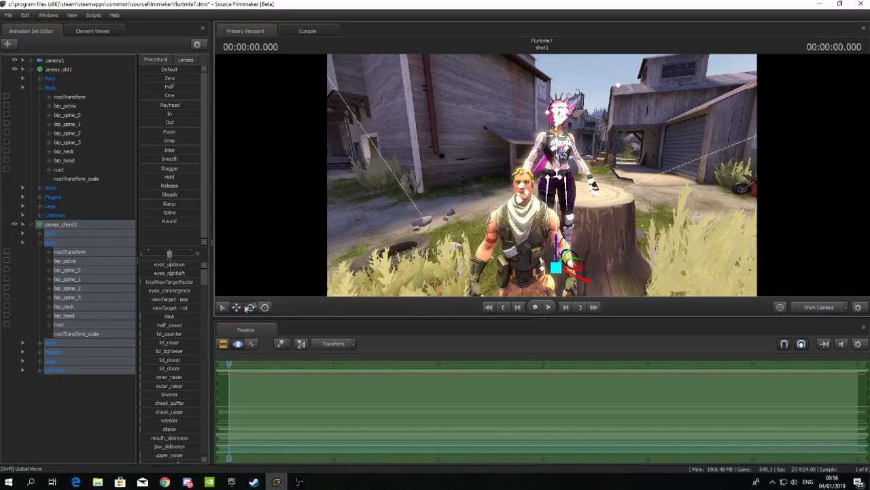
drag(557, 243, 566, 268)
drag(566, 204, 531, 184)
Rotate power_chord's bip_upperArm_R bone to bring her right arm forward over Jonesy's shoulder
key(w)
ctrl+click(555, 119)
key(e)
drag(534, 124, 497, 124)
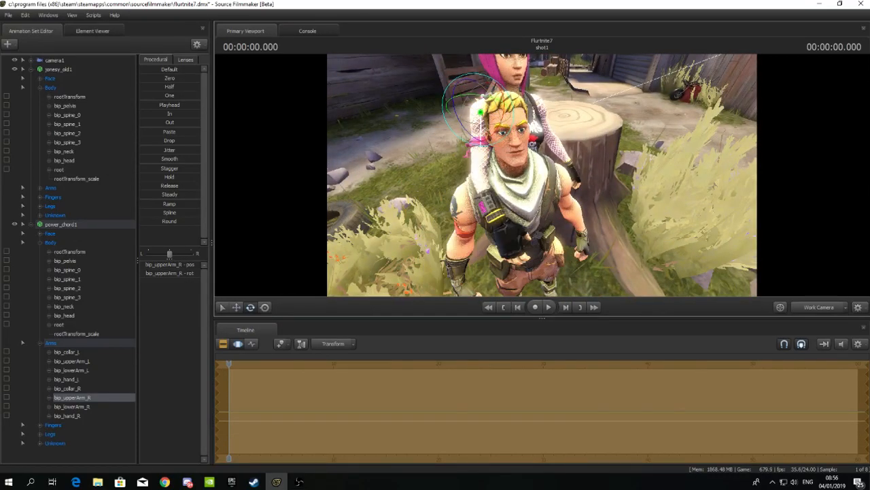
Rotate power_chord's lower right arm to pose it across Jonesy's chest
click(55, 60)
click(60, 224)
ctrl+click(495, 197)
drag(495, 199, 544, 204)
drag(511, 158, 581, 115)
drag(541, 170, 521, 197)
Select power_chord's bip_neck bone and rotate it to turn her head
key(ctrl)
ctrl+click(489, 150)
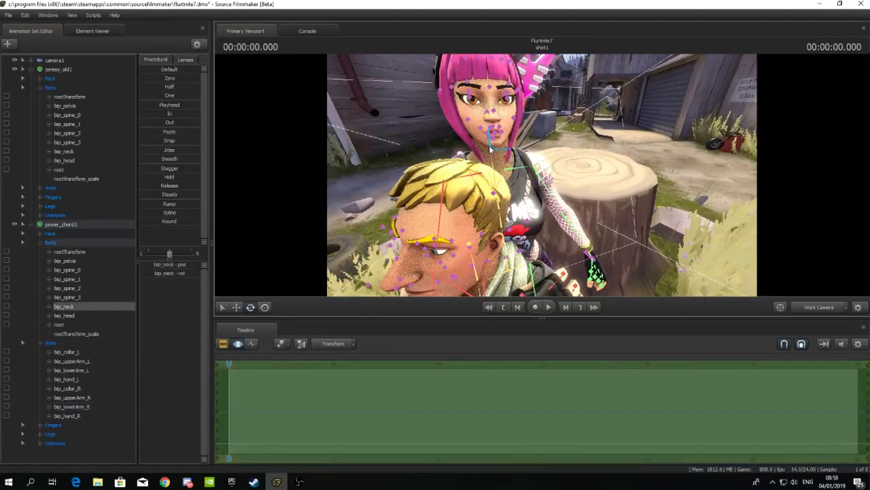
drag(510, 169, 488, 170)
key(s)
key(w)
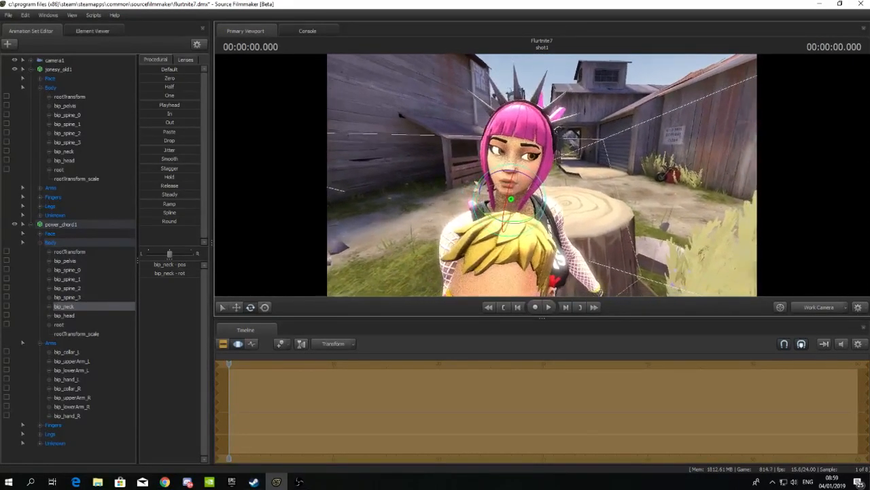
Adjust power_chord's eyes_updown and eyes_rightleft sliders so she looks down toward Jonesy
click(52, 234)
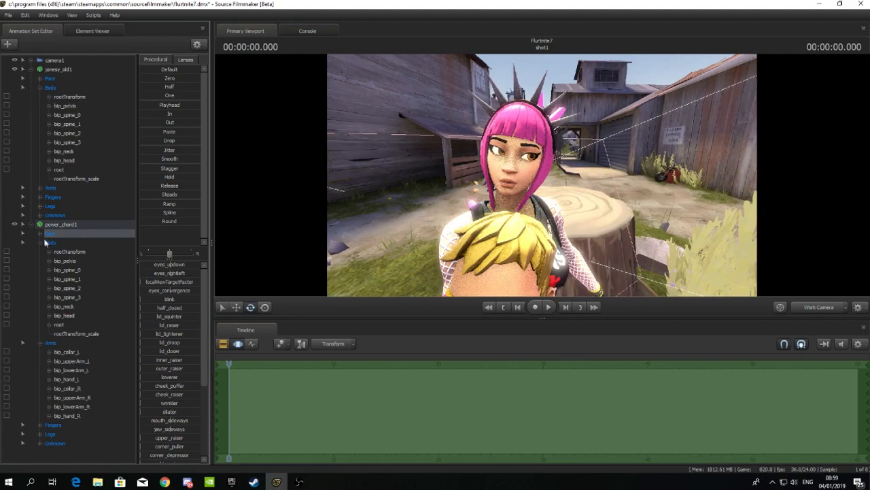
click(41, 234)
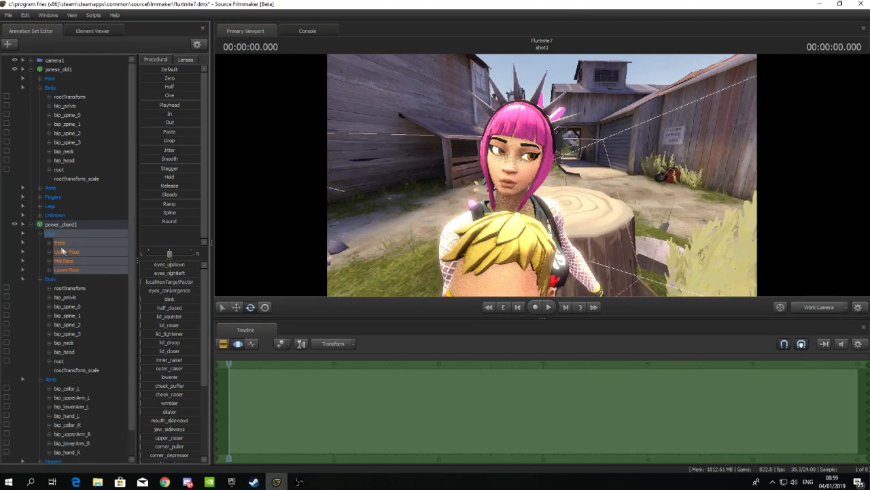
click(50, 243)
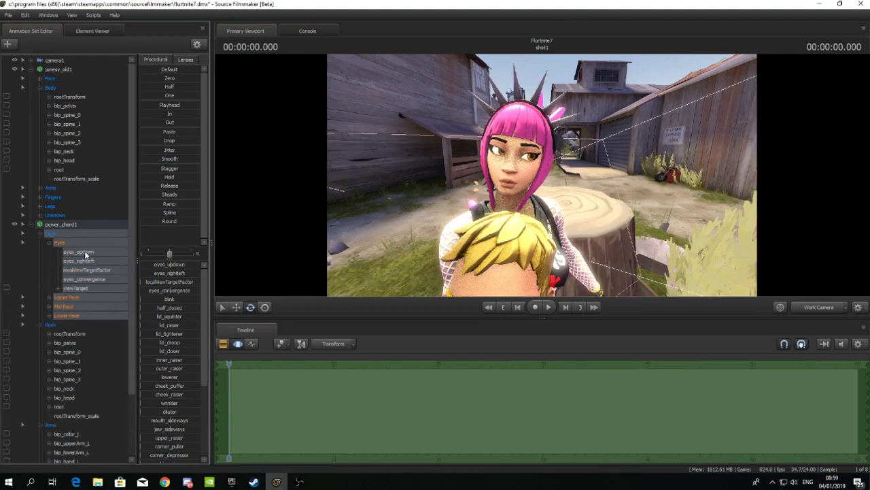
click(59, 243)
drag(172, 265, 174, 274)
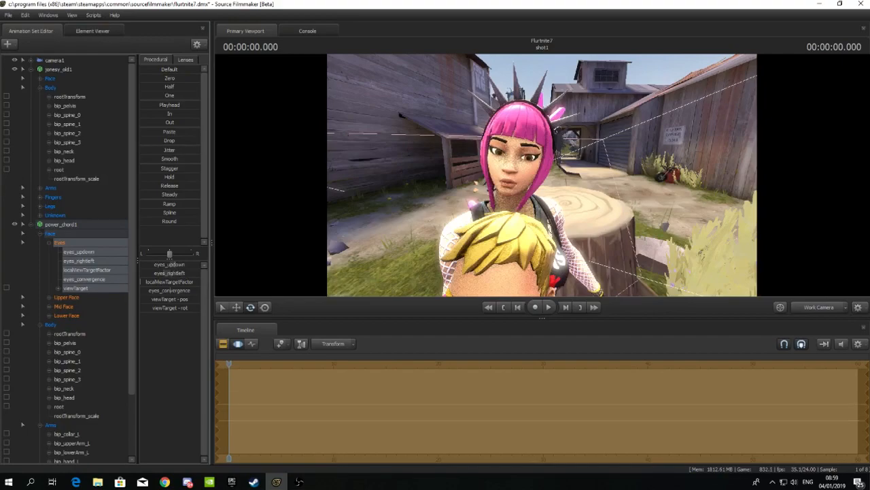
drag(164, 274, 169, 264)
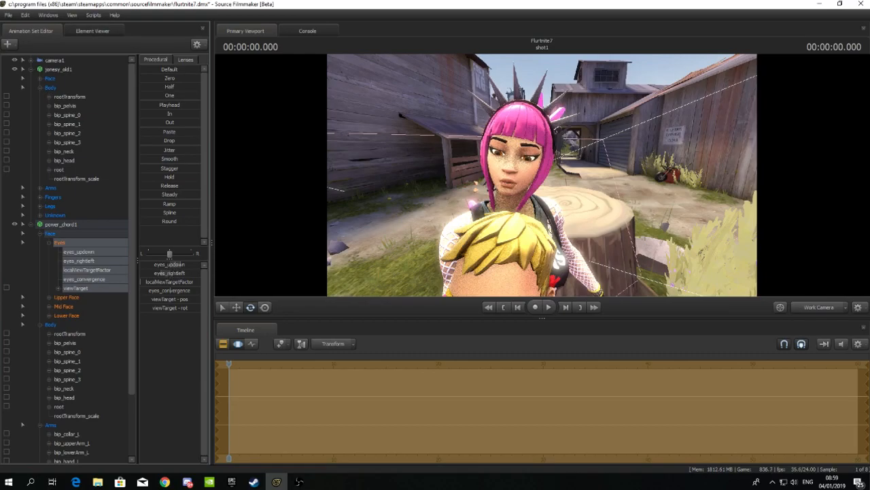
drag(599, 245, 605, 221)
key(s)
key(w)
mouse_move(524, 186)
mouse_down()
mouse_move(516, 221)
mouse_move(524, 186)
mouse_up()
key(s)
key(w)
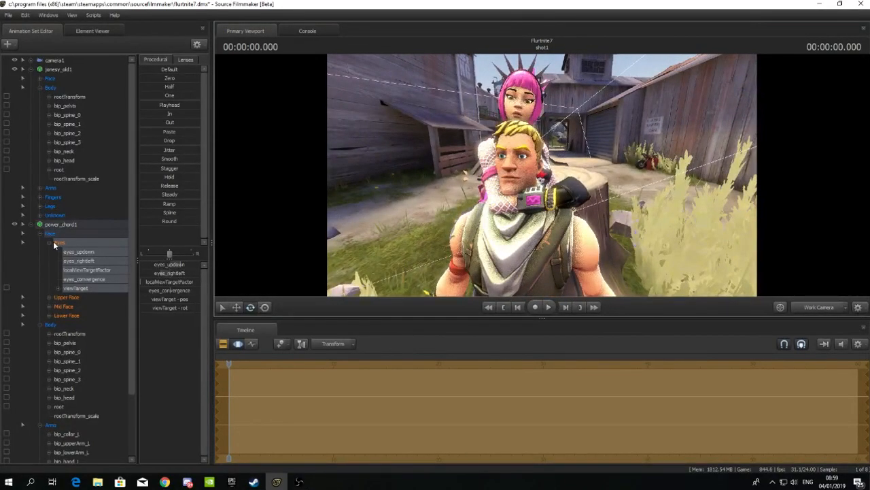
In power_chord's Upper Face controls, raise lid_squinter slightly, increase lid_raiser, and set lowerer to full
click(54, 244)
click(66, 252)
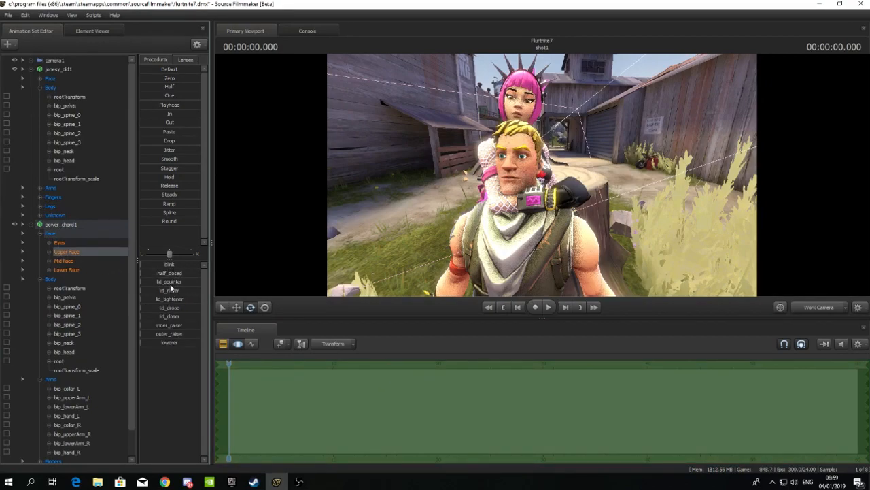
click(170, 281)
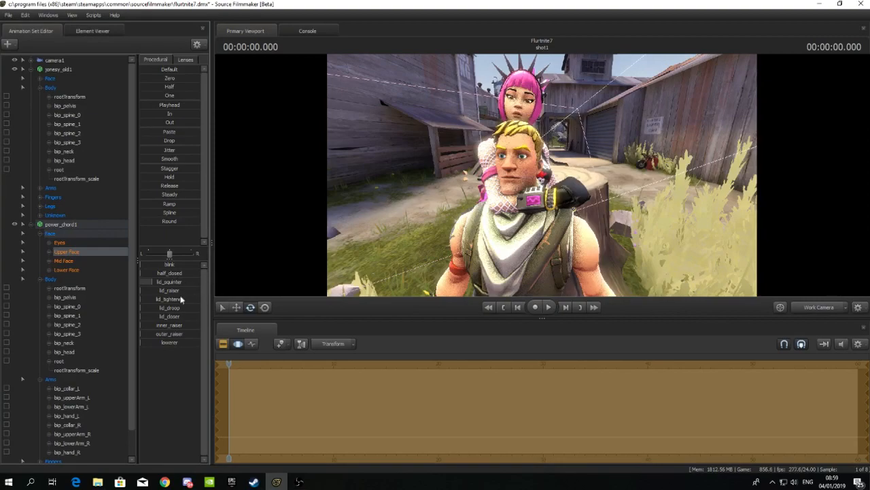
key(w)
mouse_move(541, 174)
mouse_down()
mouse_move(542, 146)
mouse_move(541, 160)
mouse_move(530, 153)
mouse_move(543, 173)
mouse_up()
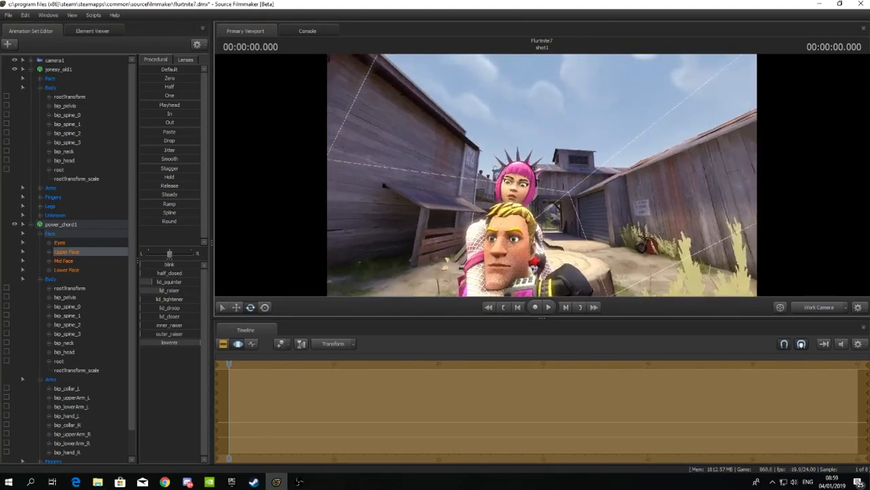
key(w)
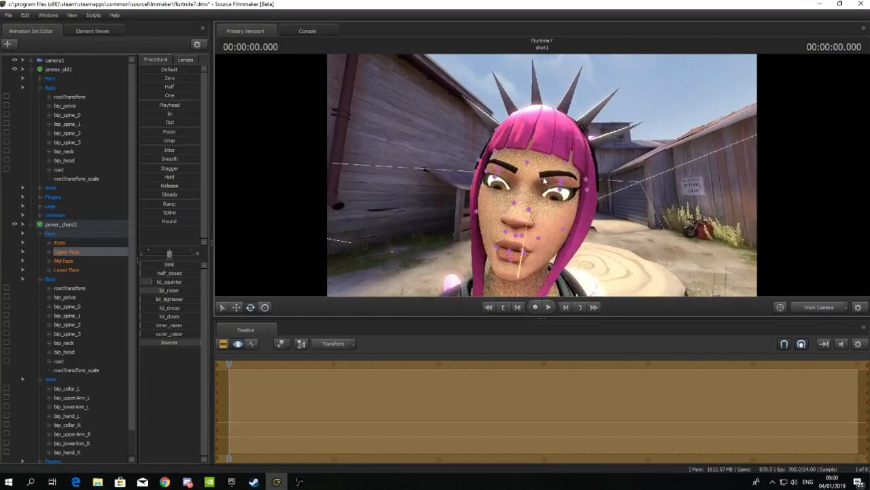
Select power_chord's C_brow_mid bone and move it to reshape the middle of her brow
click(528, 164)
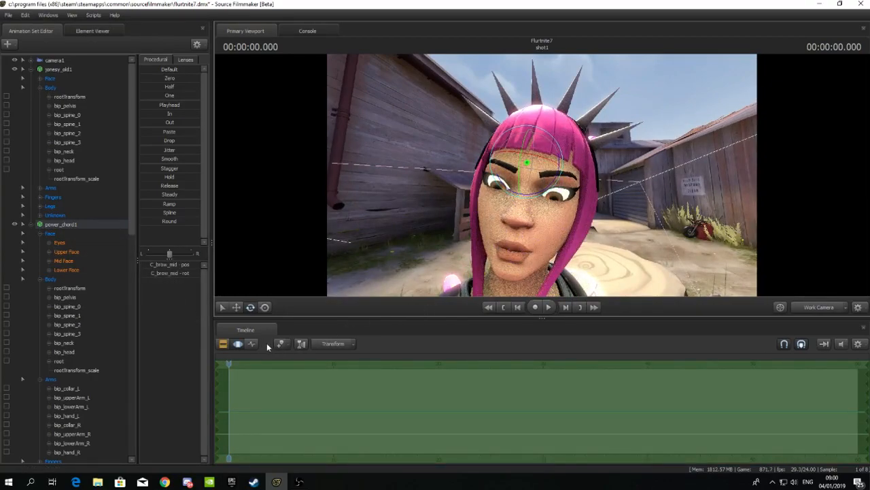
click(237, 307)
drag(534, 154, 543, 179)
key(s)
key(w)
key(w)
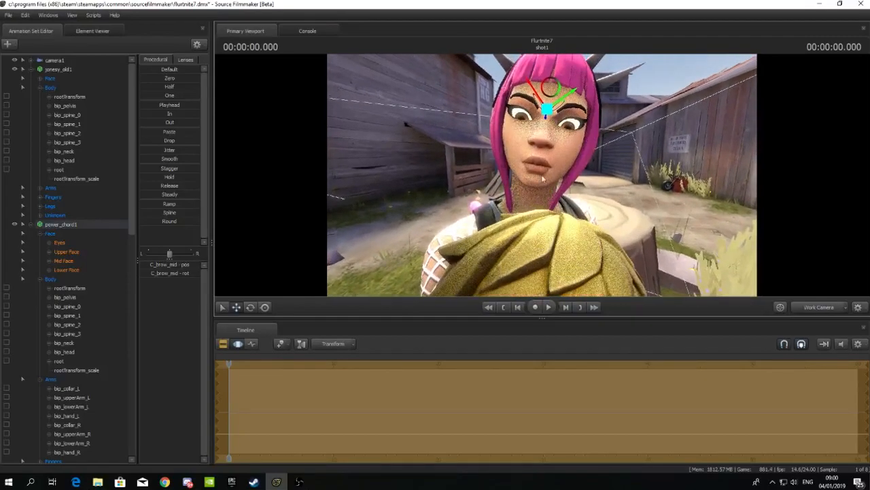
Shape power_chord's smile in the Lower Face controls with corner_puller, presser, tightener, mouth_drop and lower_lip
click(66, 269)
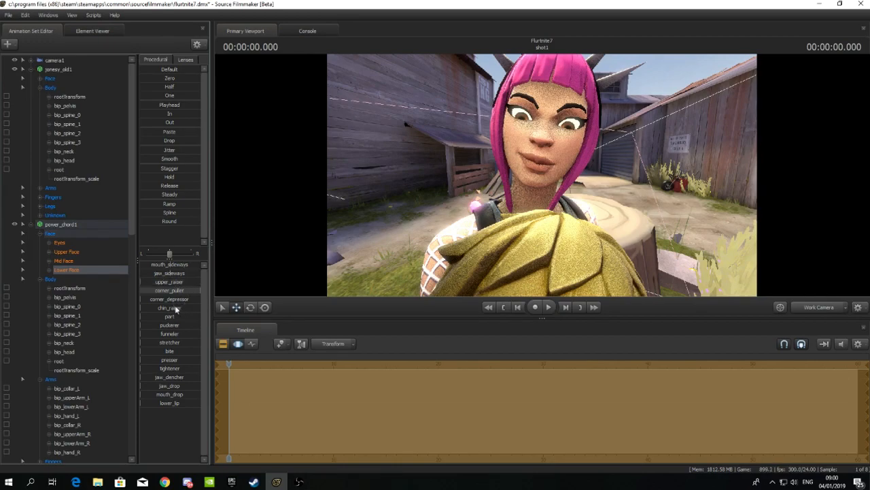
drag(176, 334, 145, 360)
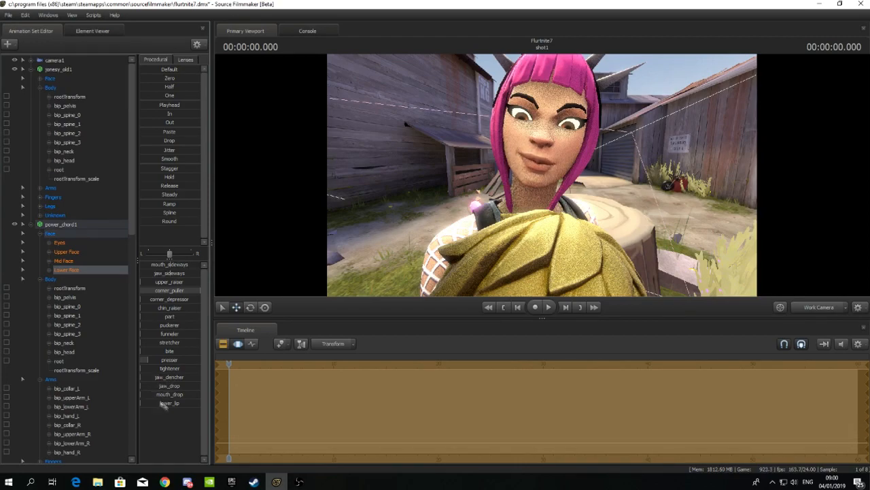
drag(169, 395, 201, 368)
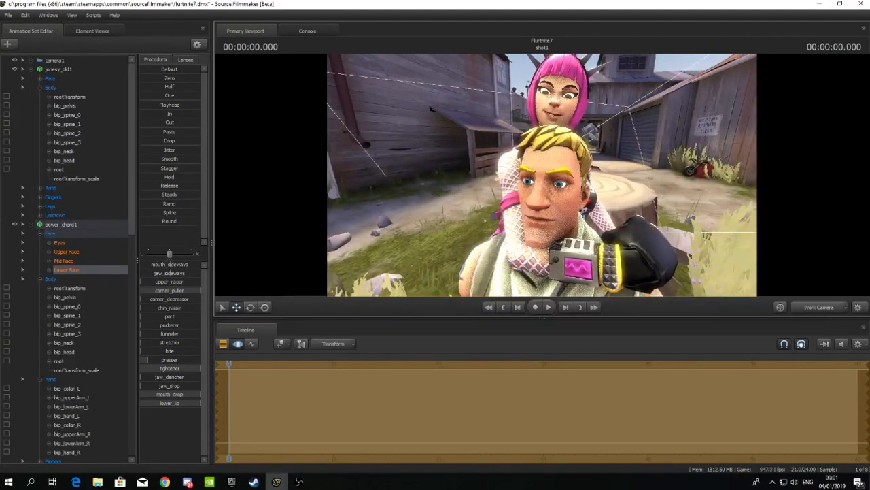
Reposition power_chord's teeth_upper bone to adjust the upper teeth in her mouth
key(w)
mouse_move(445, 217)
mouse_down()
mouse_move(442, 208)
mouse_move(445, 215)
mouse_up()
ctrl+click(528, 194)
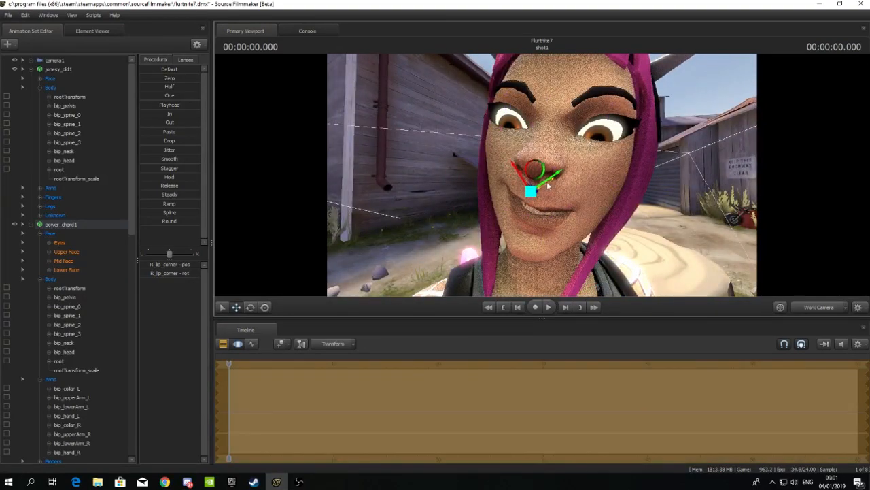
click(547, 204)
click(536, 193)
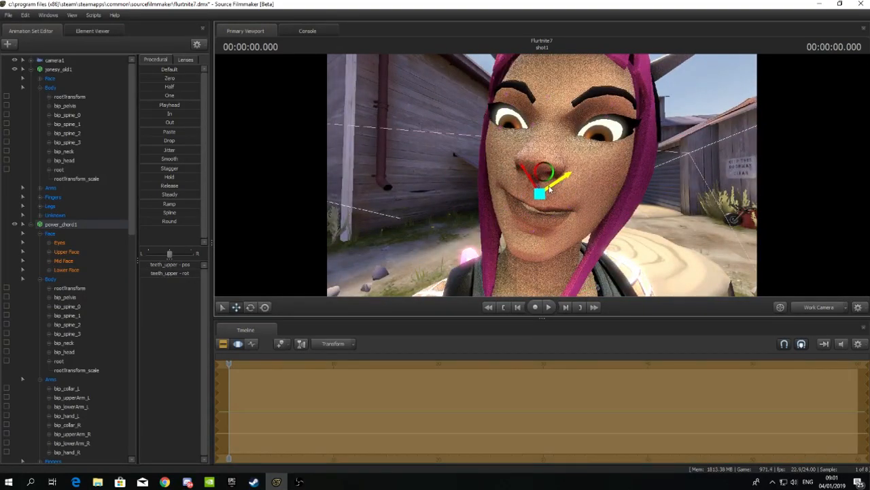
drag(532, 206, 529, 226)
key(s)
Raise power_chord's upper_raiser slightly and reset presser, tightener and jaw_drop to zero
click(74, 270)
drag(164, 281, 169, 281)
drag(530, 198, 551, 180)
key(w)
drag(180, 359, 139, 359)
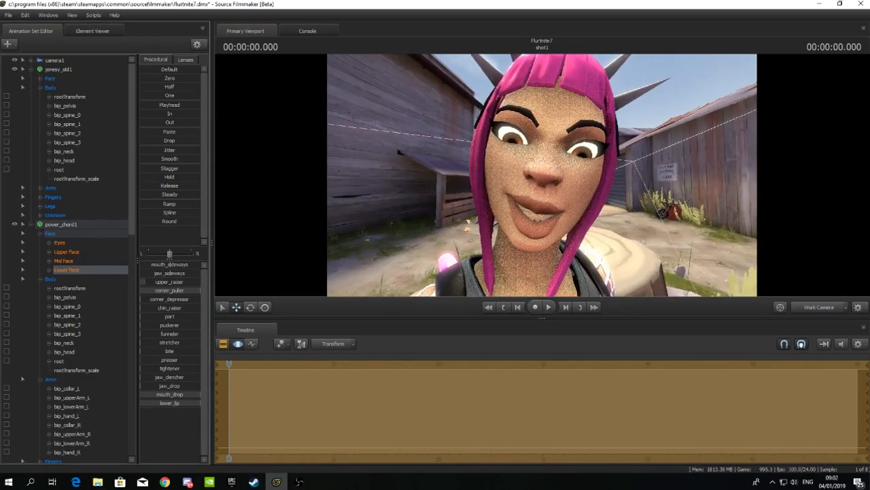
mouse_move(141, 386)
mouse_down()
mouse_move(175, 386)
mouse_move(139, 385)
mouse_up()
drag(531, 184, 551, 214)
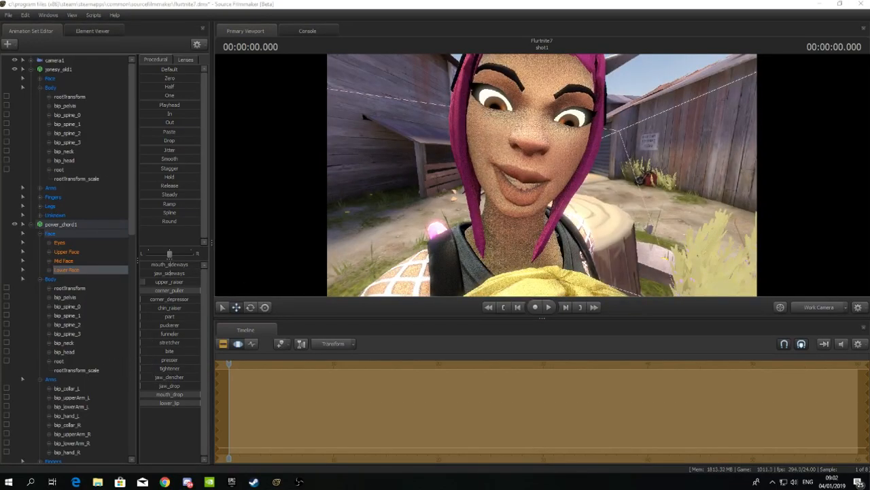
Select camera1 and adjust its fieldOfView slider
click(55, 61)
drag(170, 265, 178, 265)
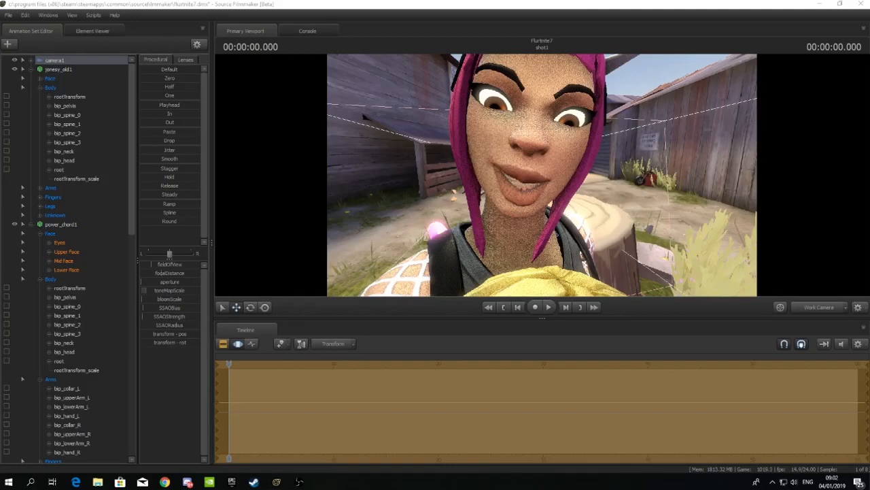
Rotate power_chord's bip_upperArm_L bone to bring her left arm forward over Jonesy's head
drag(435, 197, 449, 211)
key(s)
key(w)
key(w)
key(s)
key(w)
key(s)
key(ctrl)
ctrl+click(551, 200)
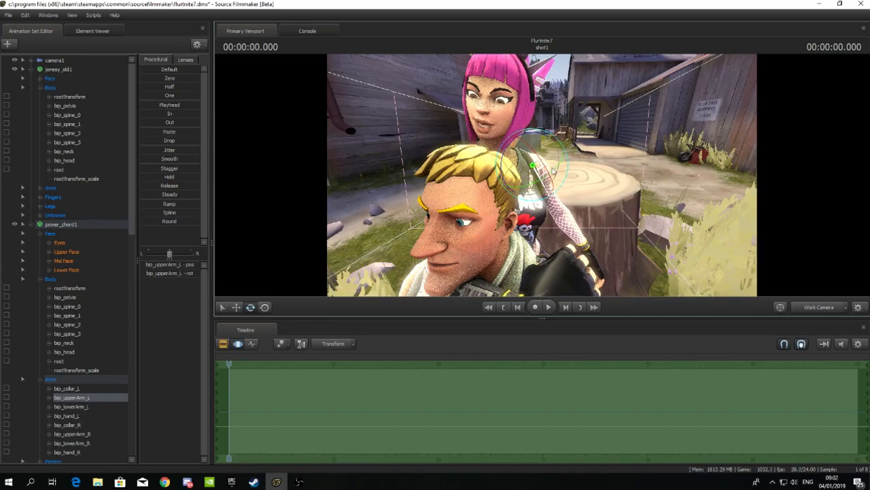
drag(548, 168, 495, 131)
ctrl+click(570, 200)
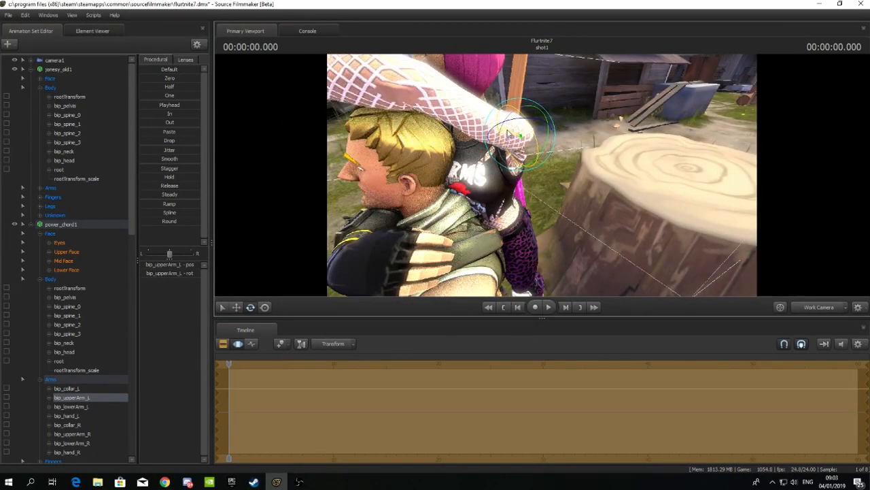
drag(542, 120, 543, 120)
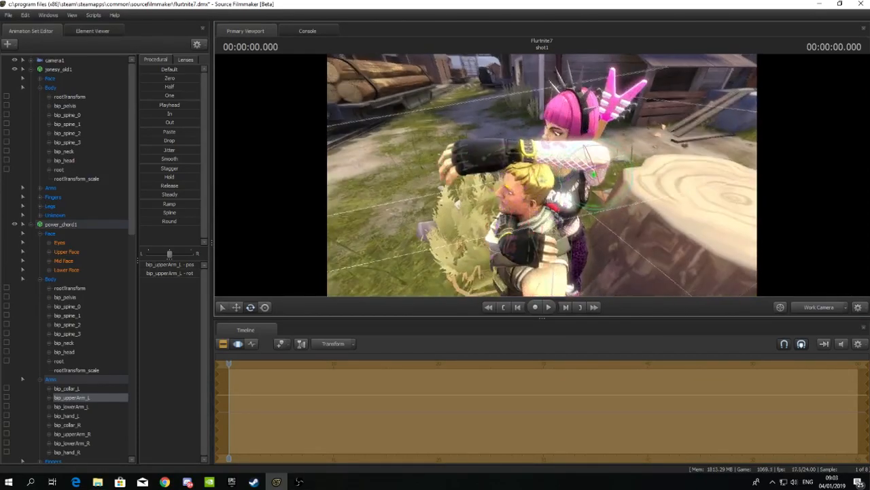
Pose power_chord's left hand and fingers above Jonesy's hair and rotate Jonesy's bip_neck bone
click(459, 166)
drag(460, 165, 517, 158)
click(480, 176)
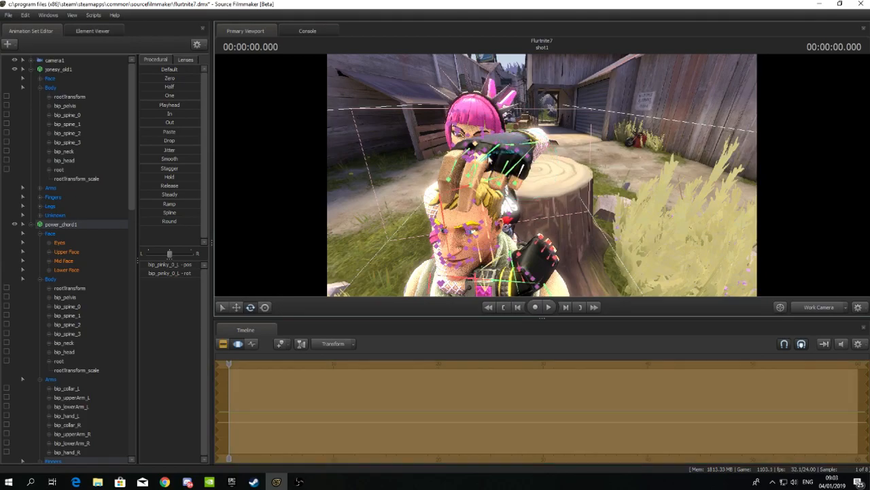
drag(542, 170, 503, 183)
click(476, 170)
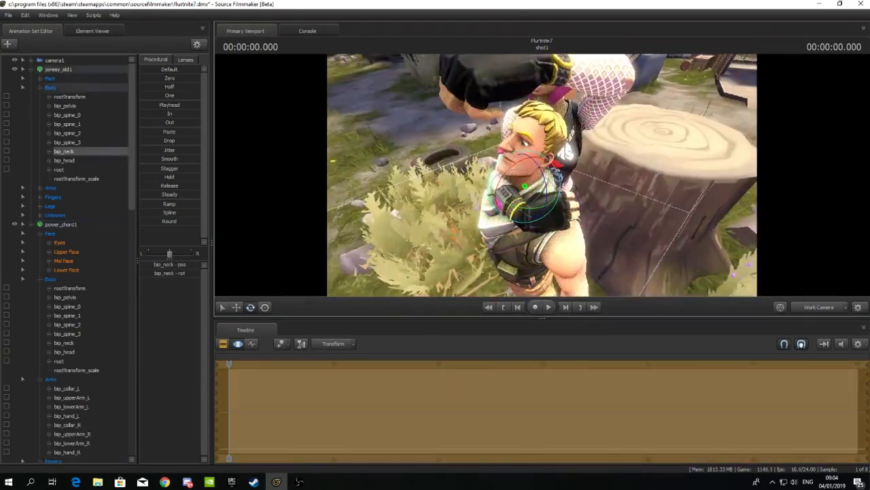
Adjust power_chord's bip_lowerArm_L bone so her left glove rests against Jonesy's hair
click(72, 406)
drag(605, 147, 605, 148)
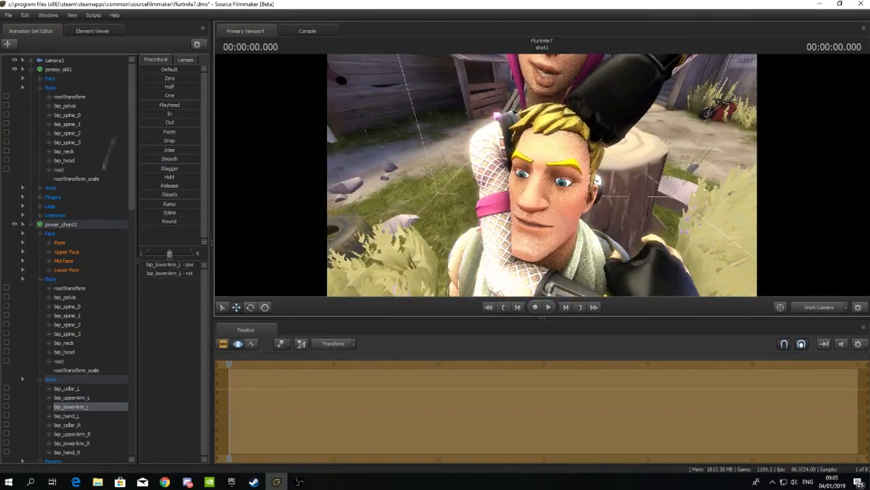
click(583, 140)
Adjust Jonesy's facial expression and rotate his bip_lowerArm_R bone to bend his right arm upward
drag(480, 164, 600, 160)
click(66, 96)
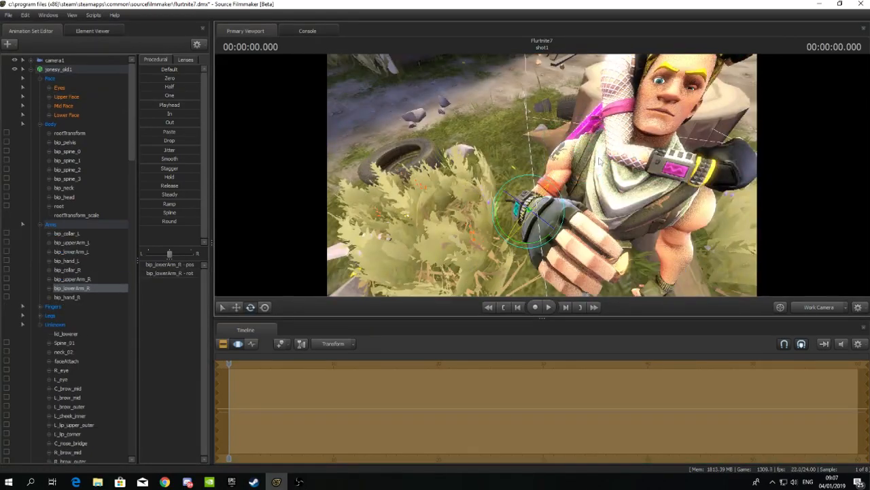
Rotate Jonesy's bip_upperArm_L and bip_lowerArm_L bones so his left hand reaches up to power_chord's arm
click(71, 242)
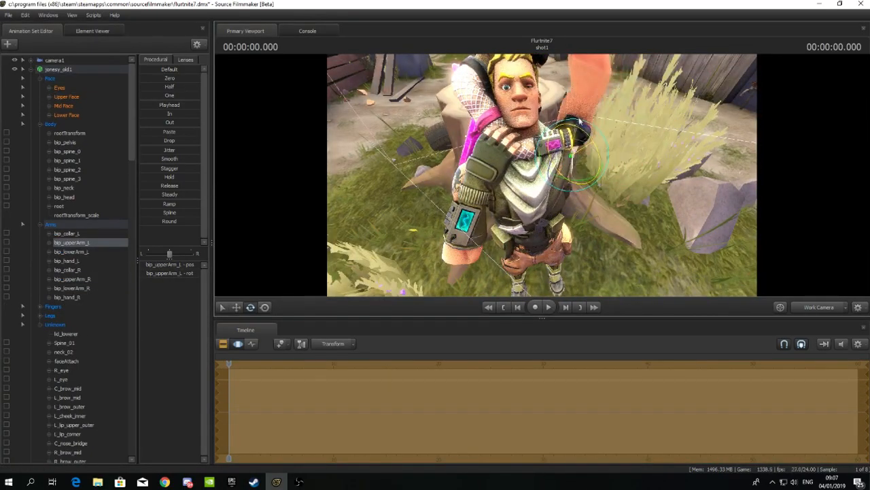
drag(552, 189, 616, 126)
click(618, 123)
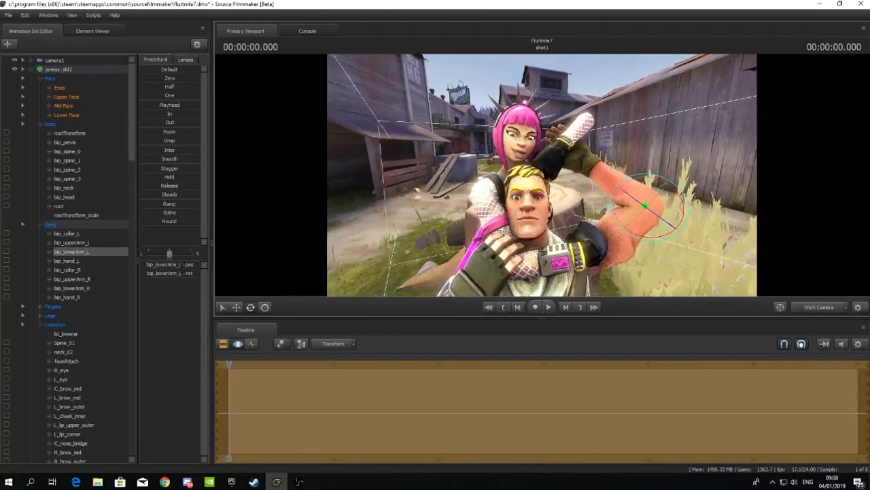
Bring the secondary viewport into view to check both characters' pose through camera1
drag(0, 117, 218, 147)
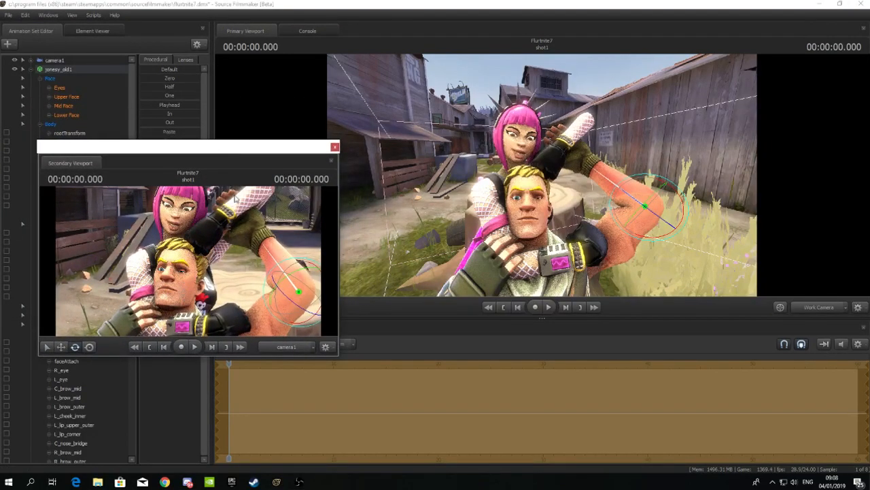
drag(191, 149, 0, 101)
In Jonesy's Lower Face controls, set bite to full and raise corner_depressor to form a grimace
key(w)
drag(542, 175, 535, 202)
key(w)
click(84, 114)
drag(182, 379, 187, 379)
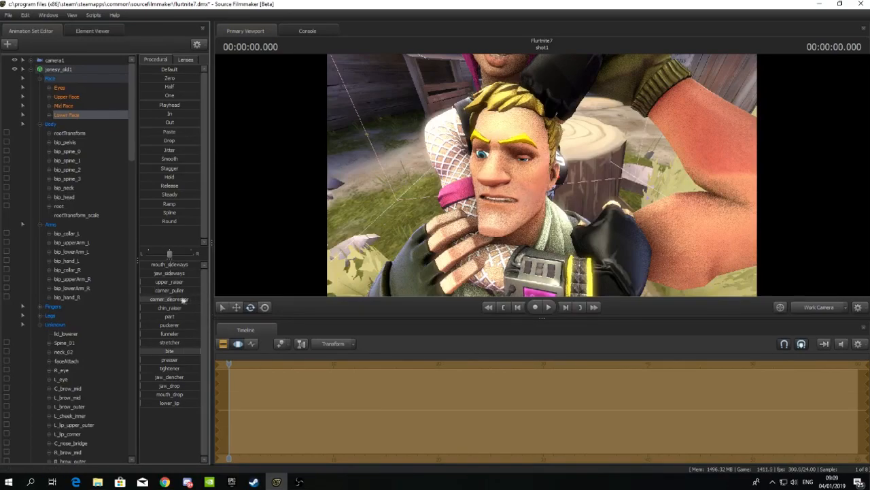
Select the bone above Jonesy's left eyebrow and move it to reshape the brow
key(w)
mouse_move(542, 182)
mouse_down()
mouse_move(542, 170)
mouse_move(542, 178)
mouse_up()
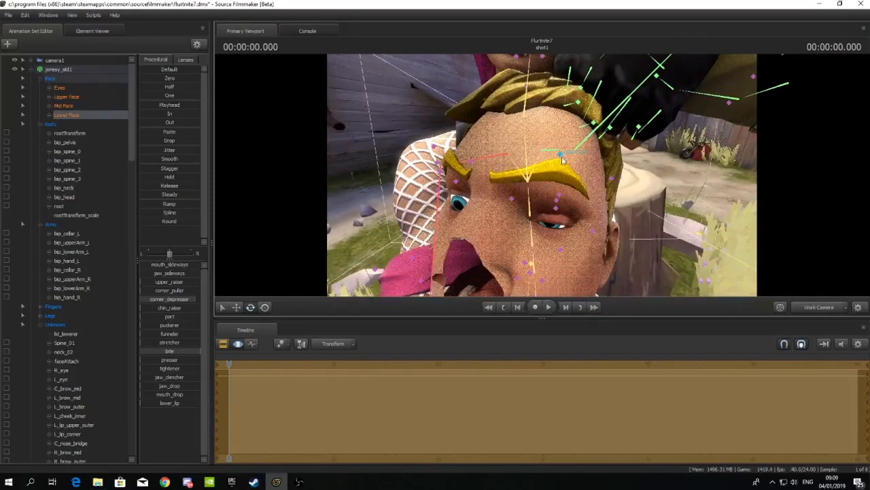
ctrl+click(557, 158)
click(236, 308)
drag(575, 147, 548, 176)
Move Jonesy's R_eye_lid_lower_mid bone vertically to reshape the lower eyelid, and open his Eyes controls
key(s)
key(w)
key(w)
key(s)
click(472, 204)
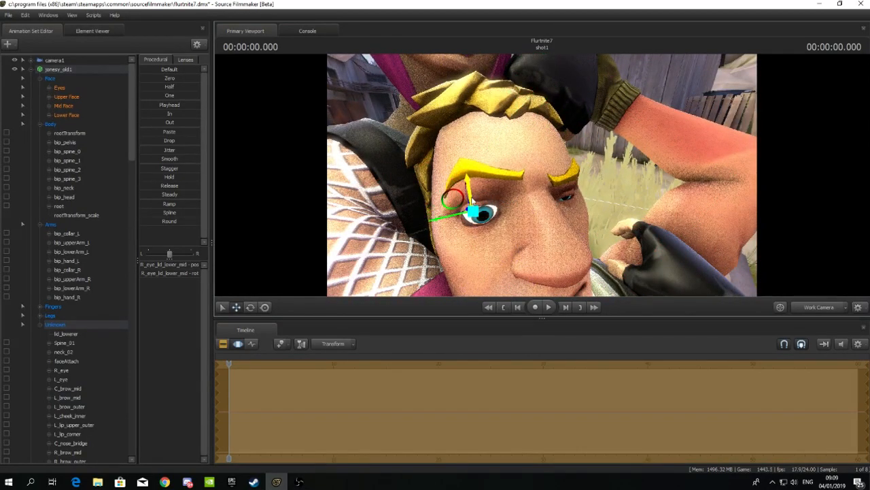
click(467, 173)
drag(467, 170, 466, 189)
key(s)
click(59, 88)
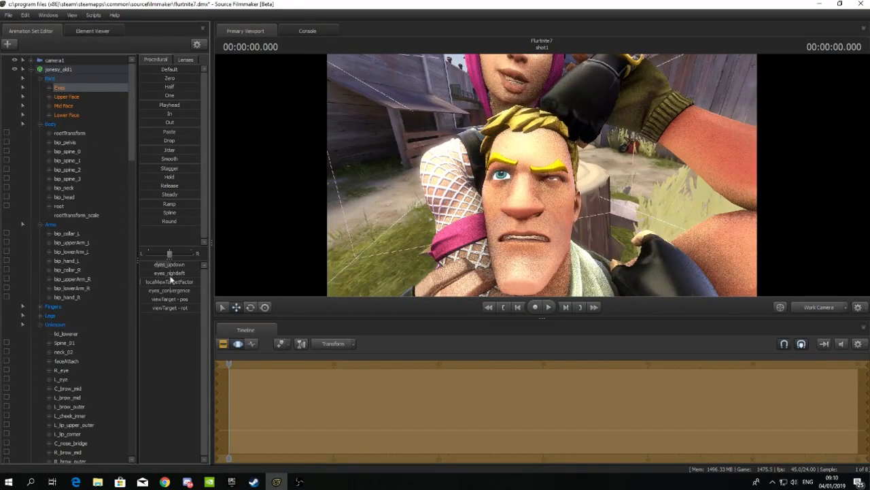
Reframe camera1 through the secondary viewport so both characters and the wooden building behind them are in shot
mouse_move(542, 175)
mouse_down()
mouse_move(537, 197)
mouse_move(527, 182)
mouse_move(536, 173)
mouse_up()
key(s)
drag(869, 102, 278, 112)
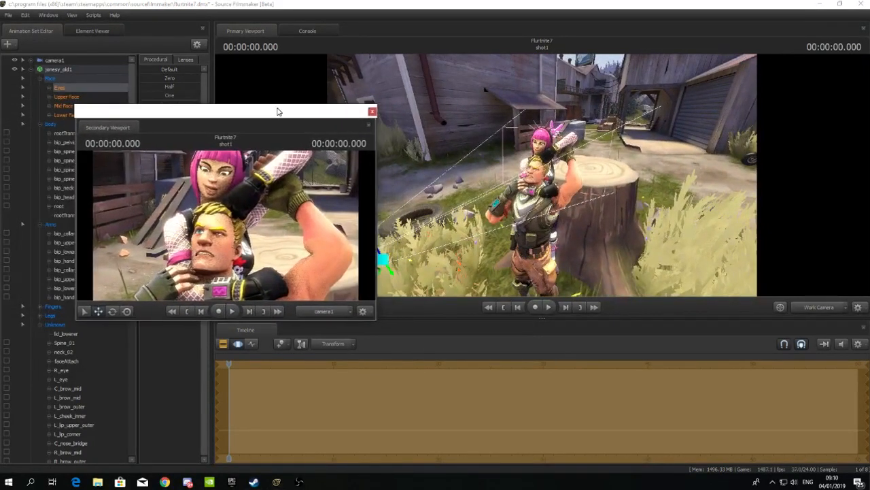
click(57, 61)
drag(245, 209, 229, 202)
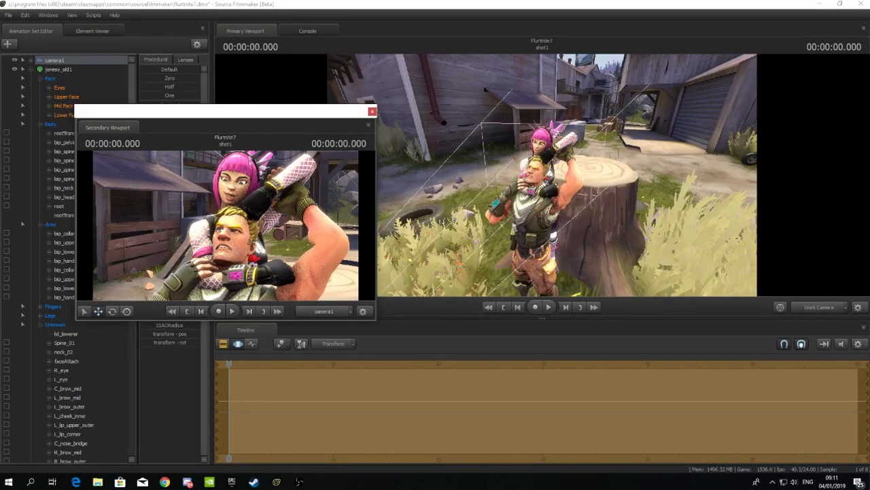
click(372, 111)
Collapse the jonesy_old1 animation set and create an animation set for a new light
drag(542, 175, 284, 182)
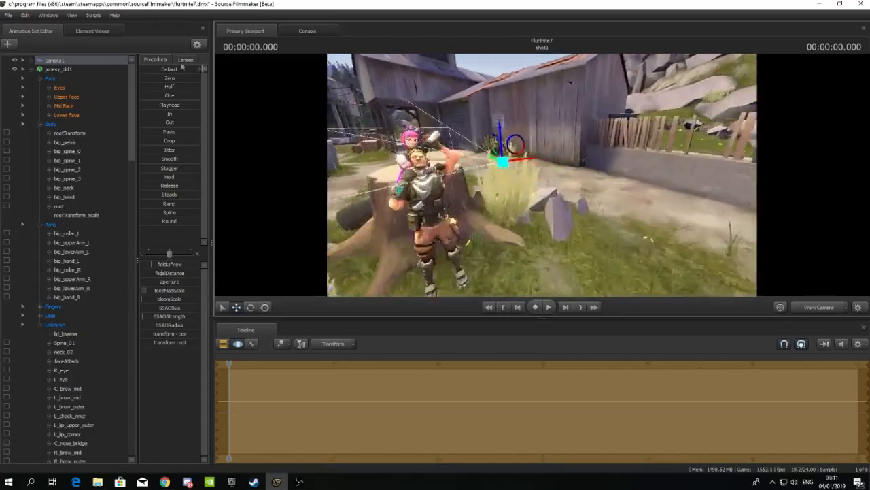
click(23, 69)
right_click(51, 115)
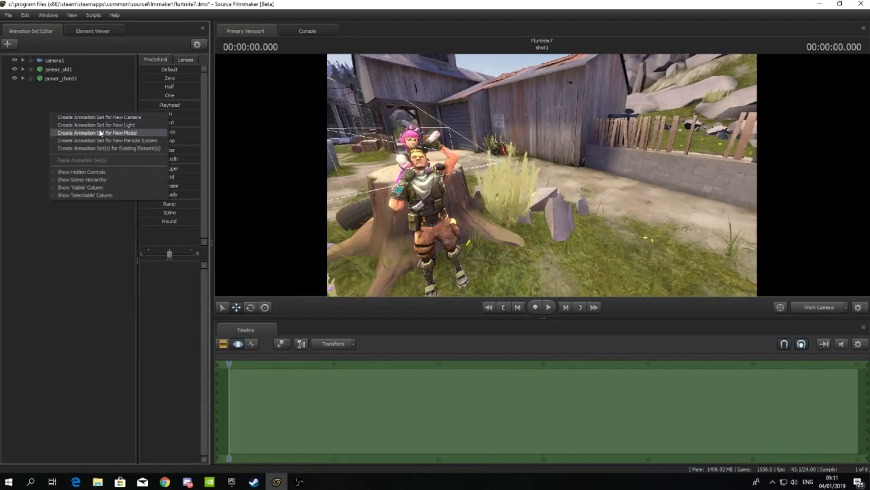
click(144, 125)
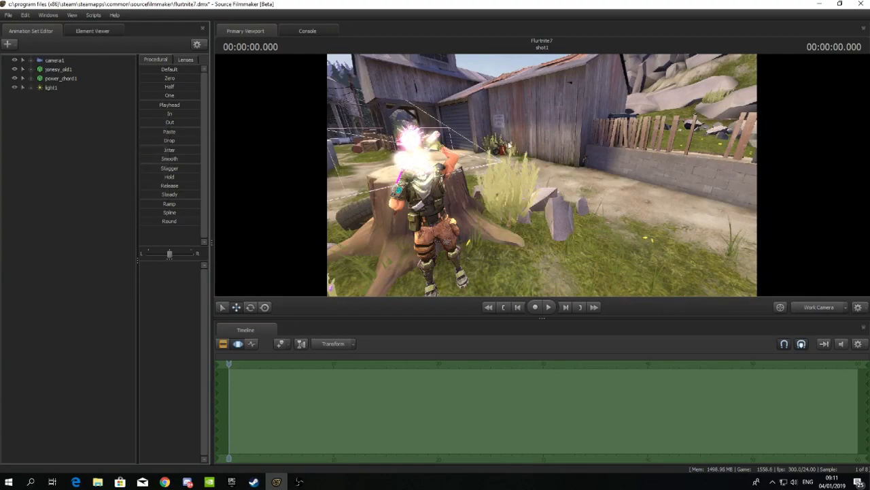
Move light1 above the tree stump behind the characters and rotate it to shine on their backs
mouse_move(514, 129)
mouse_down()
mouse_move(473, 122)
mouse_move(476, 110)
mouse_move(527, 140)
mouse_move(508, 146)
mouse_up()
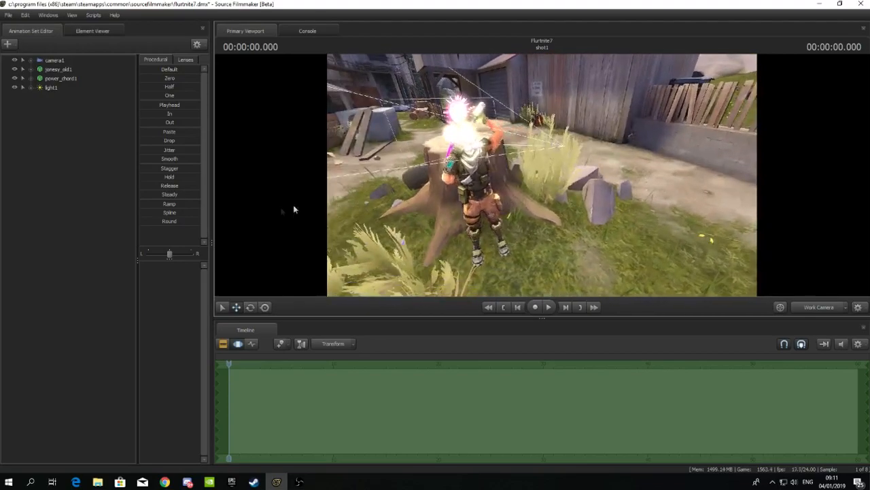
click(52, 88)
drag(537, 163, 569, 165)
drag(517, 184, 643, 149)
drag(627, 182, 633, 152)
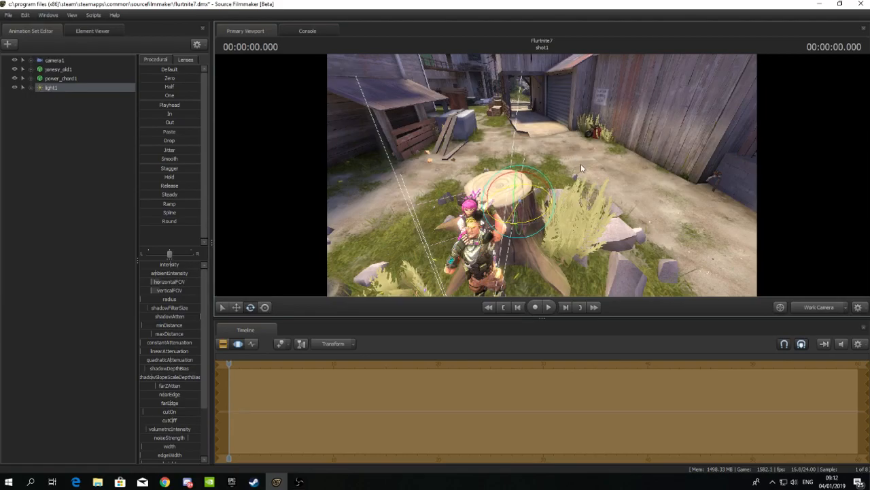
drag(518, 201, 590, 201)
drag(542, 174, 579, 177)
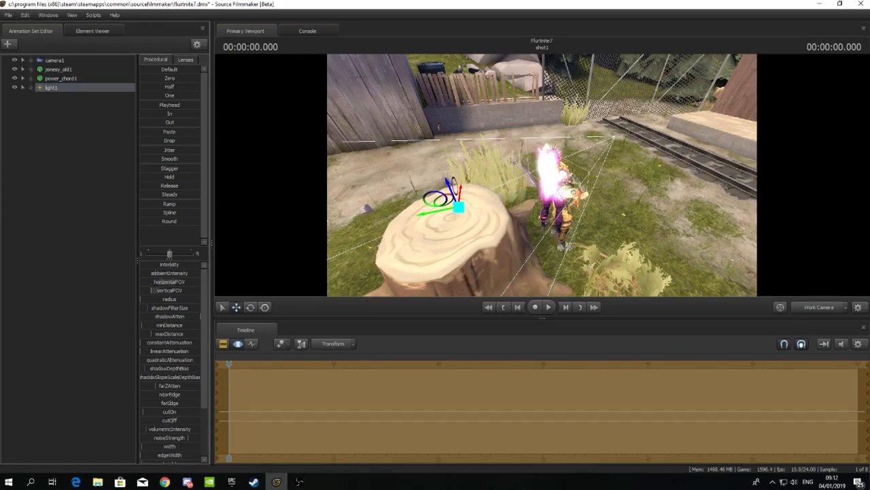
Raise light1's horizontalFOV to its maximum and check the rim lighting through camera1 in the secondary viewport
drag(175, 282, 200, 282)
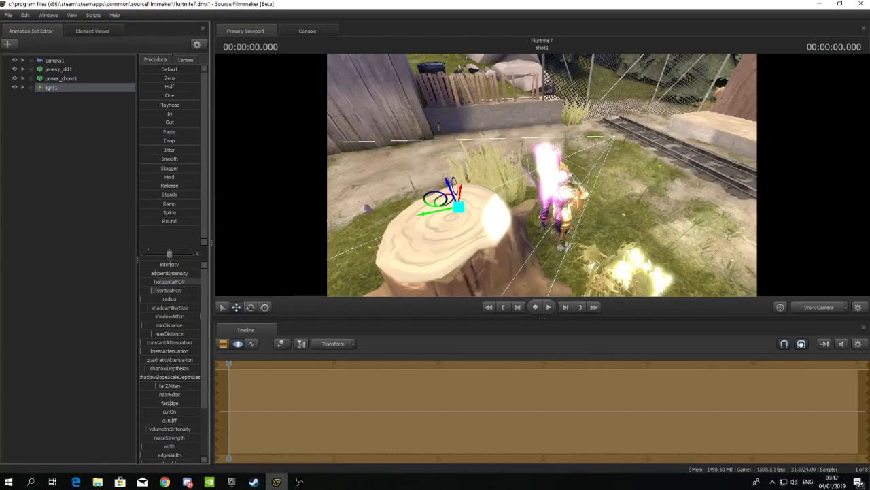
drag(377, 199, 357, 201)
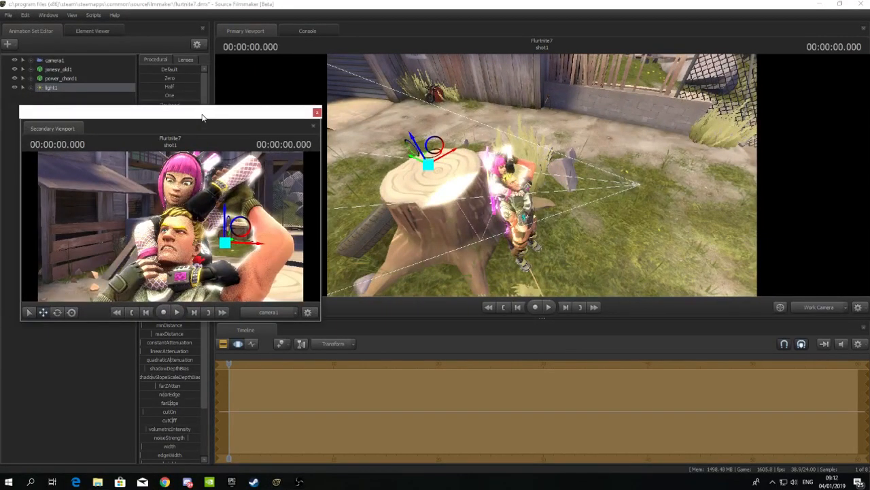
drag(202, 117, 189, 117)
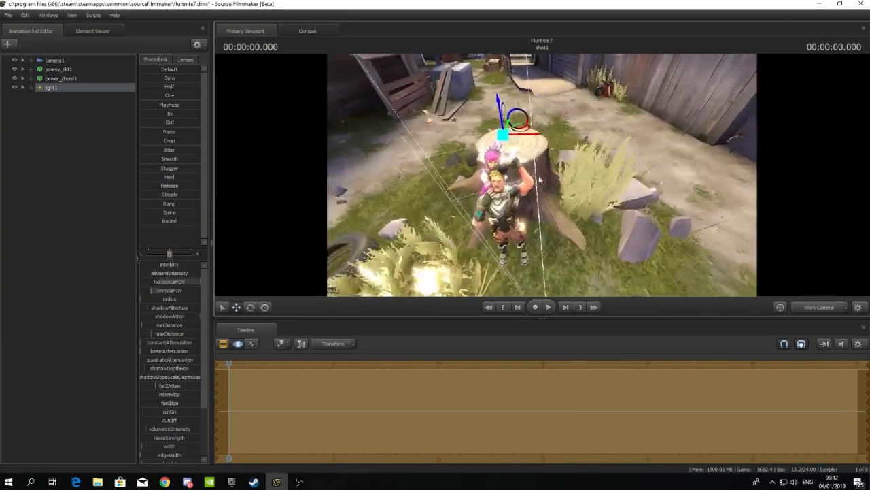
Create a second light and place it off to the side of the characters beyond the bush, lighting them from there
right_click(50, 119)
click(113, 128)
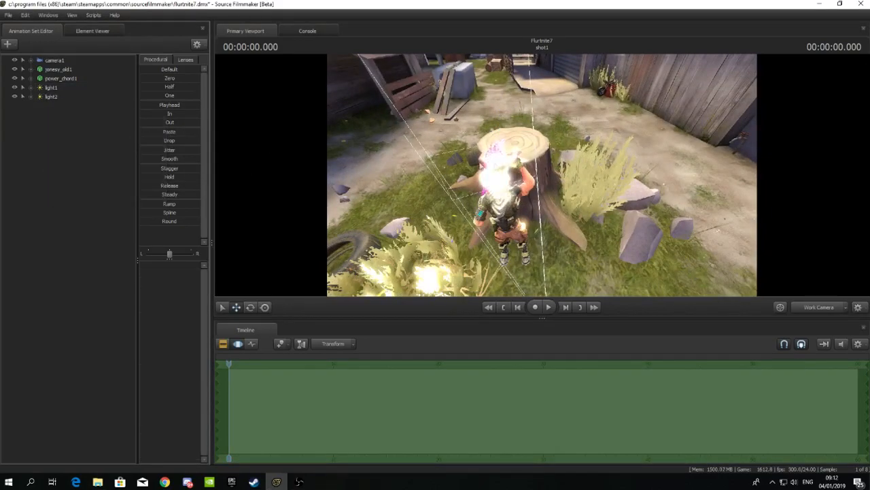
click(51, 96)
mouse_move(476, 170)
mouse_down()
mouse_move(402, 170)
mouse_move(476, 180)
mouse_up()
key(e)
key(w)
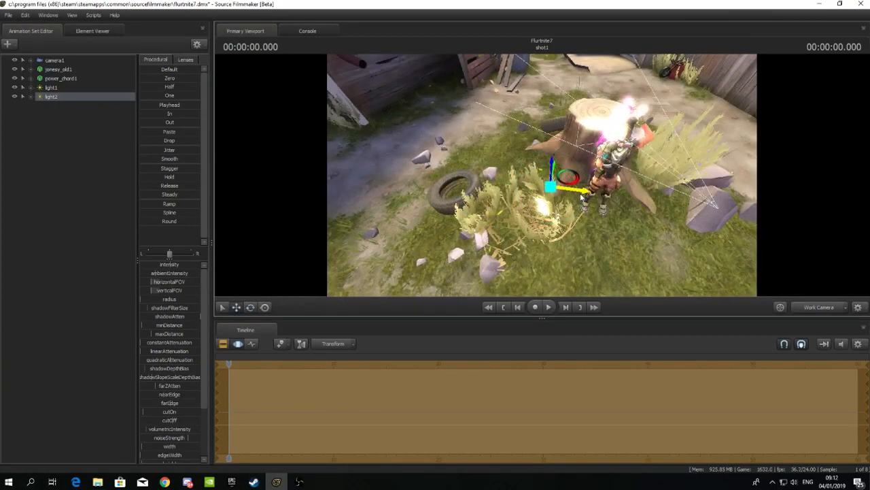
drag(569, 198, 503, 141)
key(e)
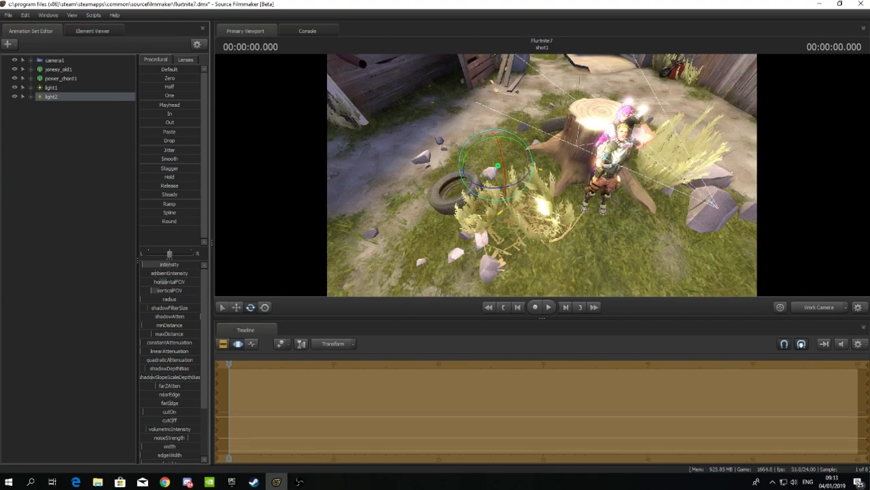
Adjust light2's color_blue value and lower its shadowAtten to the minimum
scroll(178, 289, down, 3)
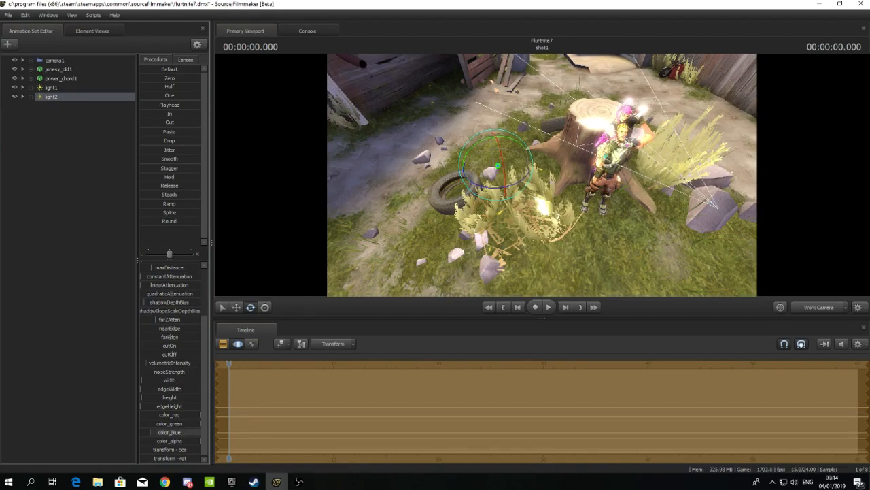
drag(0, 111, 0, 109)
mouse_move(542, 175)
mouse_down()
mouse_move(542, 109)
mouse_move(542, 187)
mouse_move(536, 165)
mouse_up()
key(w)
drag(168, 431, 192, 431)
drag(435, 204, 435, 204)
key(a)
key(d)
scroll(183, 346, up, 4)
drag(184, 305, 121, 311)
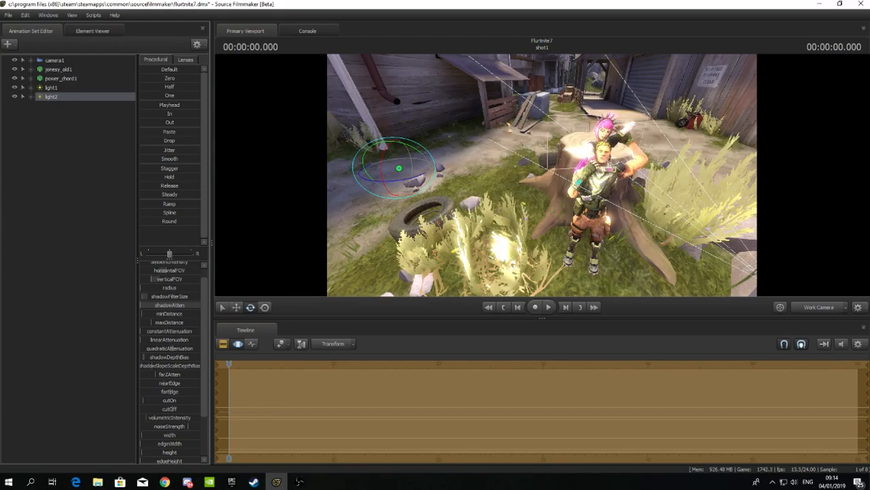
Create an animation set for a third light
scroll(182, 291, up, 1)
key(d)
drag(435, 204, 542, 174)
key(a)
right_click(41, 125)
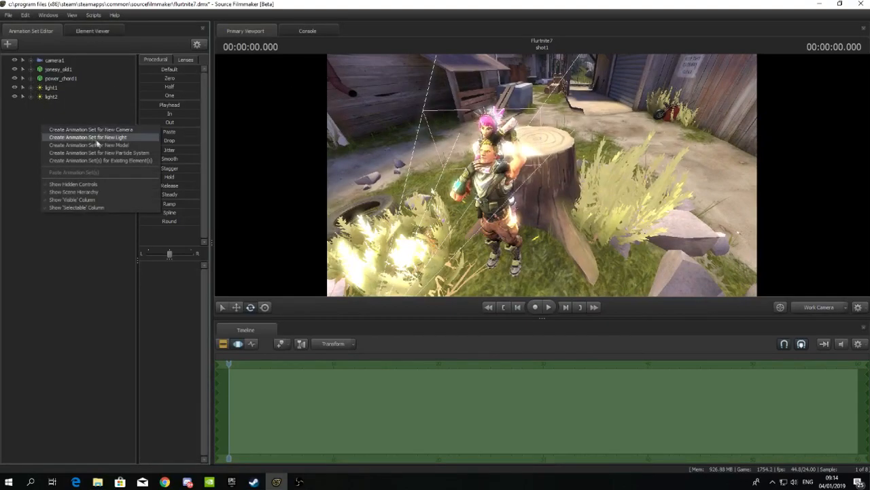
click(111, 137)
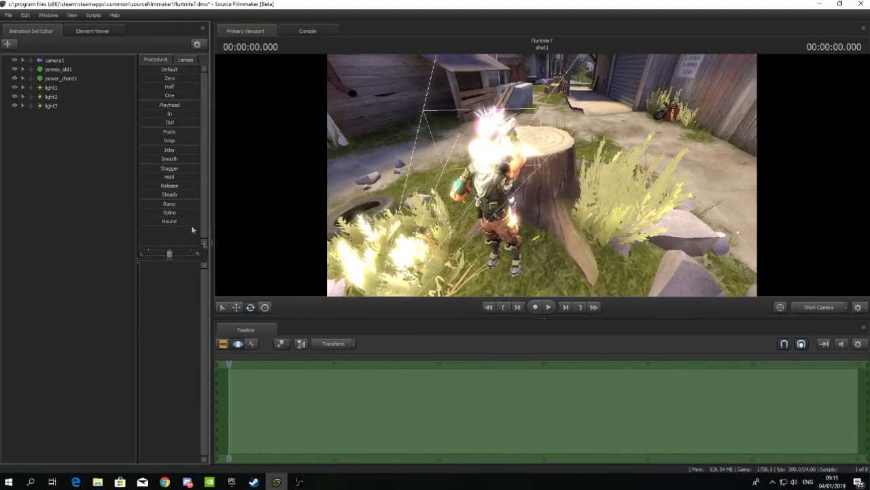
Move and rotate light3 to the bush beside the tree stump so it lights the characters from that side
click(54, 106)
drag(666, 288, 686, 272)
click(250, 308)
drag(589, 278, 520, 262)
click(237, 308)
drag(534, 196, 633, 190)
click(250, 308)
Set light3's color_green and color_blue to zero for a red light, and reduce its intensity
scroll(188, 340, down, 3)
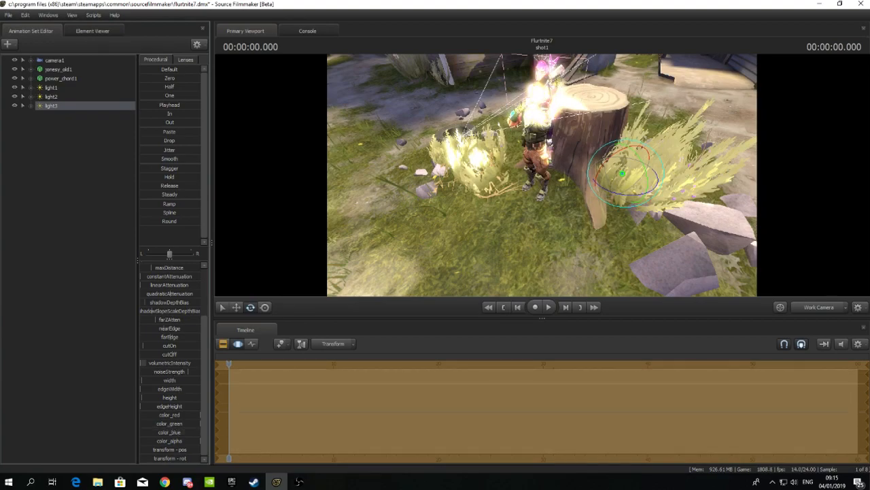
drag(180, 425, 109, 434)
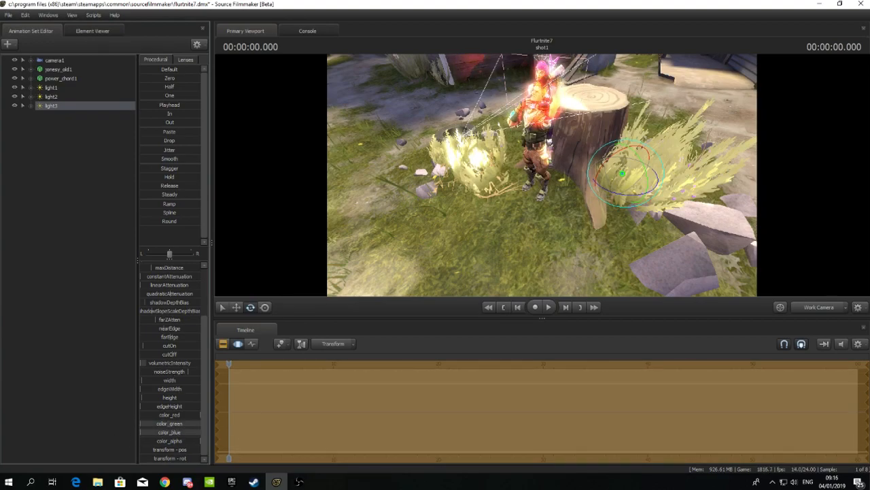
scroll(151, 342, up, 3)
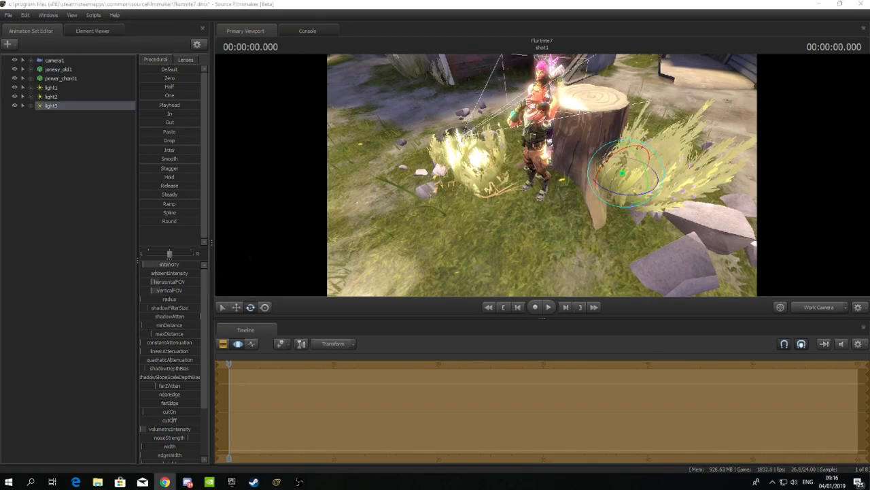
Select camera1 and frame it closer on the two characters using the secondary viewport
drag(542, 191, 554, 170)
click(55, 61)
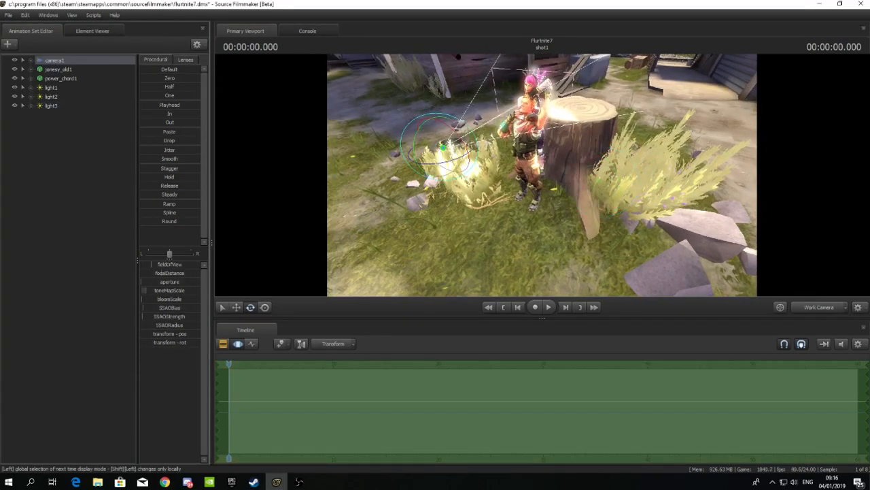
drag(4, 279, 181, 250)
mouse_move(181, 365)
mouse_down()
mouse_move(170, 347)
mouse_move(190, 378)
mouse_move(181, 356)
mouse_up()
key(w)
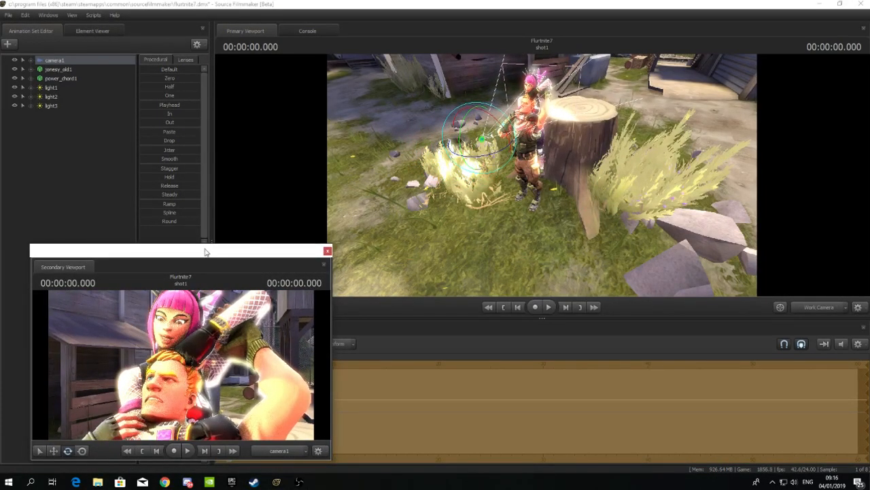
drag(206, 251, 2, 271)
Switch the timeline to the clip editor and create an animation set for a fourth light
drag(542, 190, 542, 157)
key(w)
click(223, 344)
drag(479, 171, 478, 163)
key(w)
key(w)
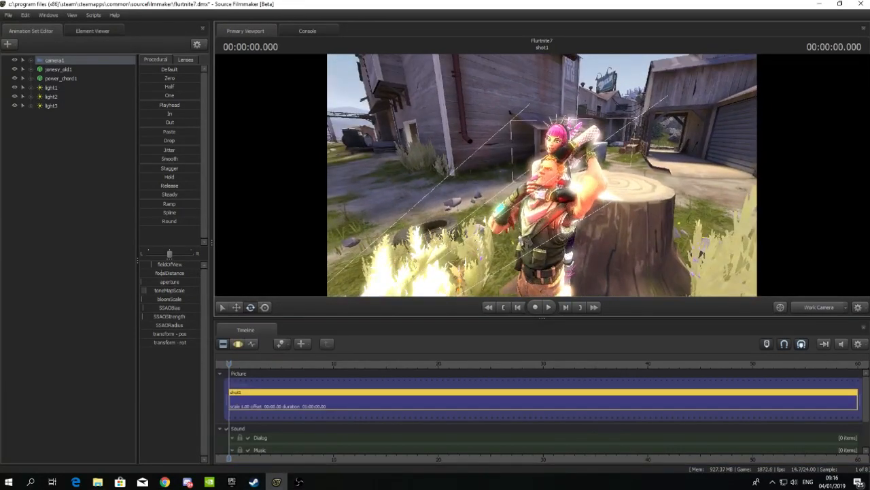
mouse_move(2, 173)
mouse_down()
mouse_move(462, 171)
mouse_move(0, 170)
mouse_up()
right_click(54, 125)
click(117, 138)
Return the timeline to the motion editor, then move light4 behind the tree stump and rotate it
key(s)
drag(449, 177, 493, 225)
key(w)
click(51, 114)
click(234, 346)
drag(533, 185, 476, 167)
key(w)
key(d)
key(e)
drag(524, 145, 563, 125)
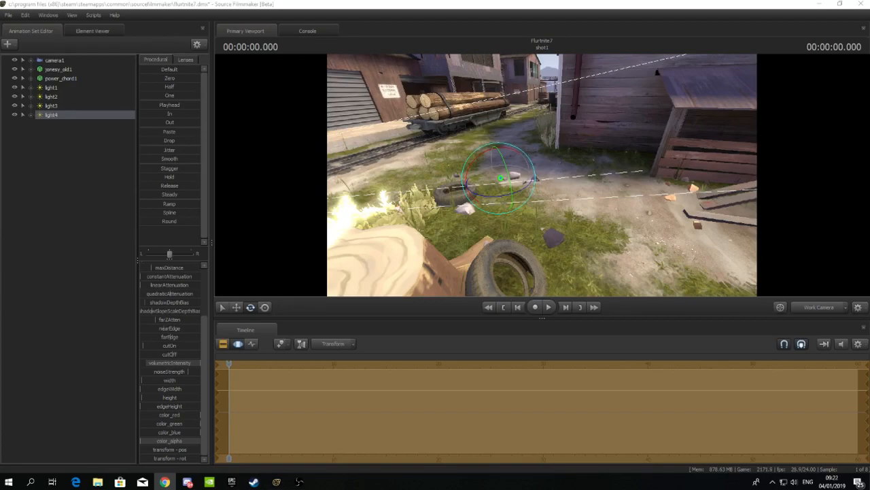
drag(632, 128, 650, 136)
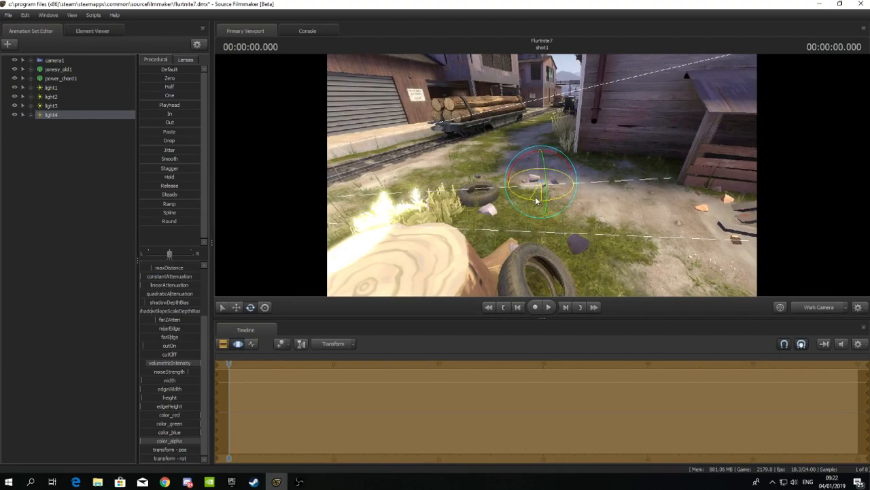
Enable volumetrics on light4
right_click(66, 117)
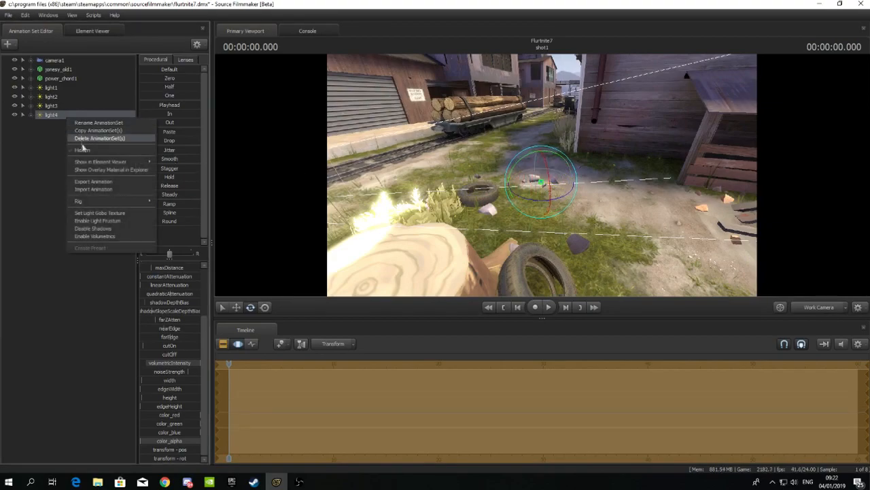
click(113, 236)
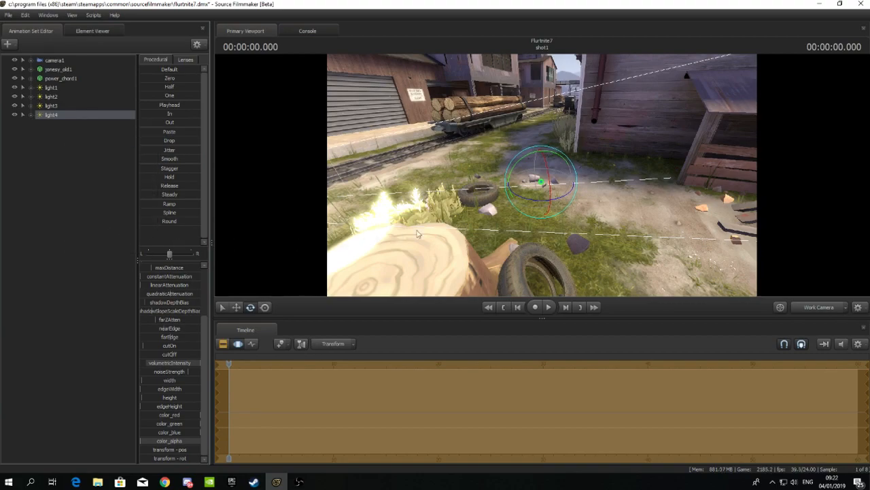
right_click(498, 222)
click(448, 214)
drag(449, 213, 306, 234)
key(d)
Move light4 away from the base of the tree stump toward the tire behind it
click(239, 308)
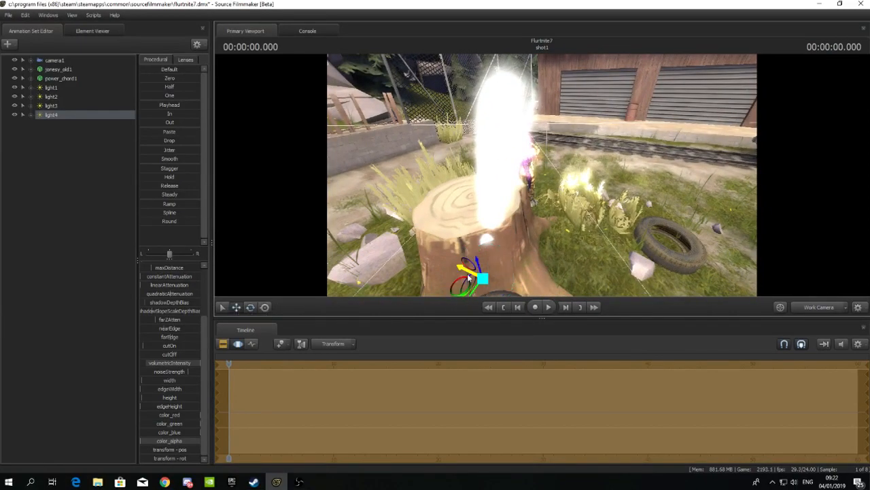
drag(472, 275, 477, 302)
key(s)
key(d)
drag(458, 207, 500, 246)
Lower light4's intensity to soften its volumetric beam, and hide light1
scroll(151, 307, up, 3)
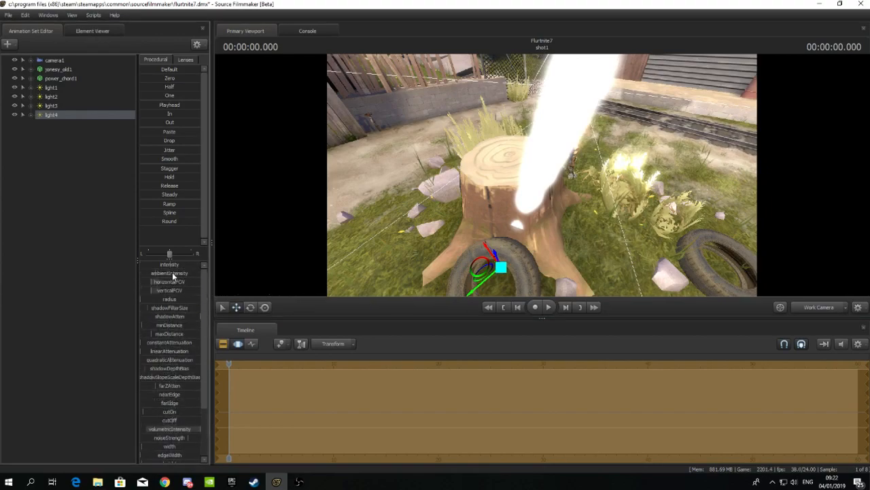
drag(170, 265, 141, 265)
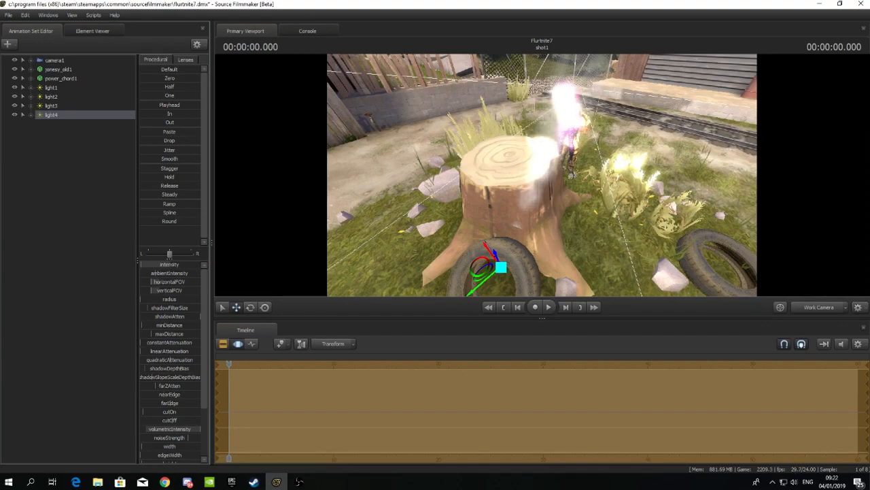
click(54, 87)
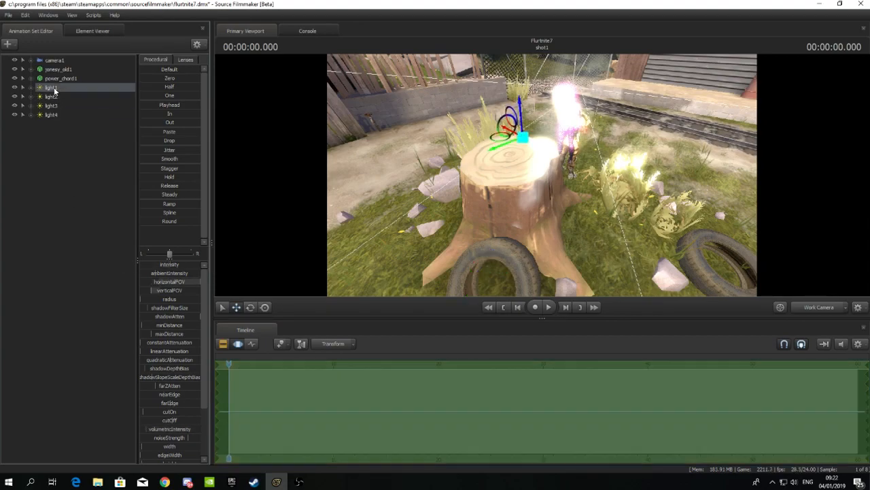
click(13, 87)
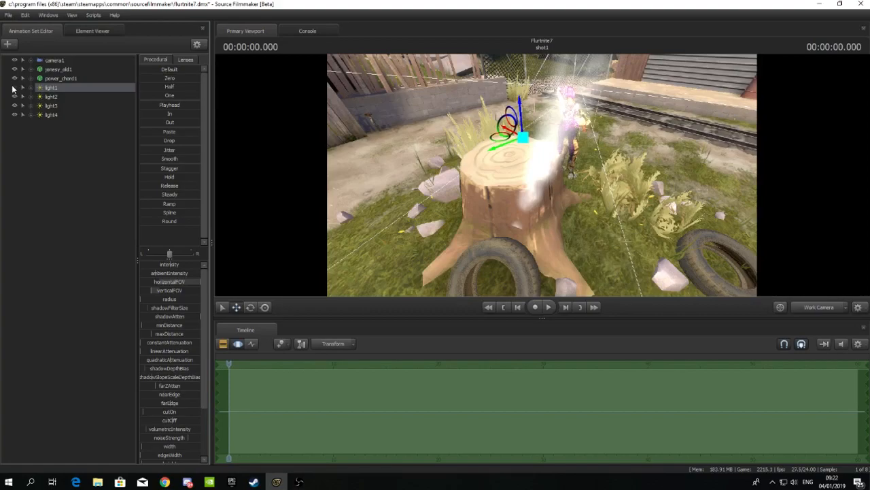
Toggle light1's visibility off and on to compare its effect on the characters, leaving the light shown
click(13, 88)
click(13, 87)
click(13, 88)
click(13, 87)
click(13, 87)
click(13, 87)
click(13, 87)
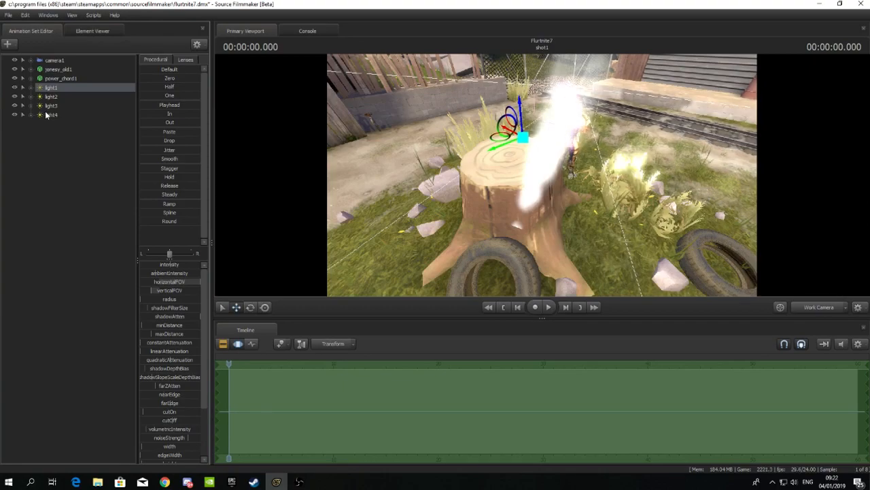
Hide light4, and lower light3's volumetric intensity to clear the bright beam in front of the stump
click(54, 114)
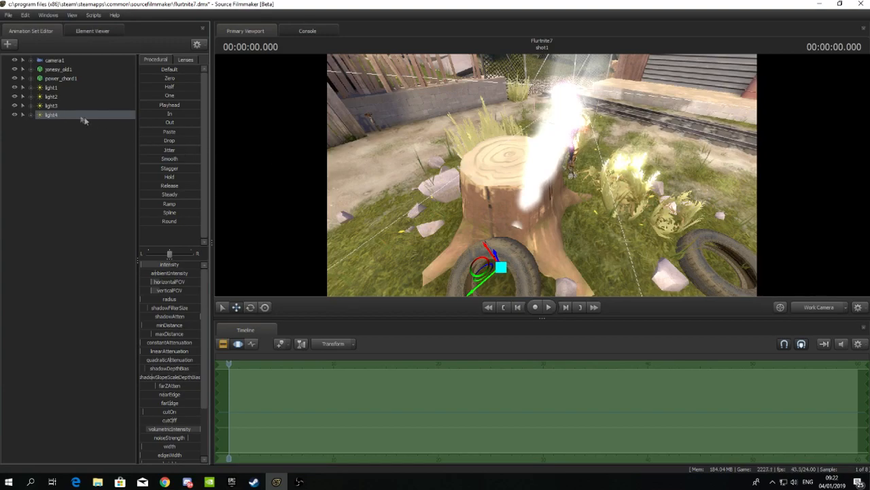
click(15, 116)
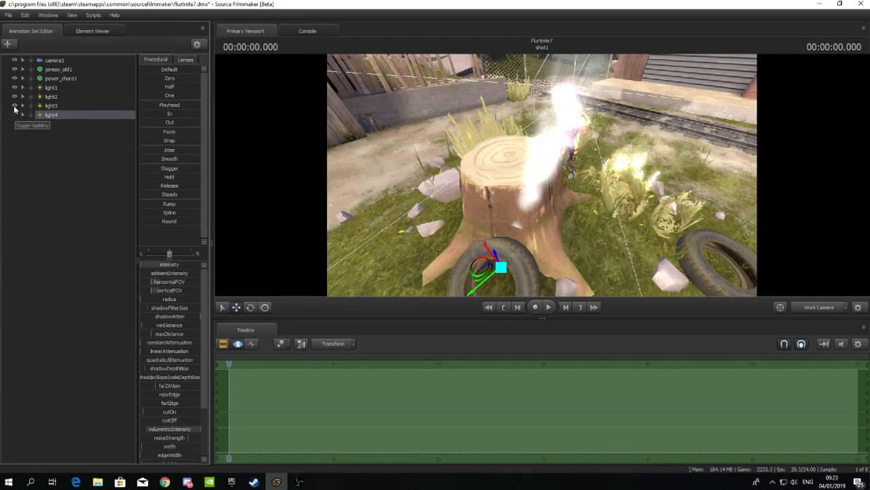
click(52, 106)
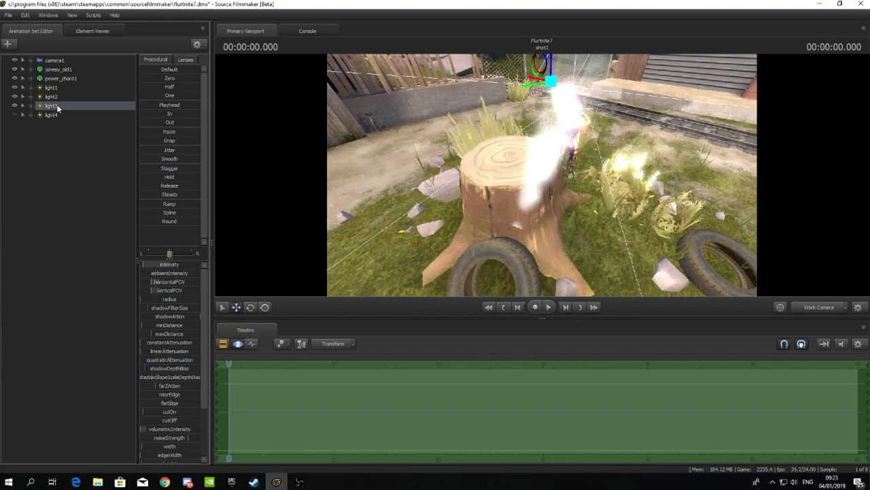
drag(152, 430, 150, 430)
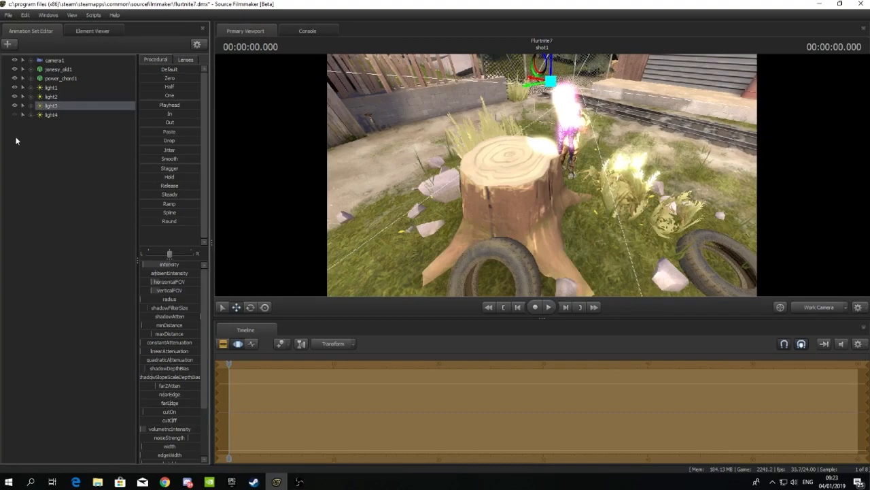
Try another adjustment of light3's volumetric intensity while comparing it with the settings of light2 and light1
click(51, 97)
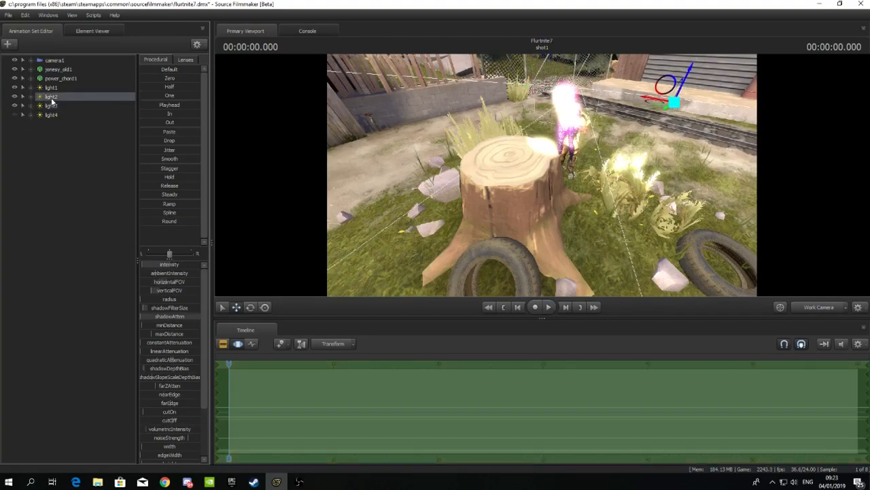
click(51, 106)
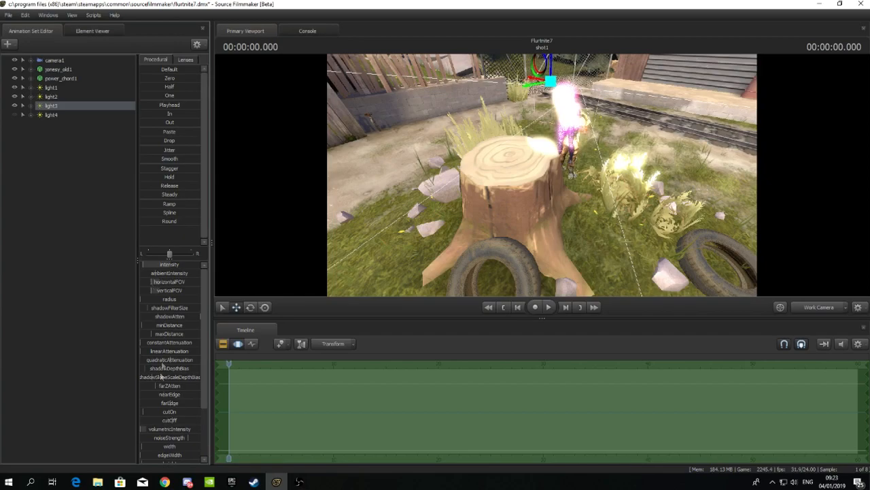
drag(149, 430, 153, 430)
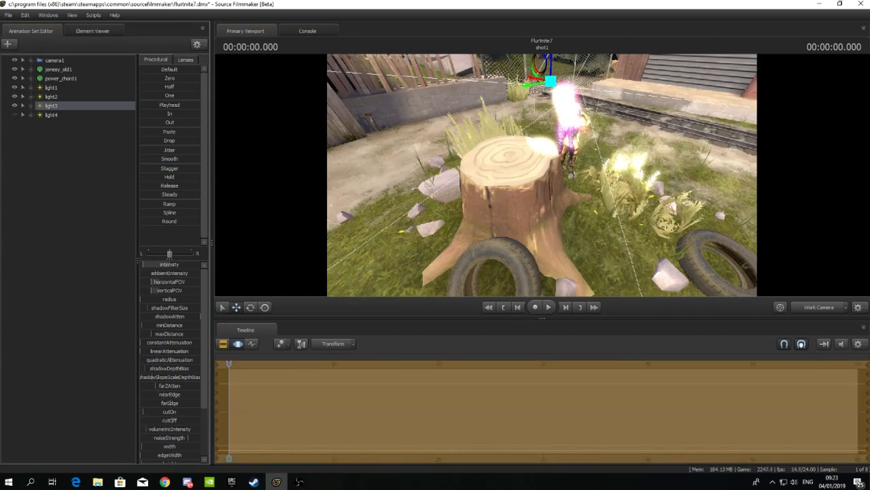
click(54, 98)
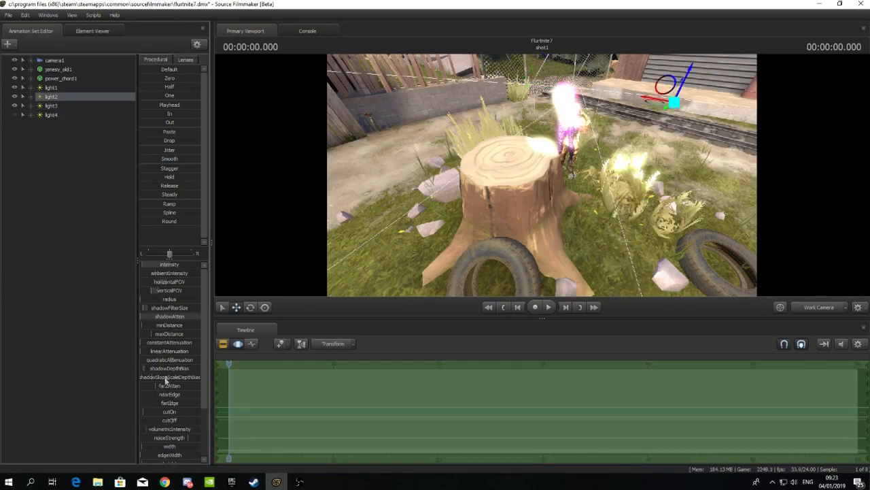
click(52, 88)
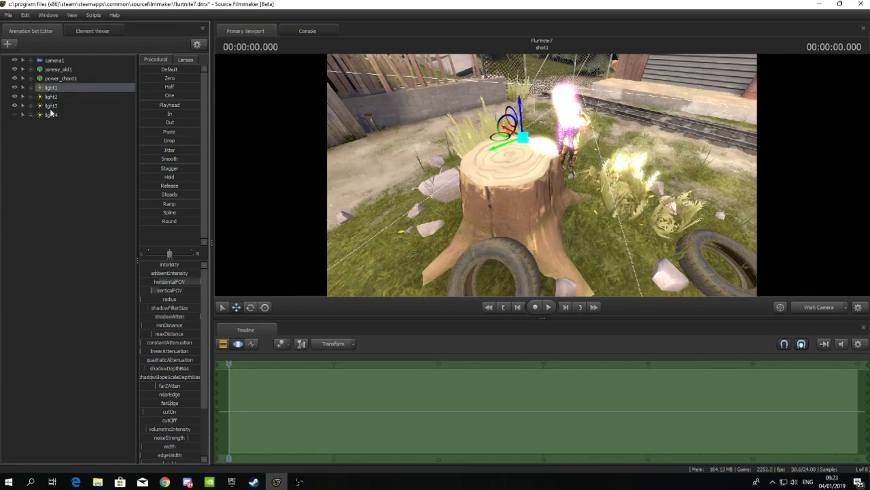
Readjust light3's volumetric intensity to a low level while checking the characters from the front
click(51, 105)
drag(522, 159, 410, 182)
key(d)
mouse_move(165, 429)
mouse_down()
mouse_move(202, 434)
mouse_move(172, 429)
mouse_up()
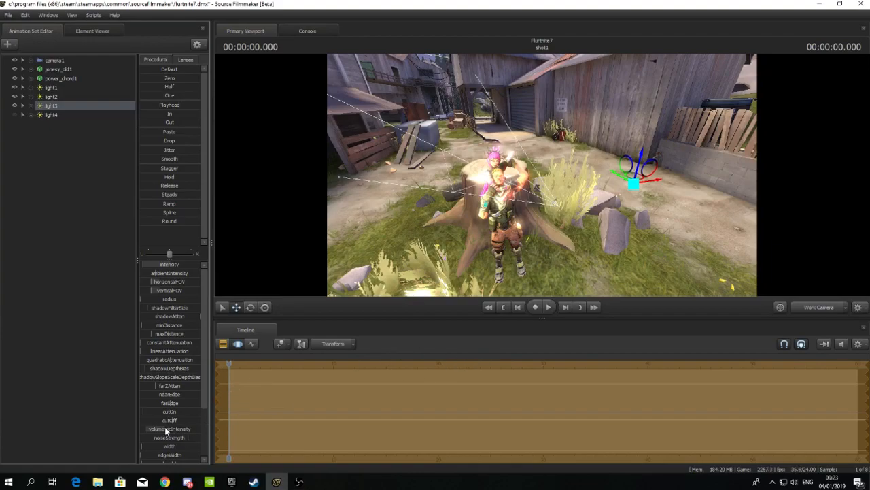
drag(165, 432, 146, 433)
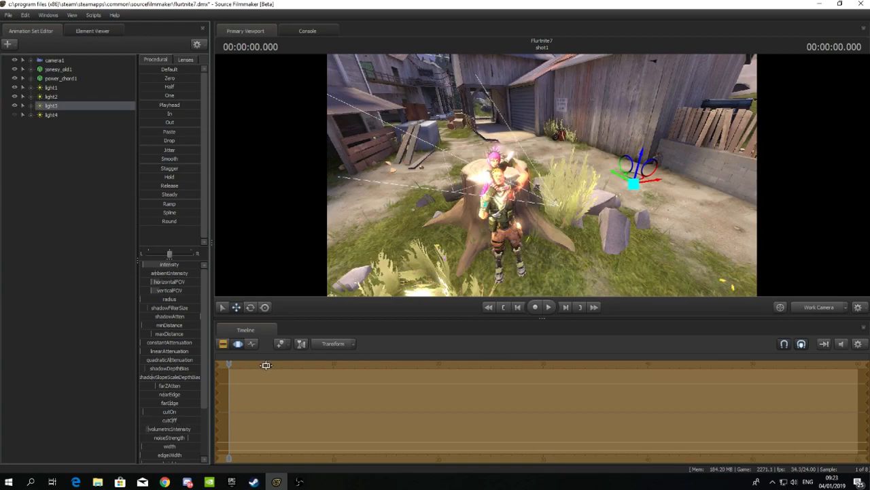
drag(343, 256, 326, 256)
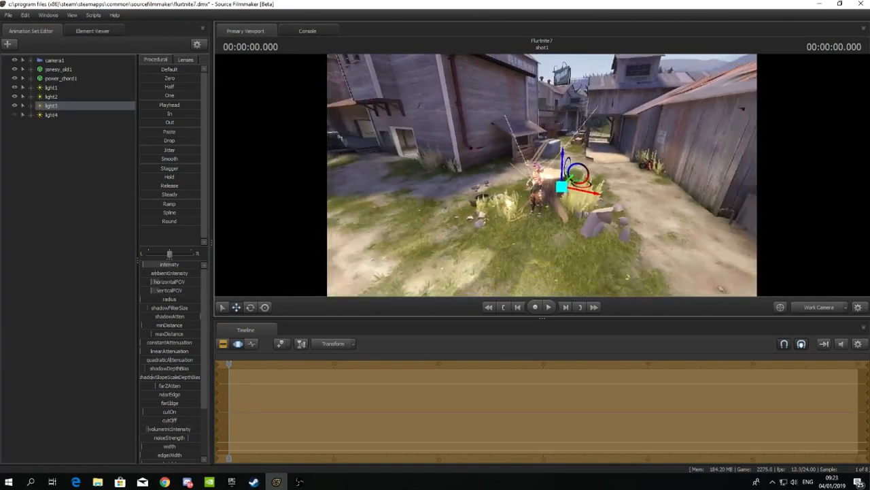
Start a poster export, saving the modified session first, and set the image format to JPEG
click(8, 15)
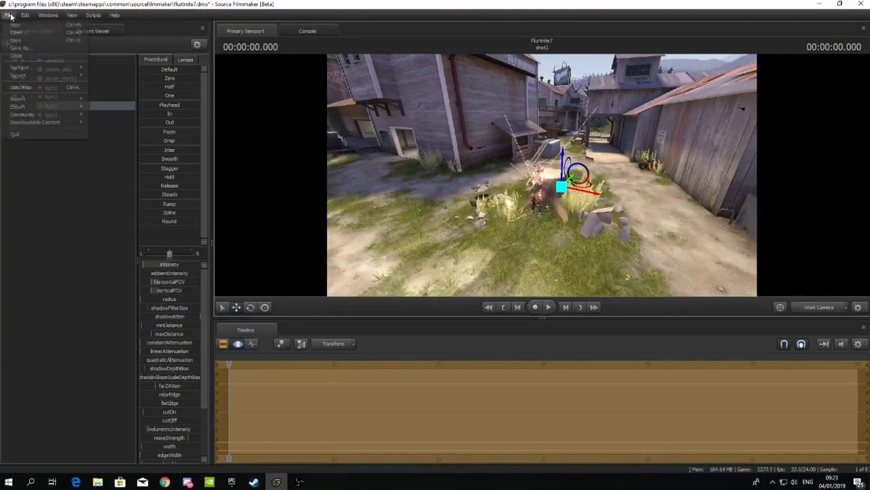
mouse_move(45, 107)
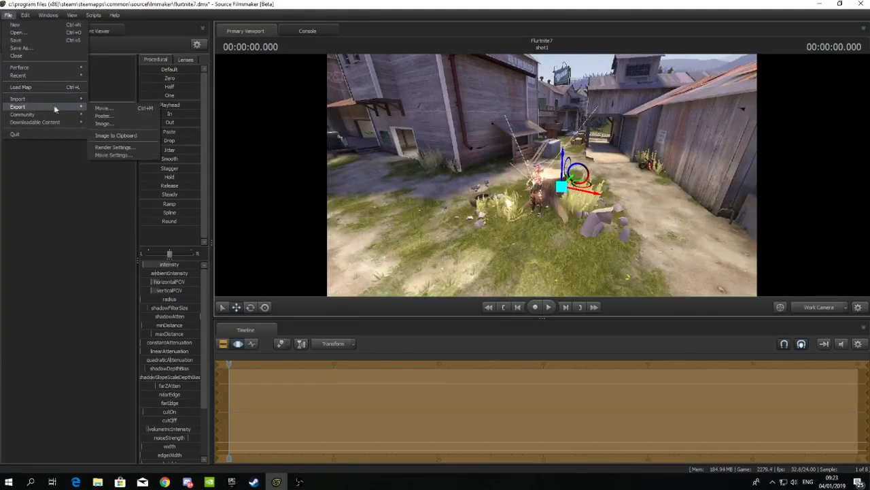
click(109, 116)
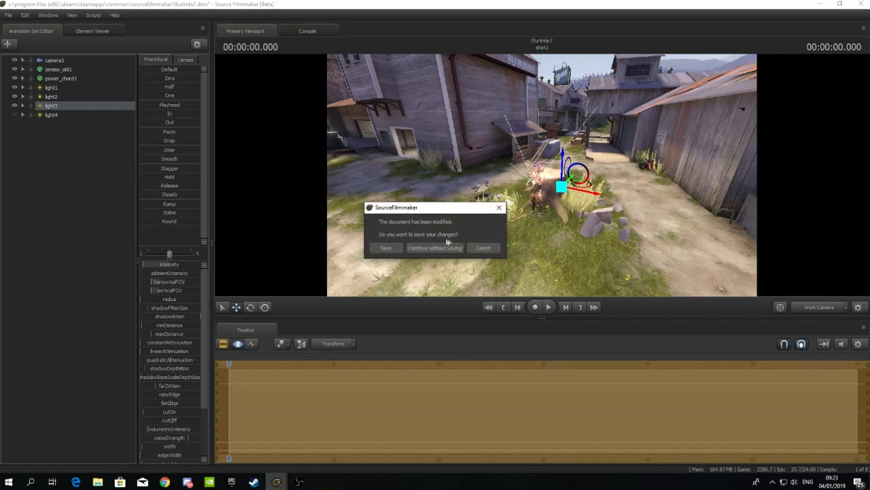
click(386, 249)
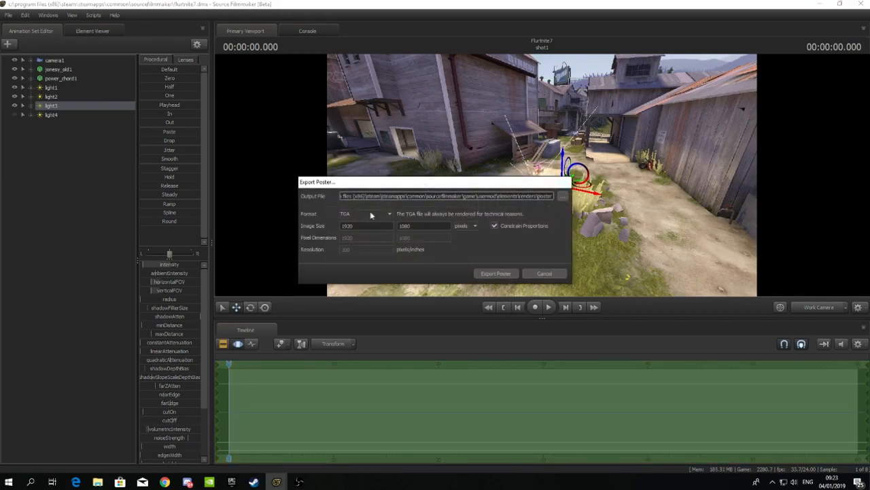
click(370, 214)
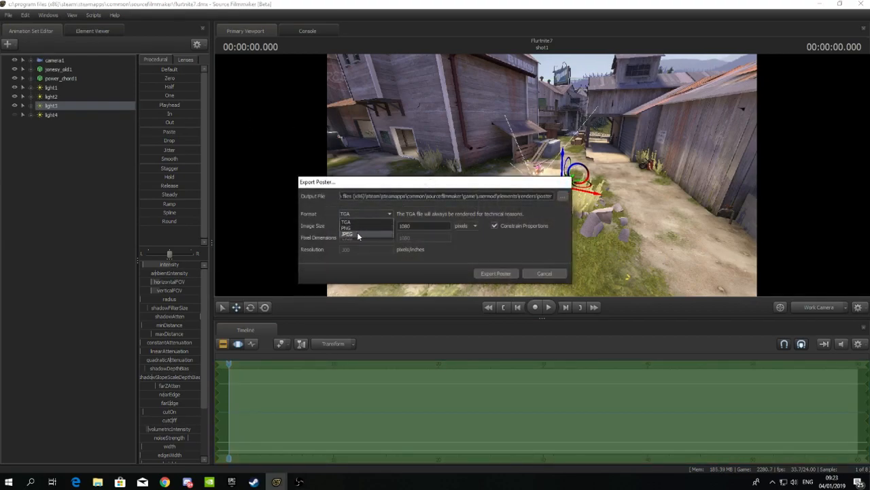
click(357, 233)
Name the output file "Tfue getting bullied" in the Downloads SFM folder and export the poster
click(562, 196)
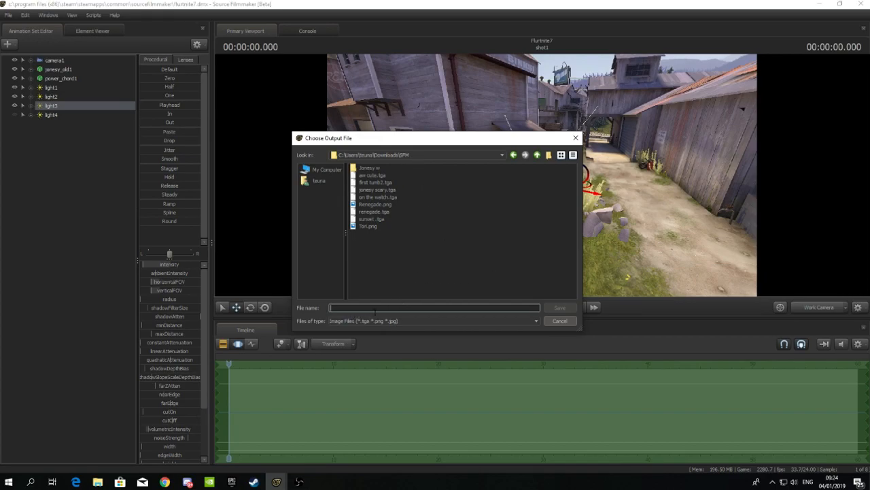
text(Tfue getting bullied)
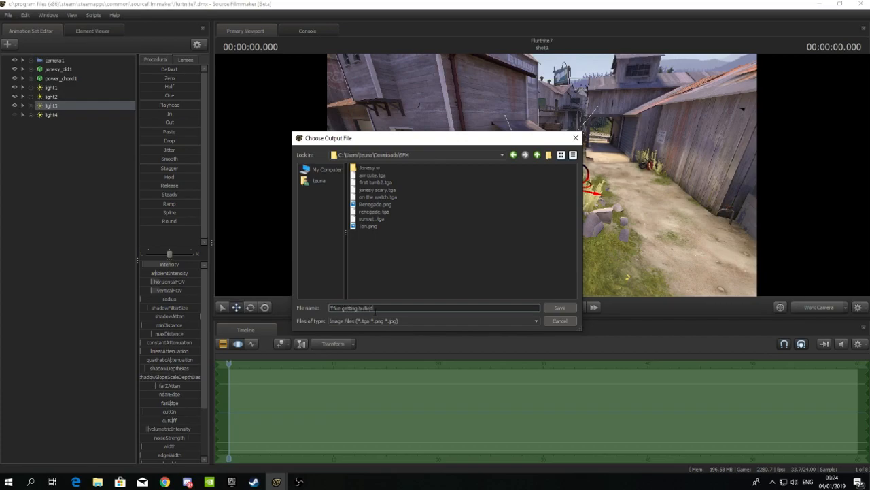
click(558, 308)
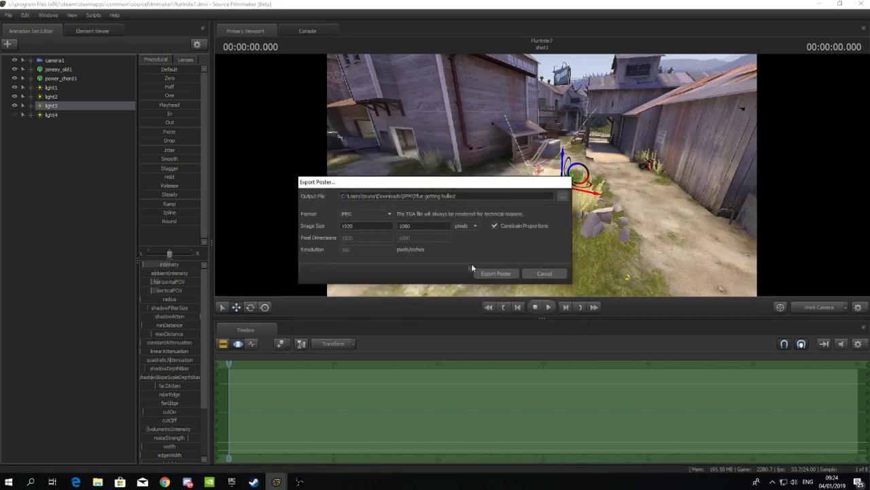
click(495, 273)
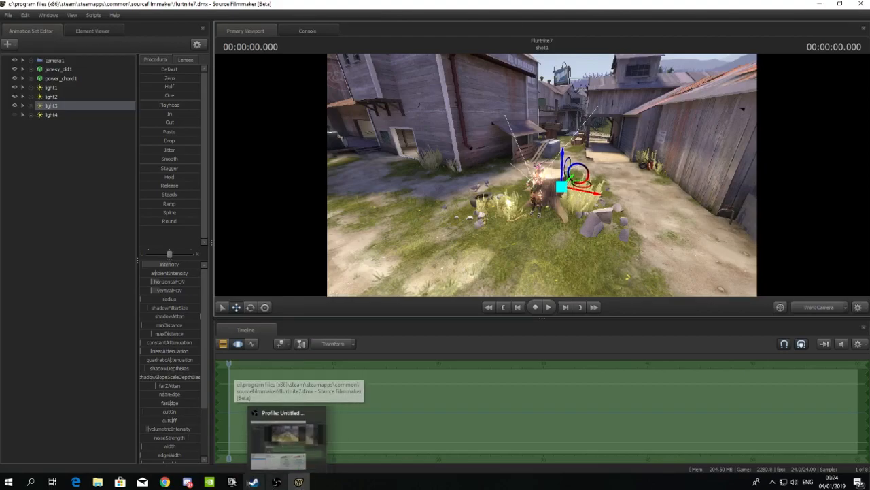
Switch to File Explorer's SFM folder, examine the exported "Tfue getting bullied" image in Photos, and return to Source Filmmaker
click(98, 482)
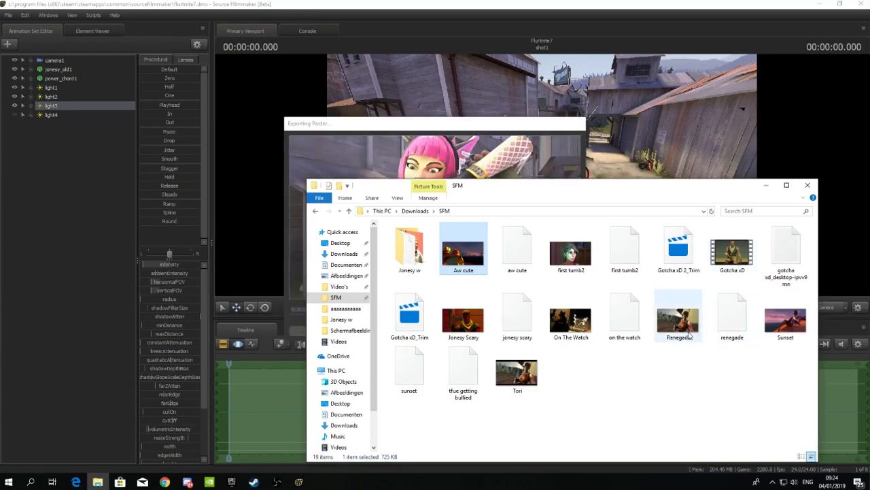
click(766, 185)
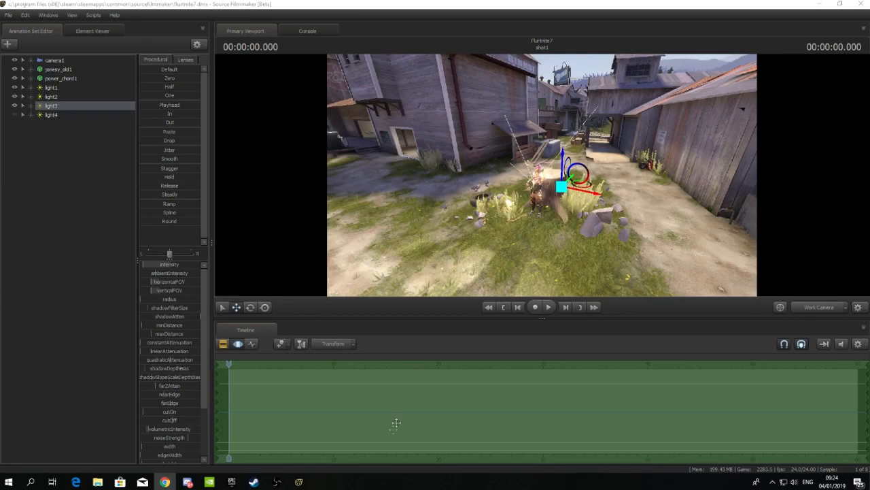
click(97, 482)
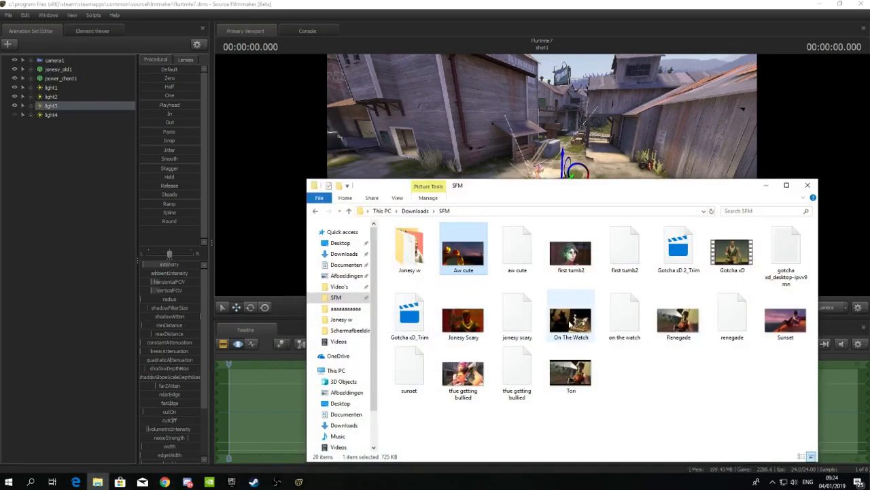
double_click(463, 376)
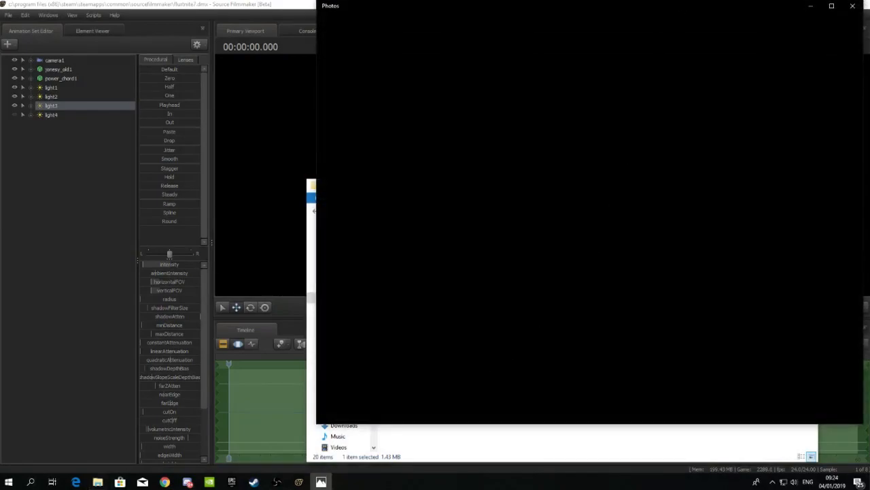
drag(674, 6, 455, 19)
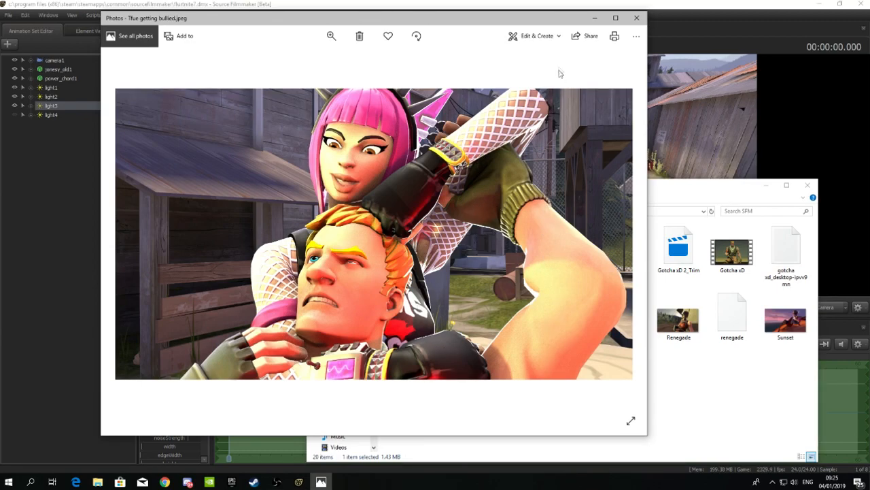
click(599, 22)
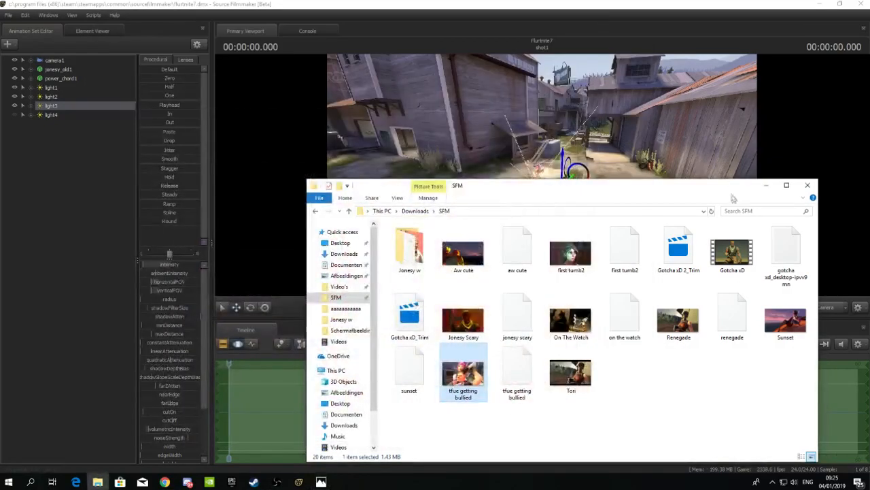
click(766, 186)
Open the movie export with its additional options, review the draw entities, layoff and post-render settings, and set the export type to Image Sequence
click(8, 15)
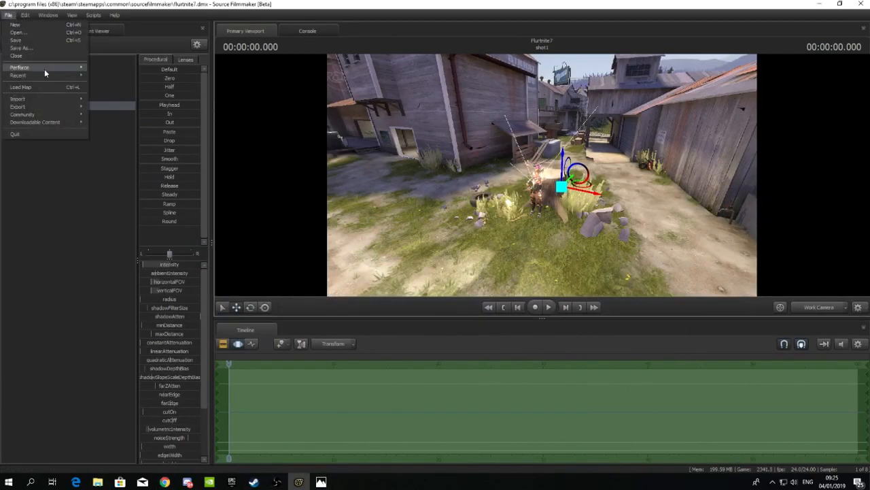
mouse_move(59, 102)
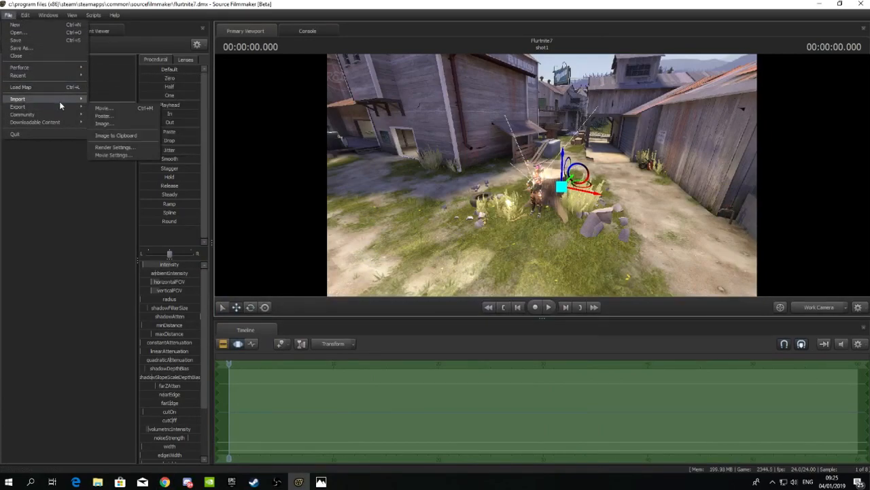
click(107, 109)
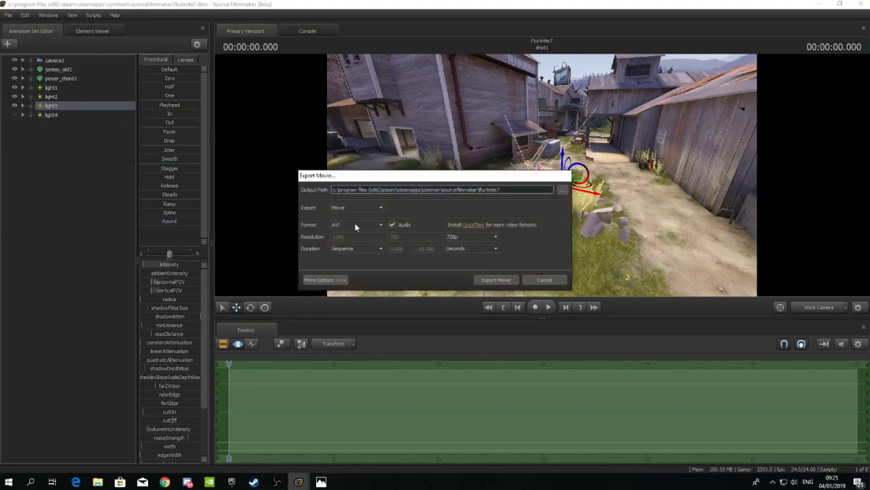
click(325, 280)
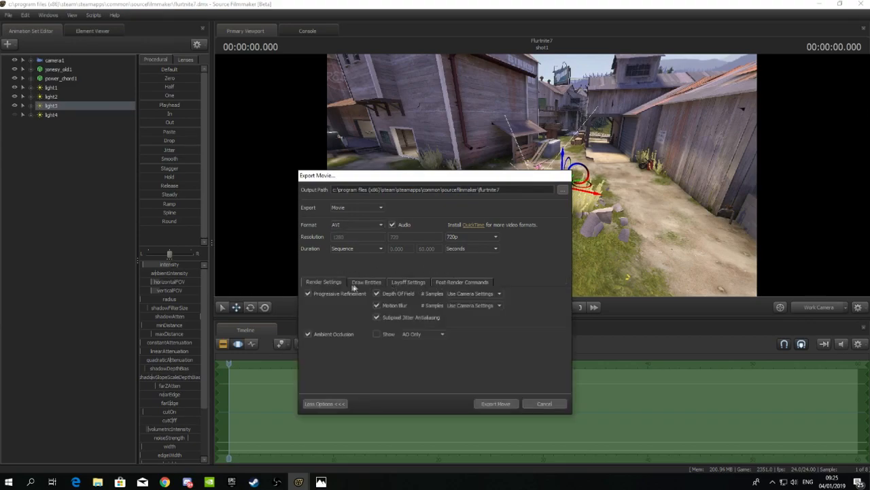
click(366, 283)
click(405, 283)
click(443, 283)
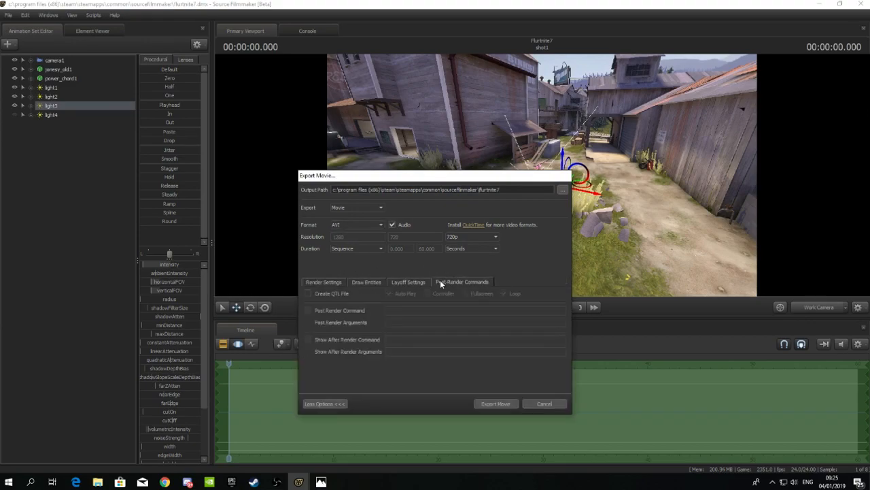
click(347, 208)
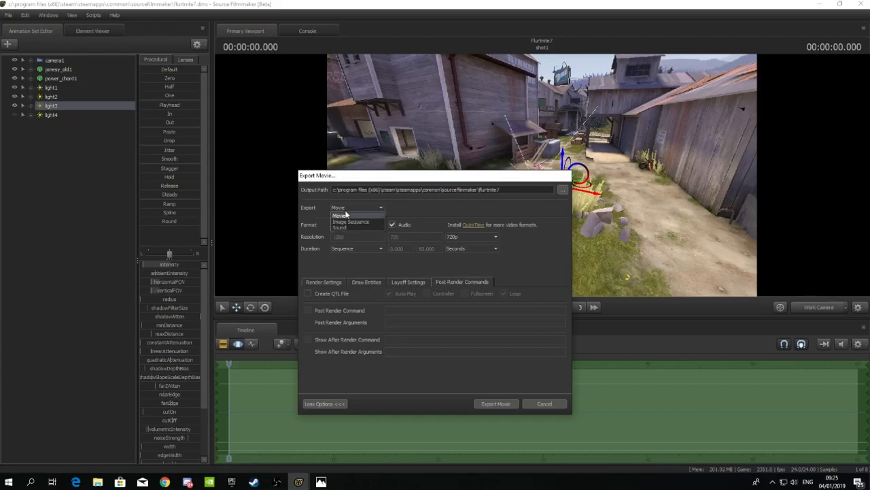
click(350, 222)
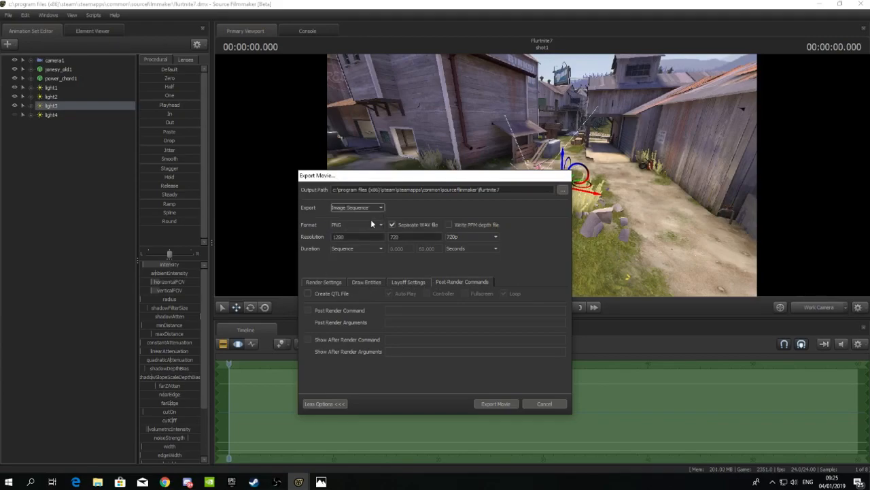
Review the render settings of the movie export and set the image sequence format to JPEG
click(327, 282)
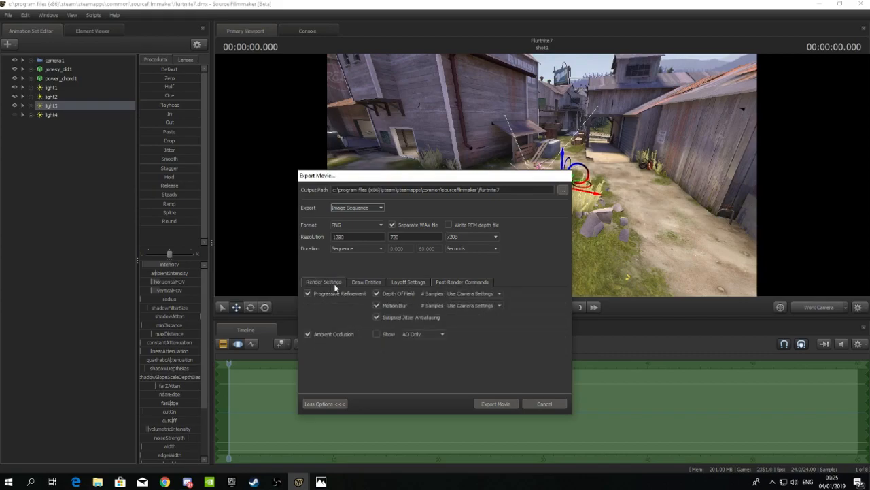
click(377, 317)
click(349, 227)
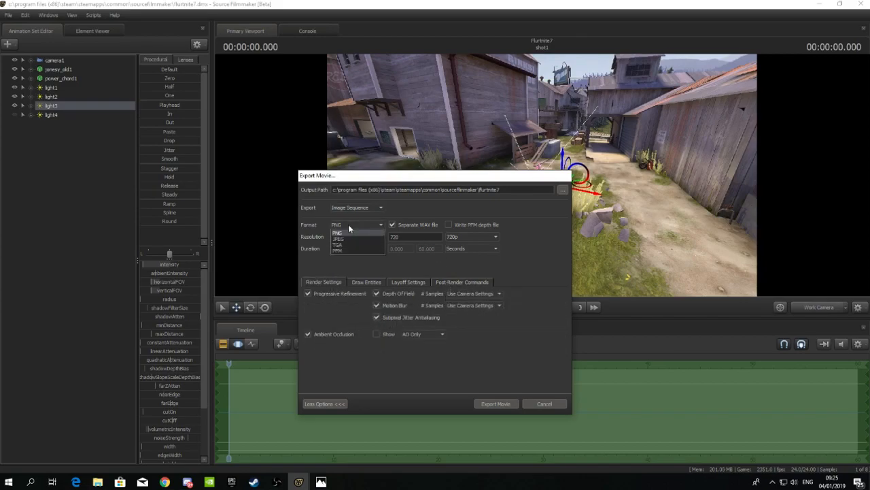
click(337, 239)
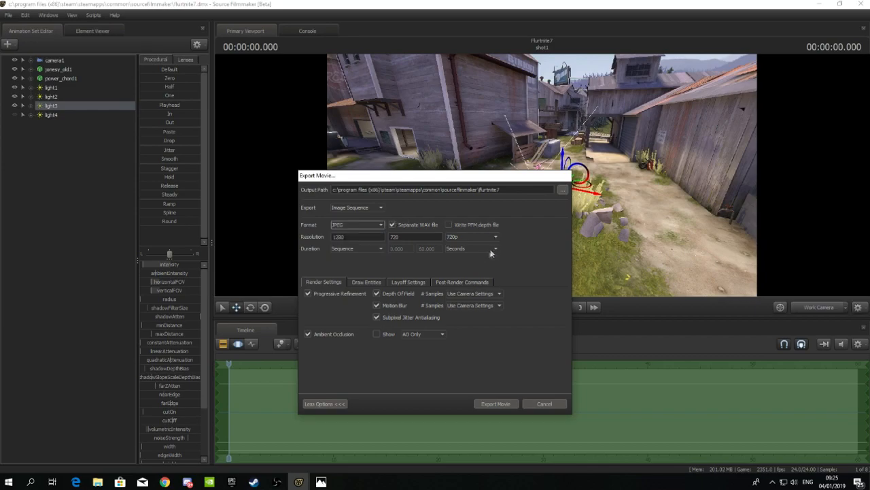
click(367, 209)
click(367, 217)
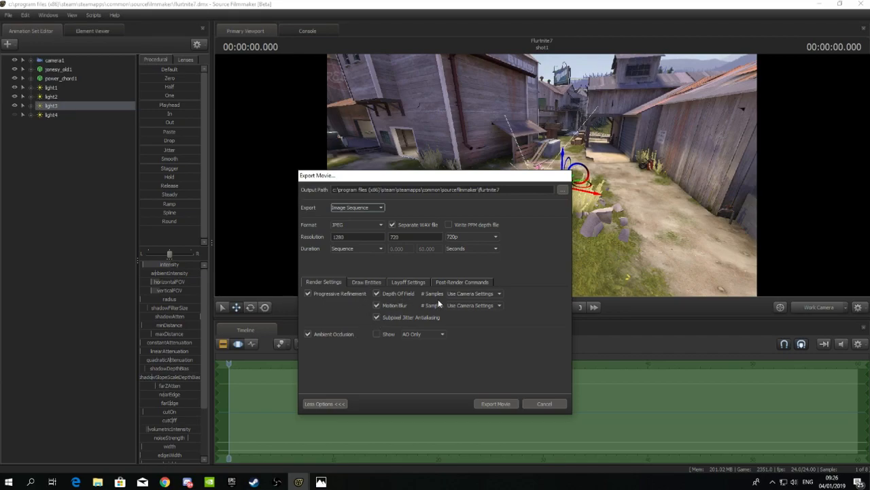
Review the draw entities and layoff settings, and close the movie export without exporting
click(366, 282)
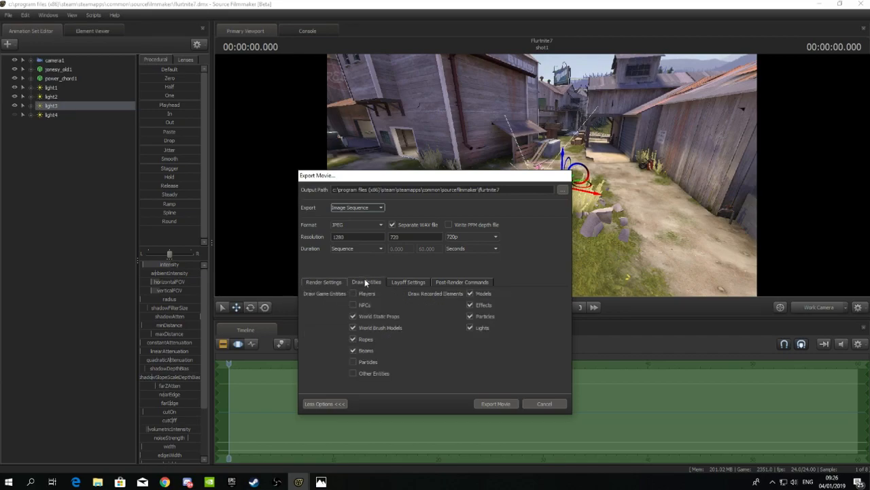
click(403, 284)
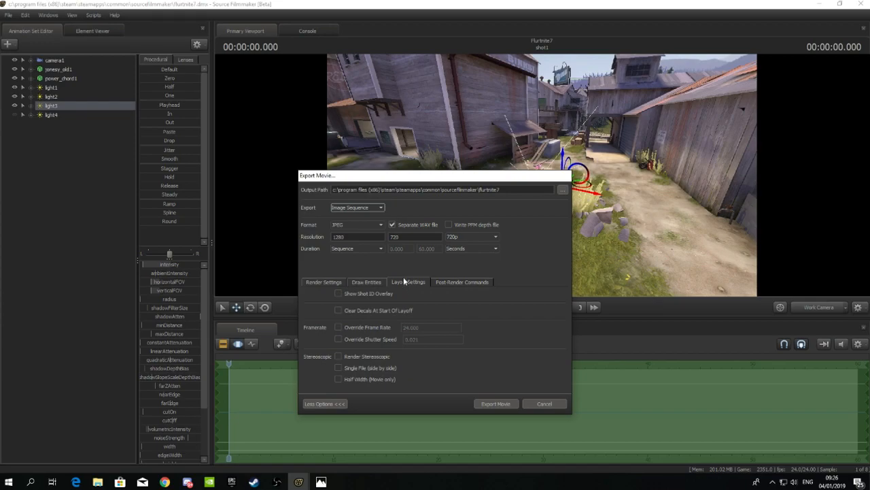
drag(384, 178, 68, 185)
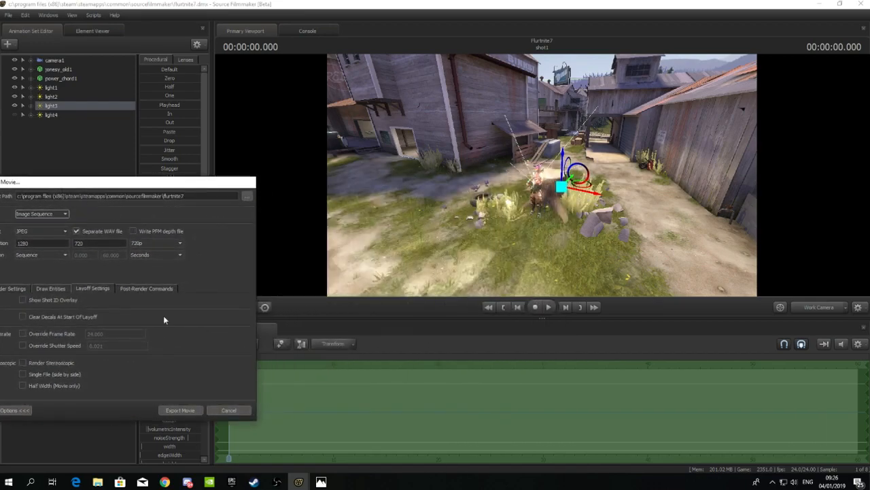
click(229, 410)
In the clip editor, shorten shot1 and the Picture track to a tiny sliver at the start of the timeline
click(224, 344)
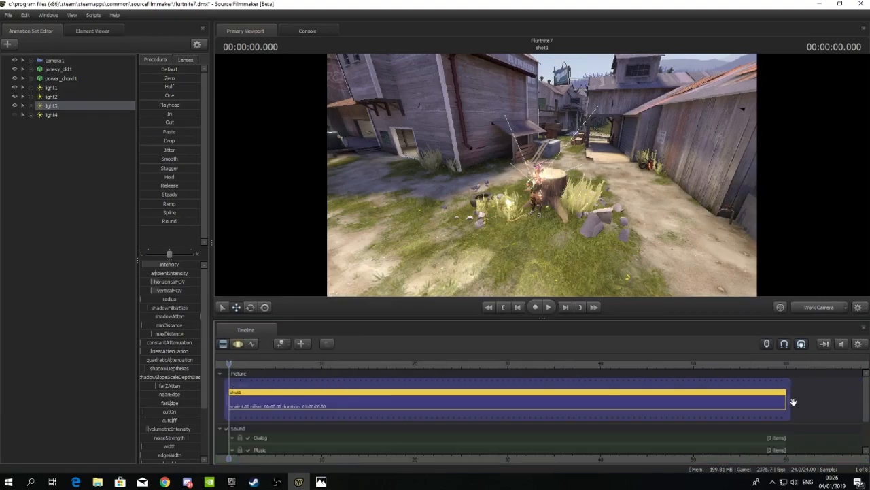
drag(792, 397, 726, 402)
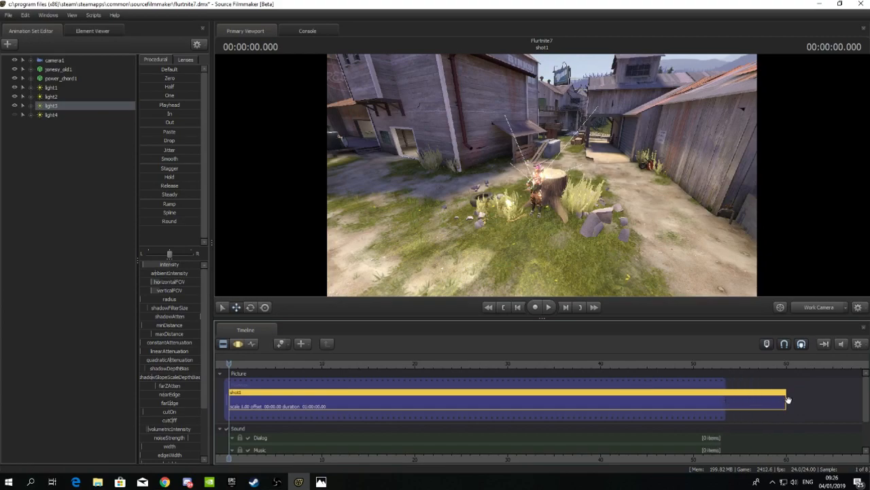
mouse_move(787, 399)
mouse_down()
mouse_move(285, 393)
mouse_move(227, 402)
mouse_up()
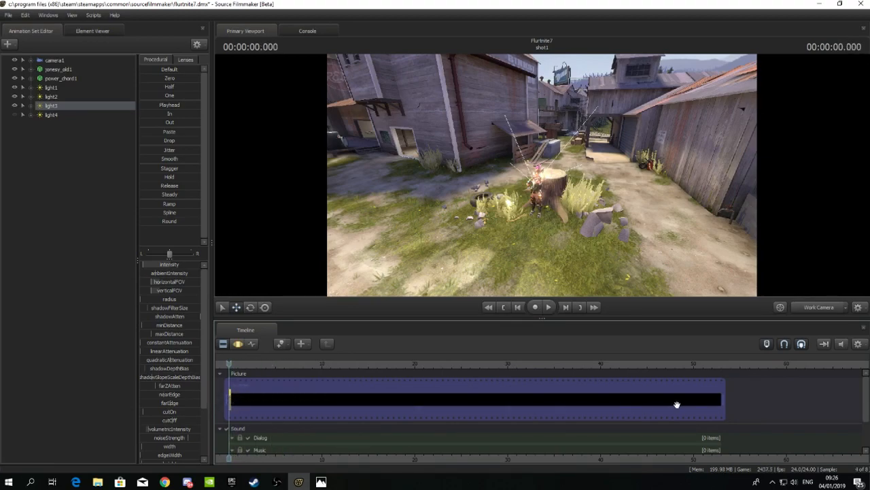
drag(723, 400, 234, 405)
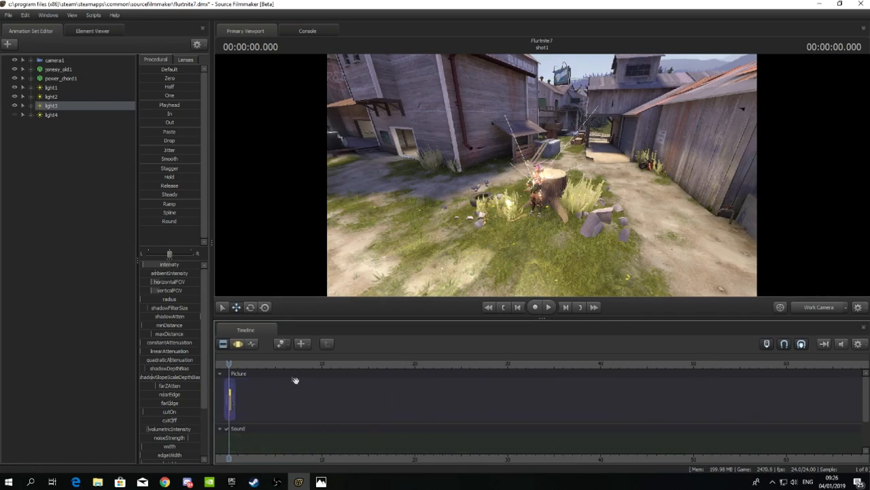
Reopen the movie export and browse to the Downloads folder for its output file
click(8, 15)
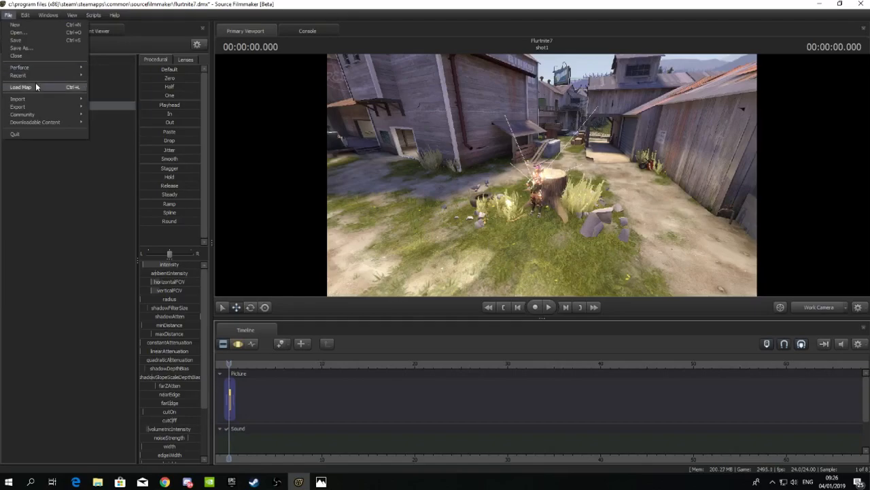
mouse_move(44, 109)
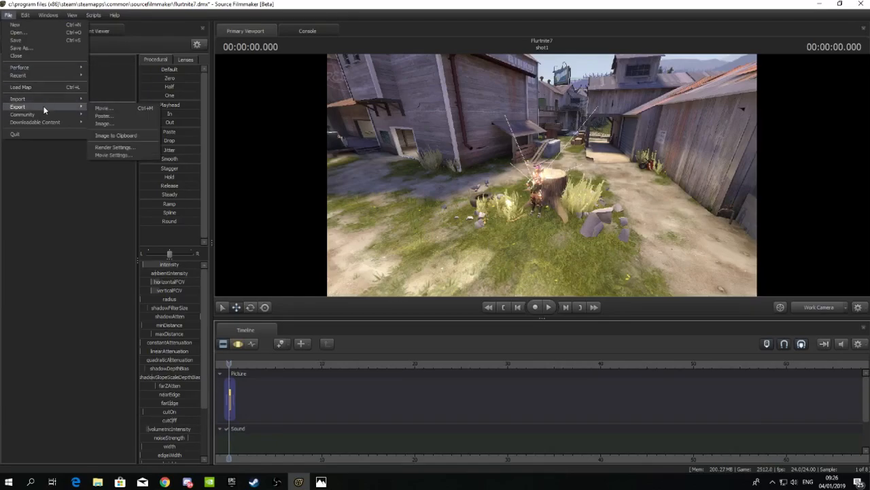
click(102, 108)
click(386, 248)
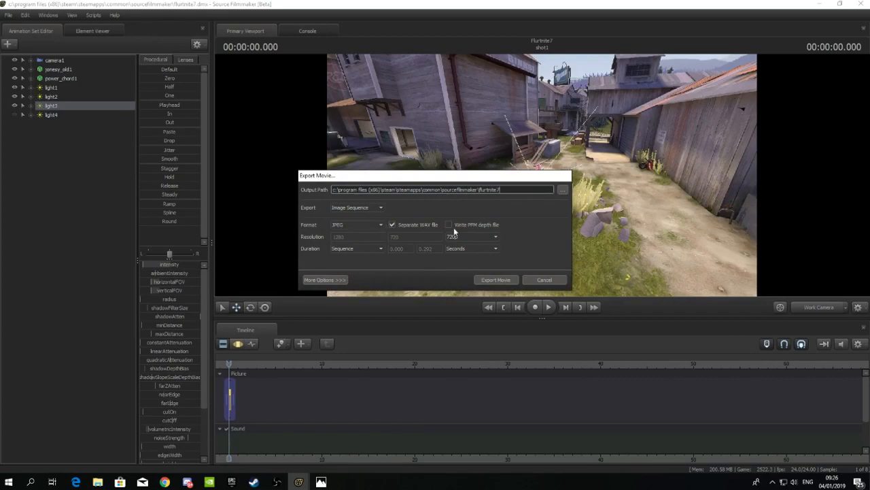
click(563, 190)
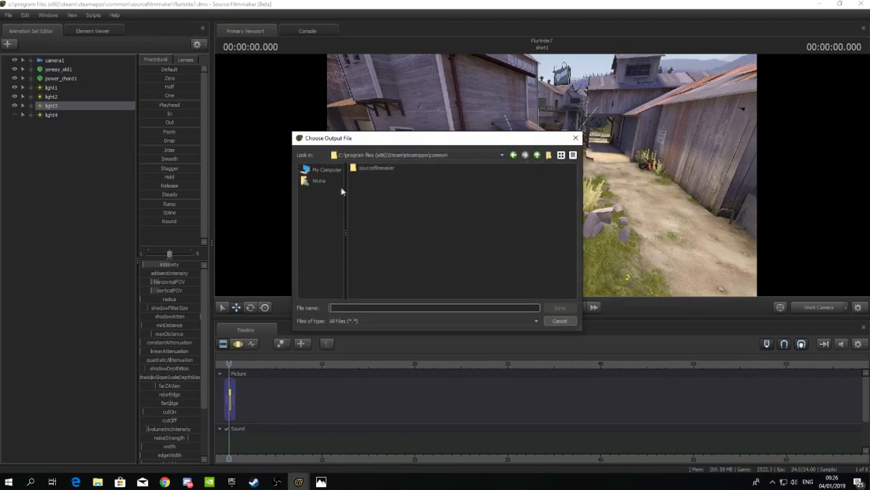
click(319, 181)
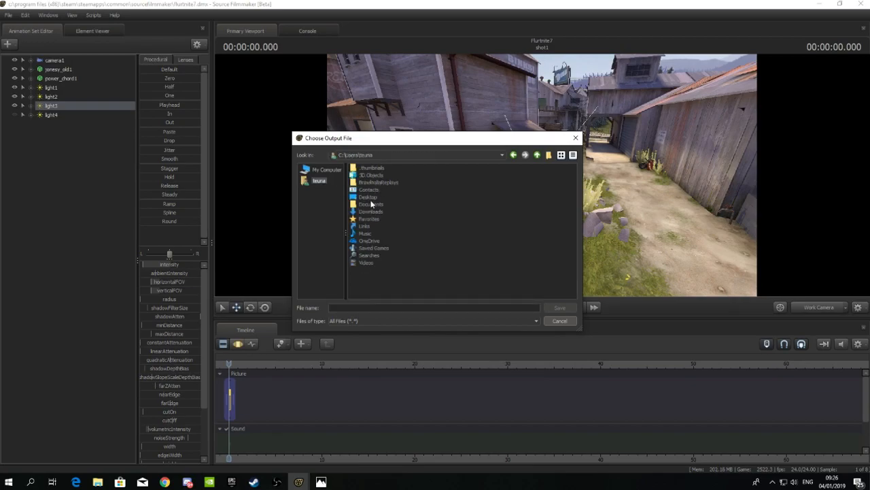
click(371, 211)
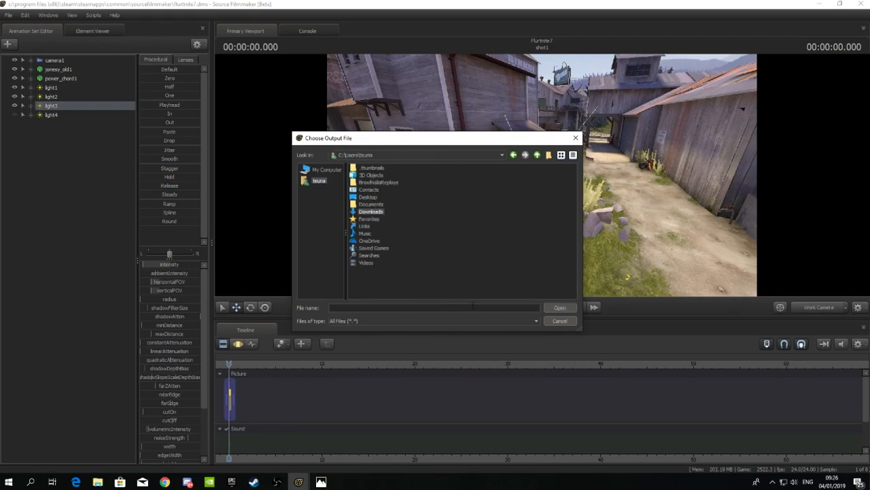
double_click(371, 212)
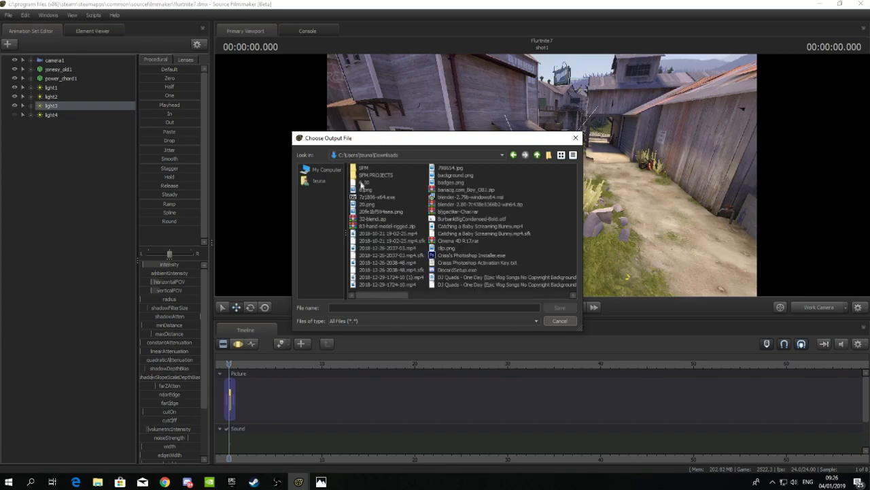
Save the output path as "Tfue's death" in the SFM PROJECTS folder inside Downloads
click(367, 168)
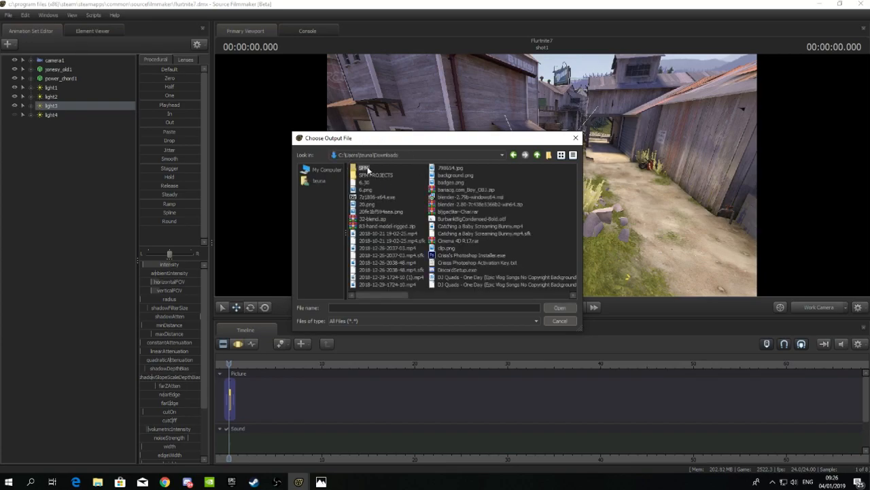
double_click(367, 169)
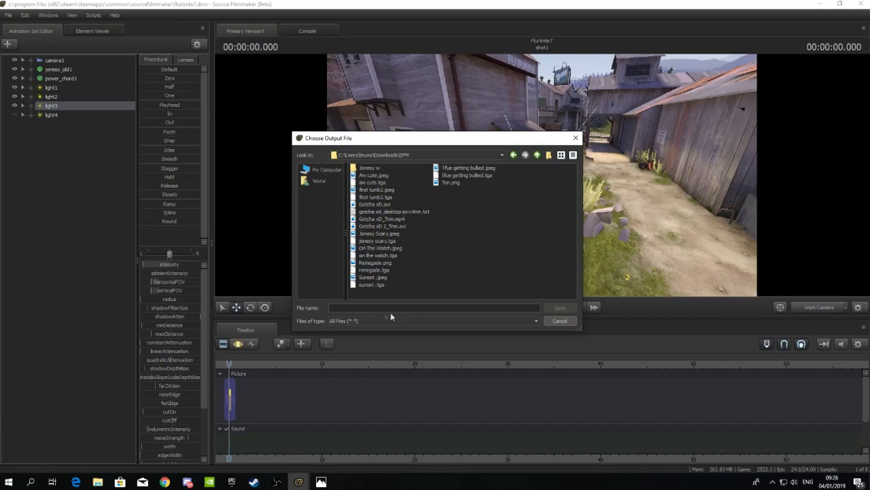
click(513, 155)
click(366, 180)
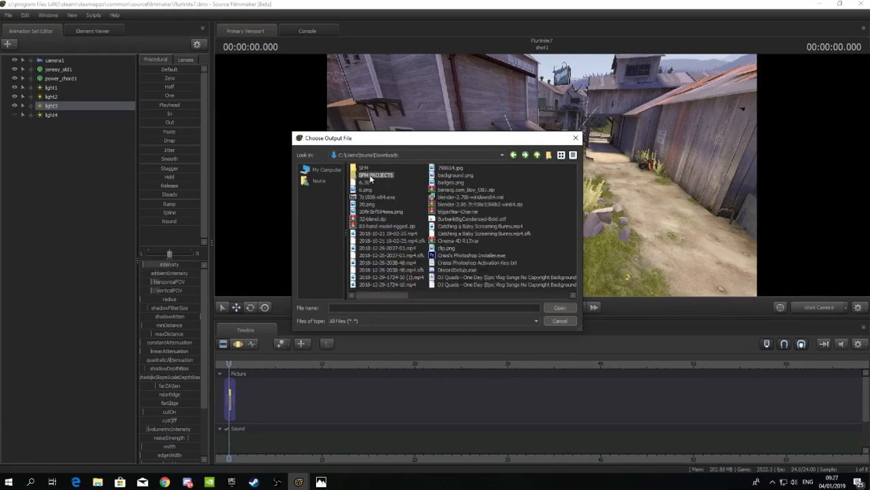
double_click(371, 178)
click(351, 307)
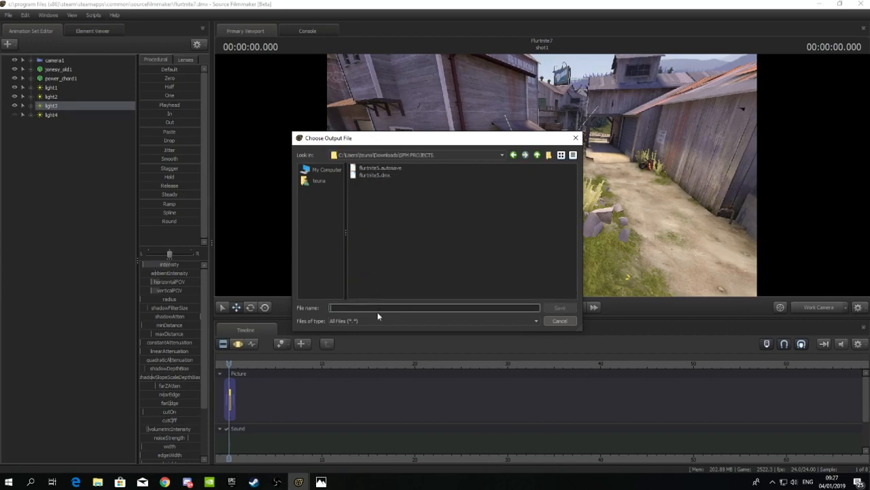
text(ffue's death)
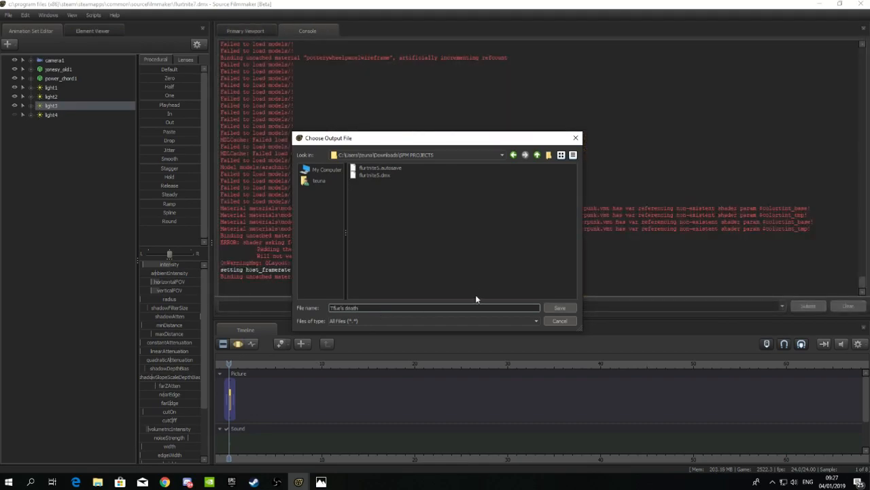
click(557, 309)
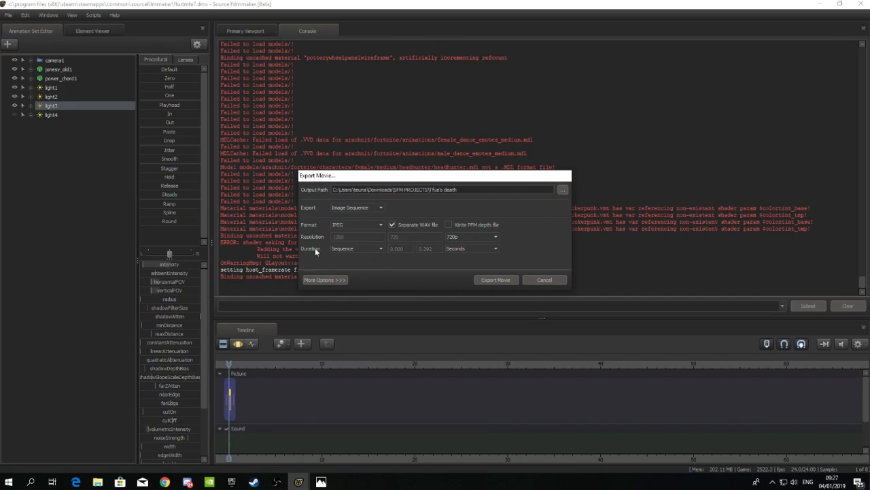
Set the export duration to Custom with an end value of 1, and export the movie
click(460, 246)
click(444, 261)
click(334, 278)
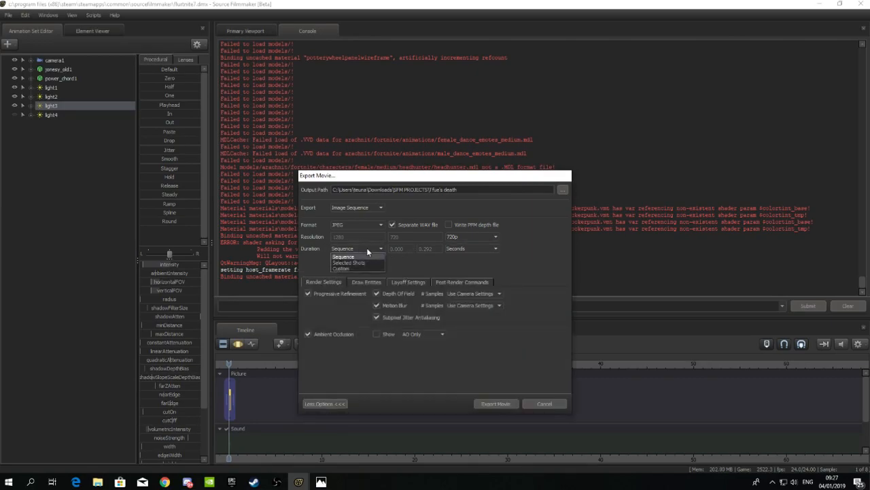
click(340, 268)
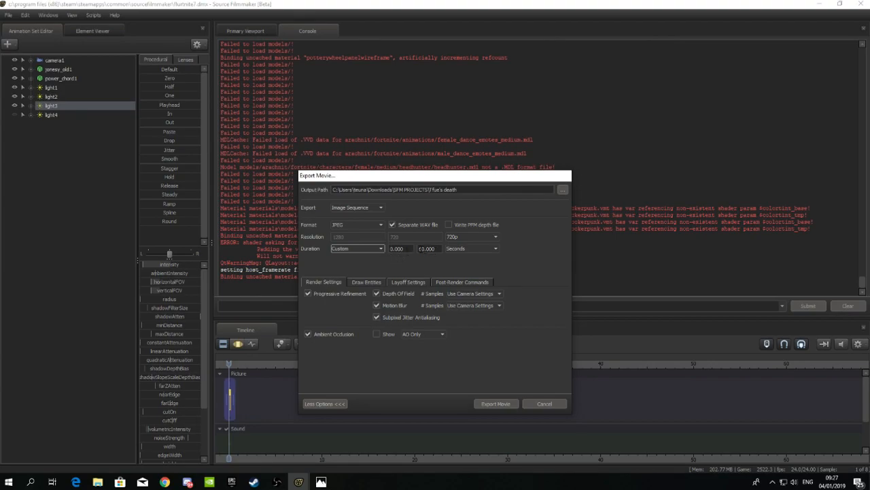
click(464, 248)
click(475, 260)
click(431, 249)
text(1)
click(502, 404)
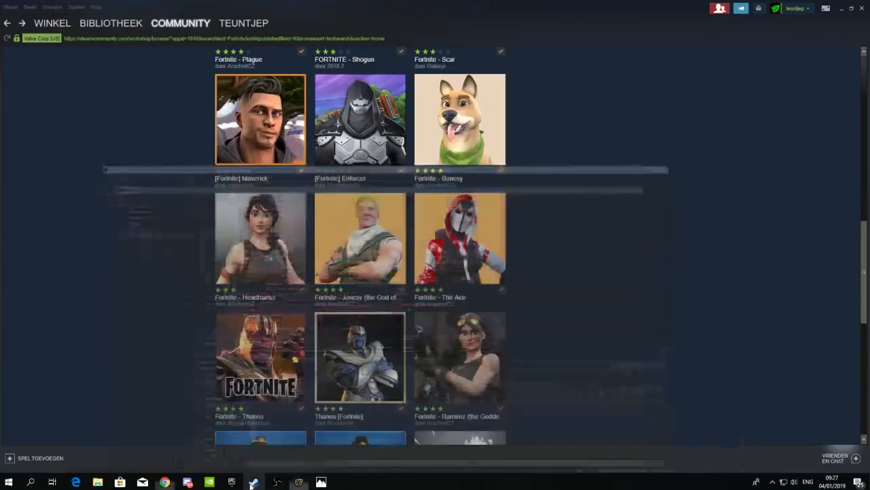
Minimize Steam and open the SFM PROJECTS folder from Downloads in File Explorer
click(254, 482)
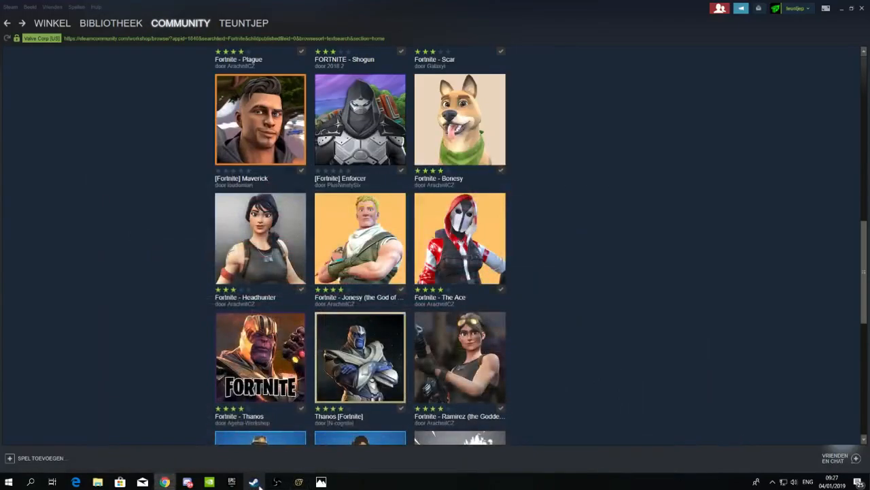
click(842, 9)
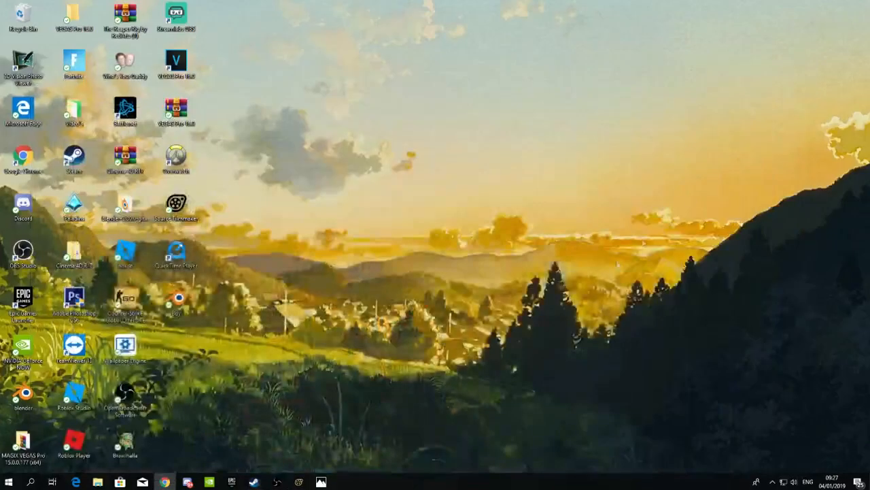
click(99, 481)
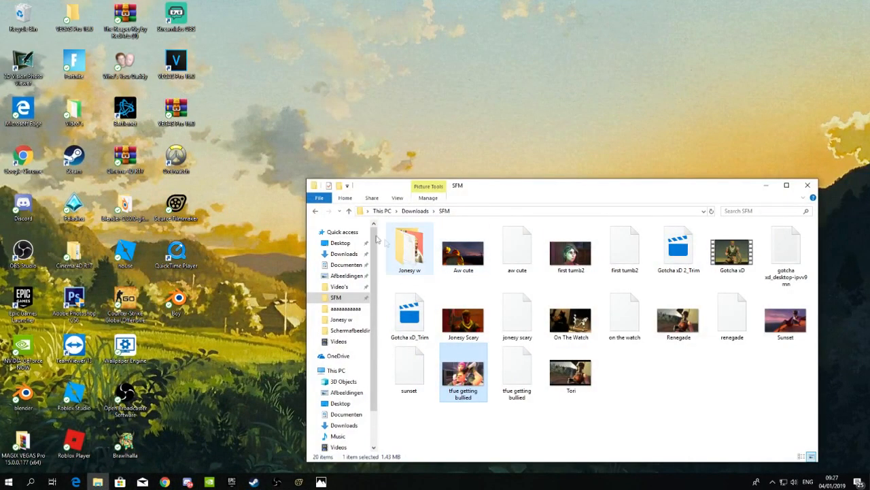
click(315, 211)
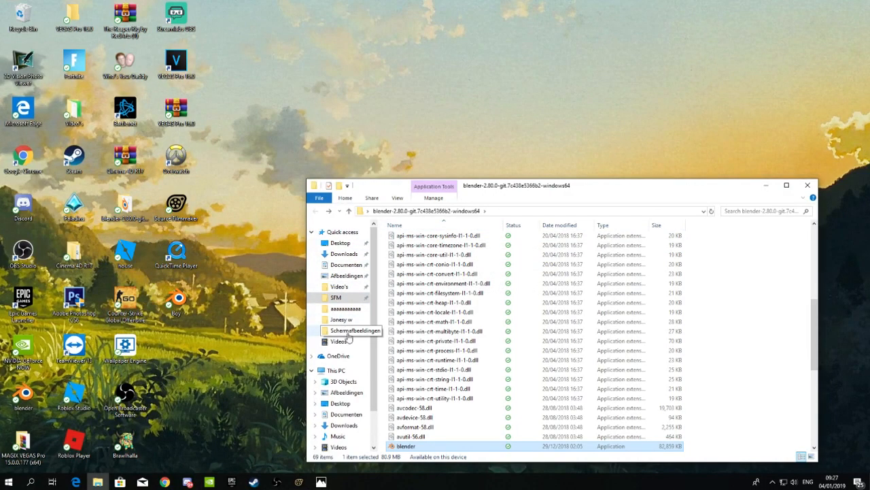
click(342, 253)
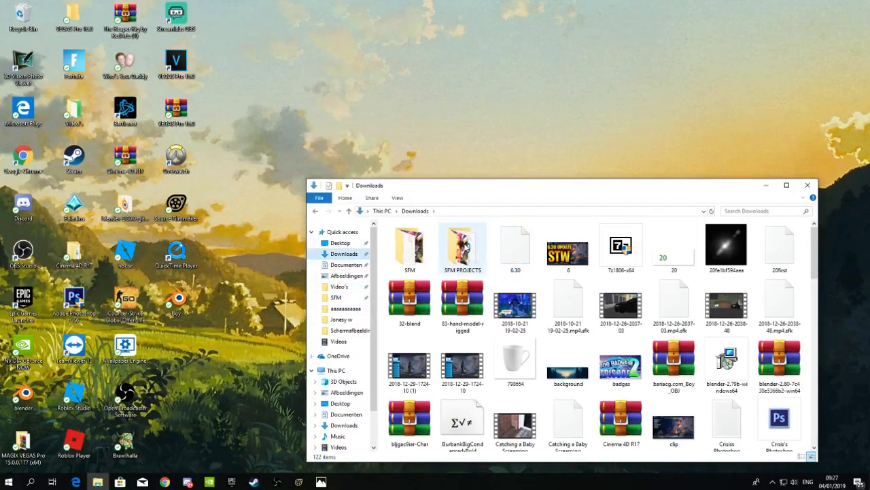
double_click(462, 246)
Try to open the exported "tfue's death" WAV file, and dismiss the app choice
click(410, 259)
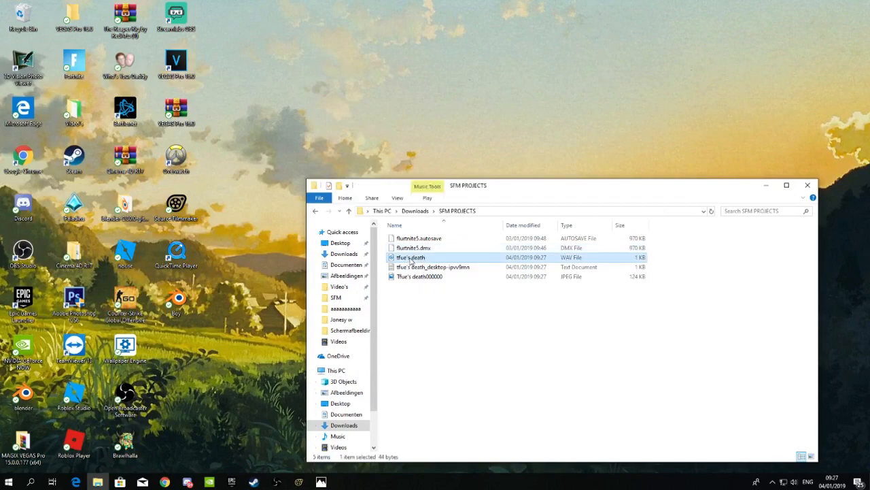
double_click(410, 259)
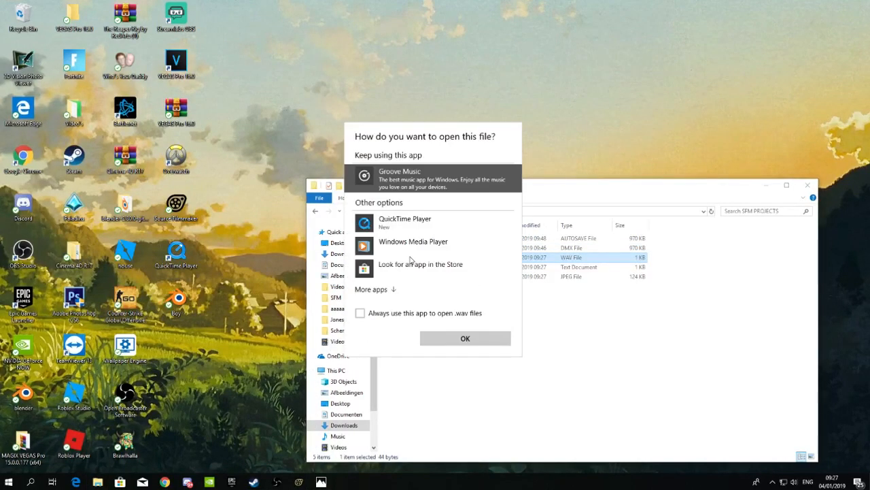
click(551, 335)
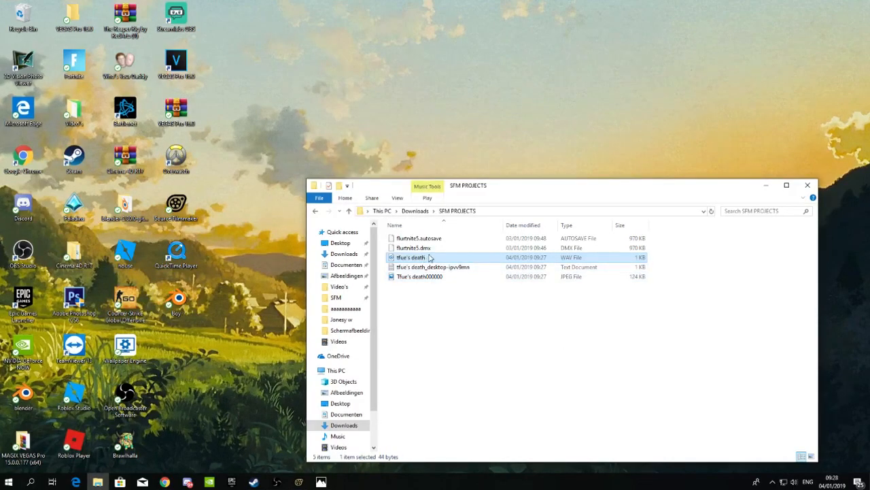
Open the exported "Tfue's death000000" JPEG from the SFM PROJECTS folder and move its Photos window aside
click(426, 277)
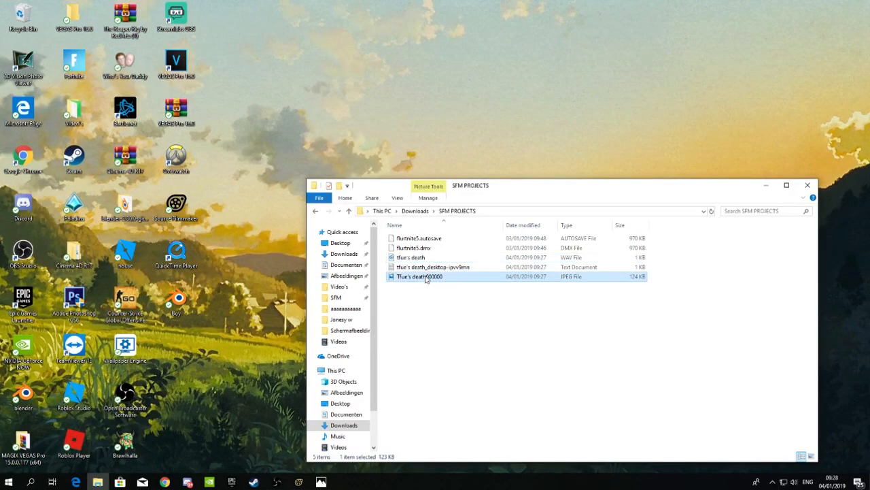
double_click(427, 278)
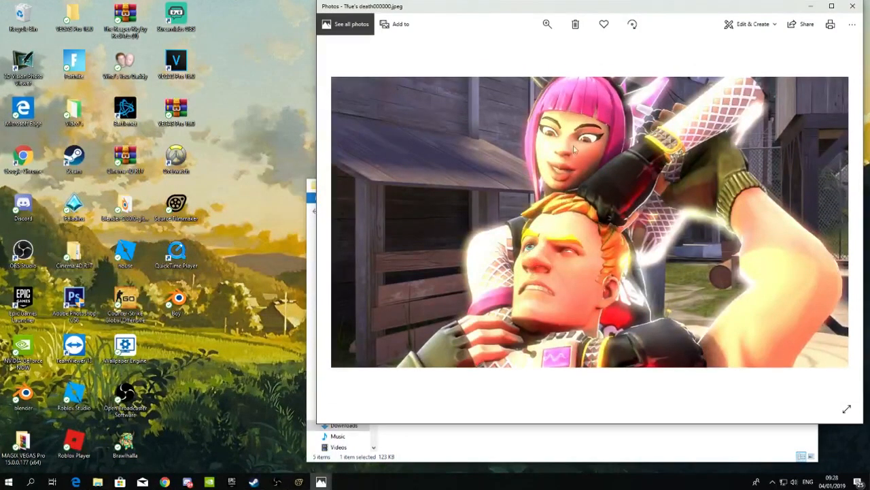
drag(474, 8, 251, 15)
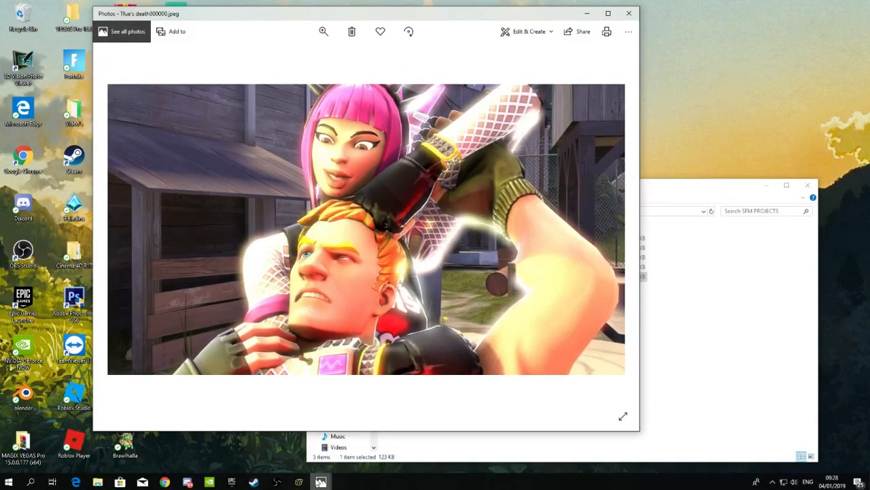
Arrange the "Tfue getting bullied" image beside the "Tfue's death000000" render in Photos and compare the two
mouse_move(321, 481)
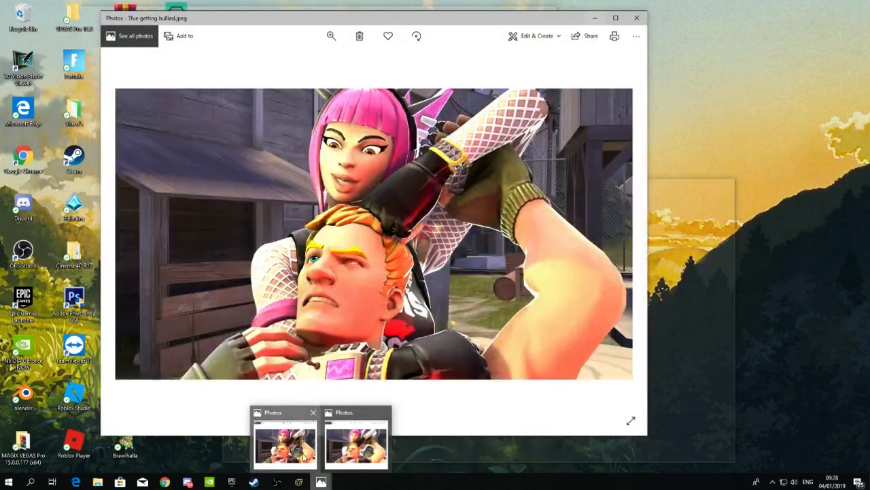
click(285, 446)
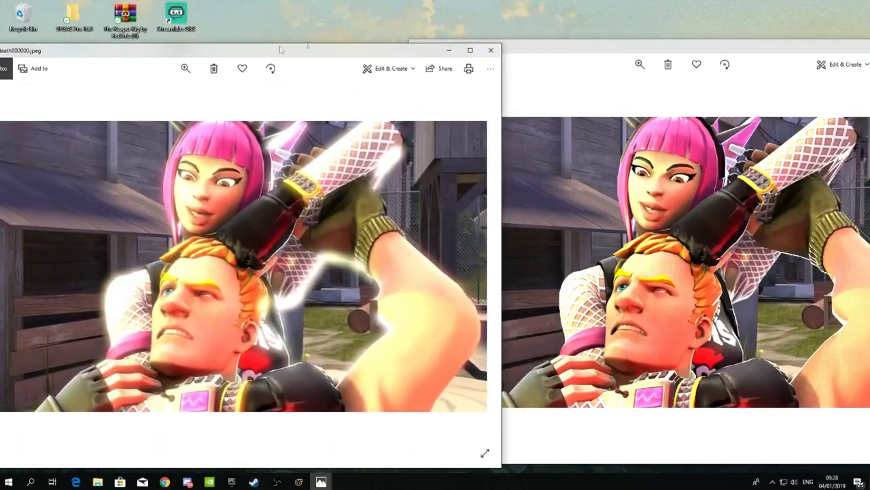
click(567, 51)
mouse_move(566, 51)
mouse_down()
mouse_move(582, 51)
mouse_move(458, 44)
mouse_move(601, 48)
mouse_move(565, 50)
mouse_up()
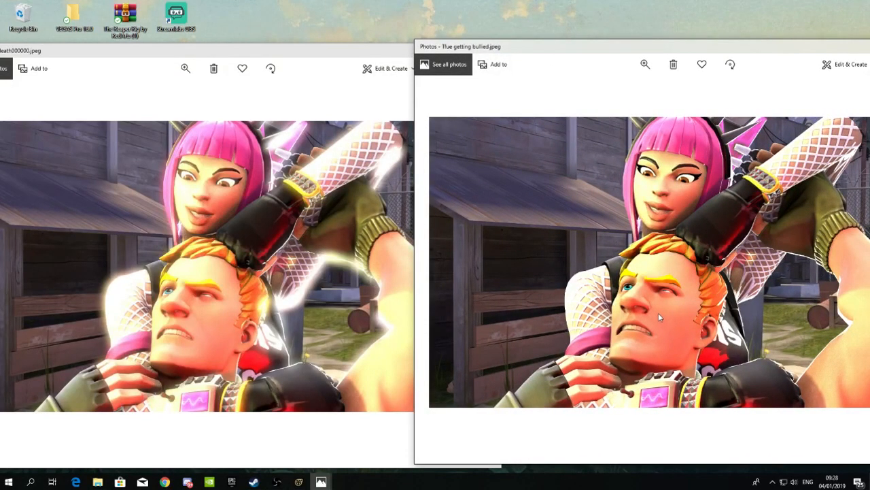
drag(688, 46, 615, 46)
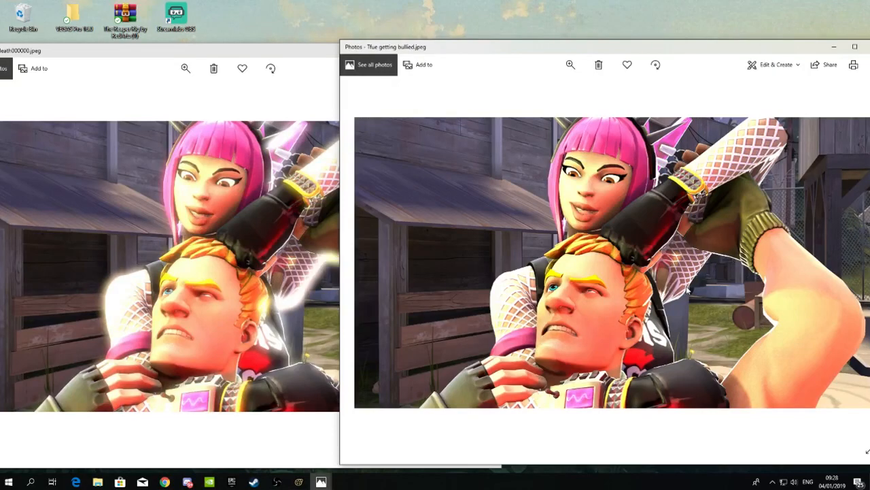
drag(488, 48, 639, 43)
Switch to Source Filmmaker, select camera1, and show the Secondary Viewport clear of the camera controls
click(299, 481)
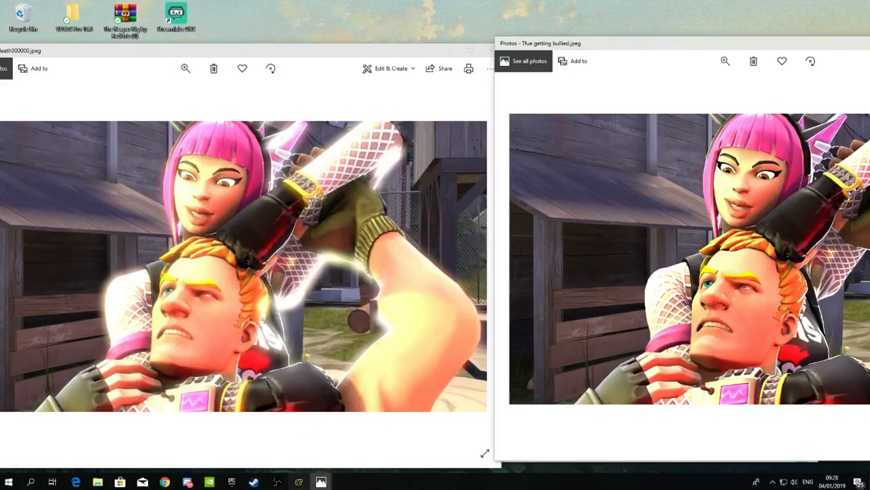
click(245, 30)
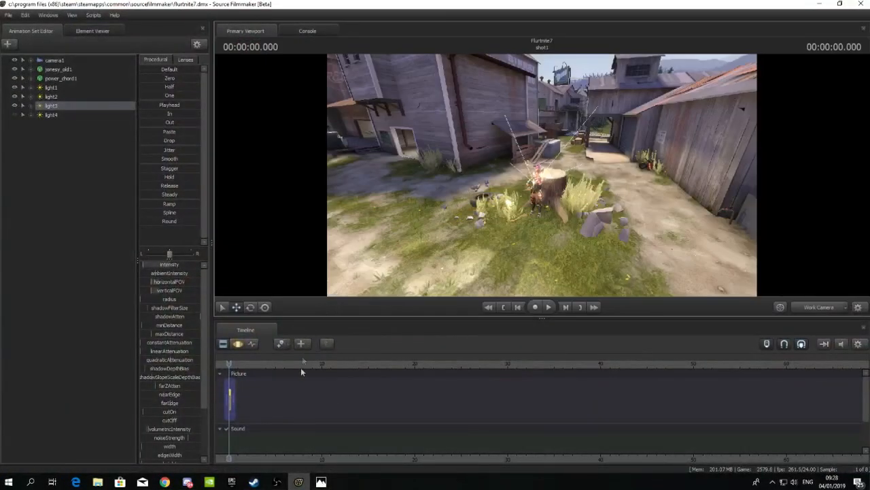
click(56, 60)
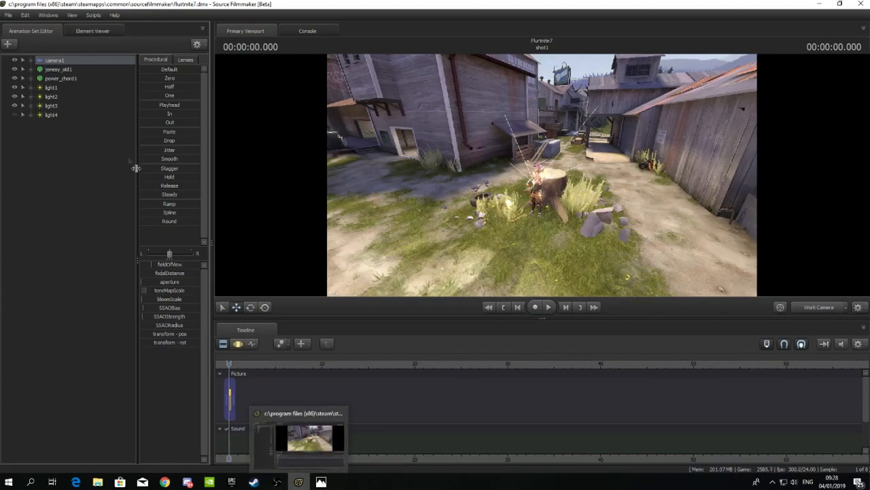
click(48, 15)
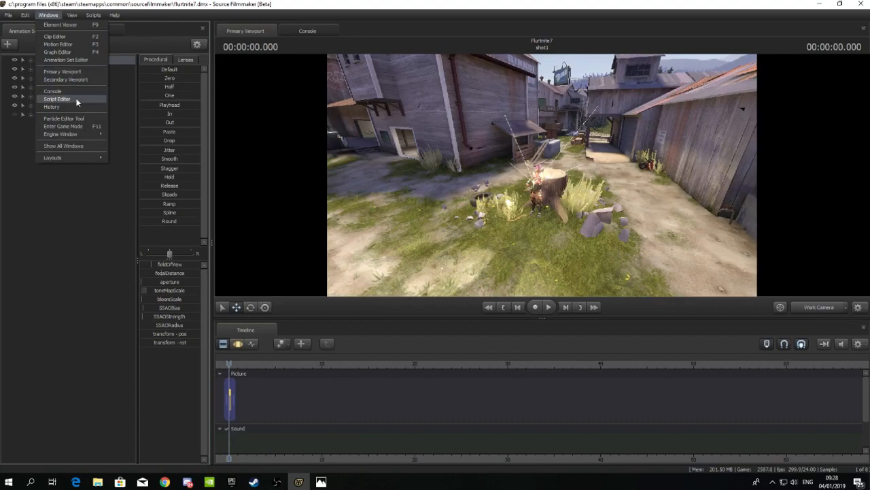
click(66, 79)
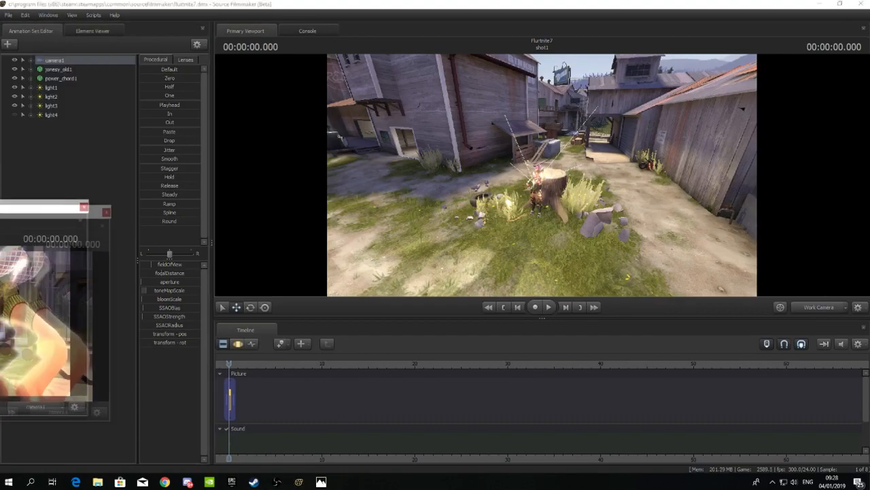
drag(212, 259, 160, 295)
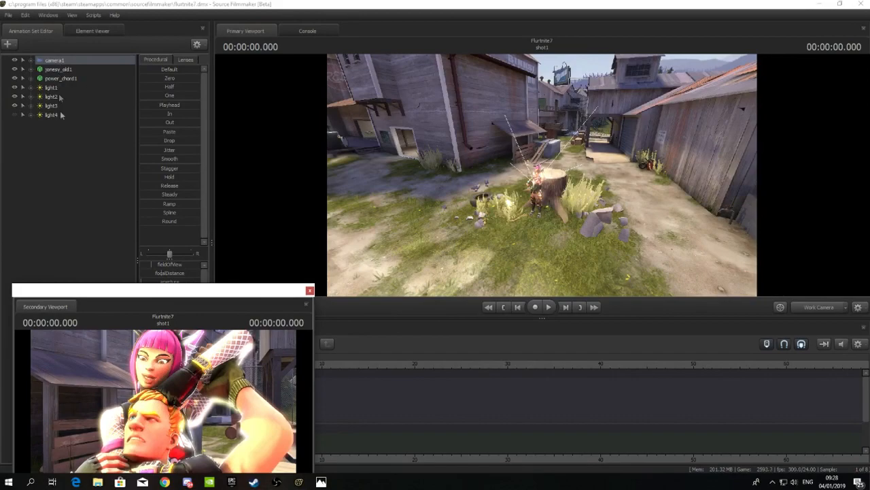
drag(171, 292, 653, 286)
Try small adjustments to camera1's focalDistance, fieldOfView and toneMapScale, and bring the Secondary Viewport fully into view
click(163, 274)
mouse_move(168, 273)
mouse_down()
mouse_move(200, 274)
mouse_move(163, 273)
mouse_up()
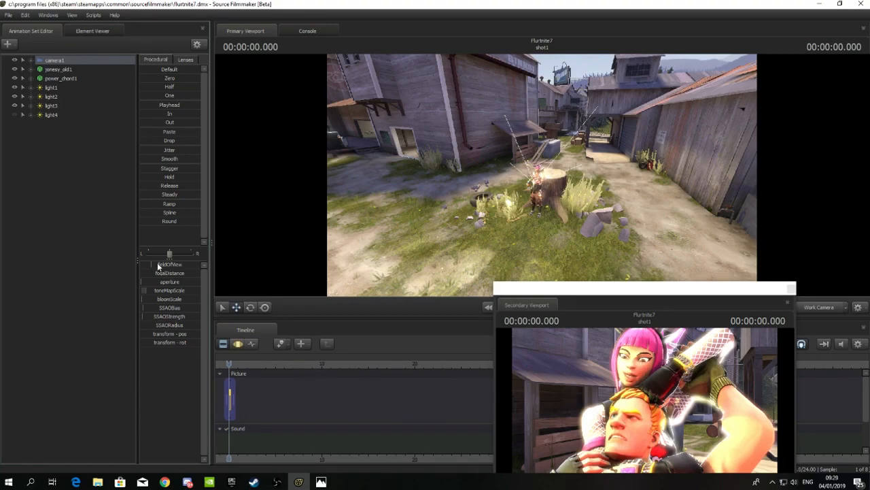
drag(162, 265, 164, 264)
mouse_move(168, 293)
mouse_down()
mouse_move(186, 292)
mouse_move(169, 292)
mouse_up()
drag(504, 306, 564, 196)
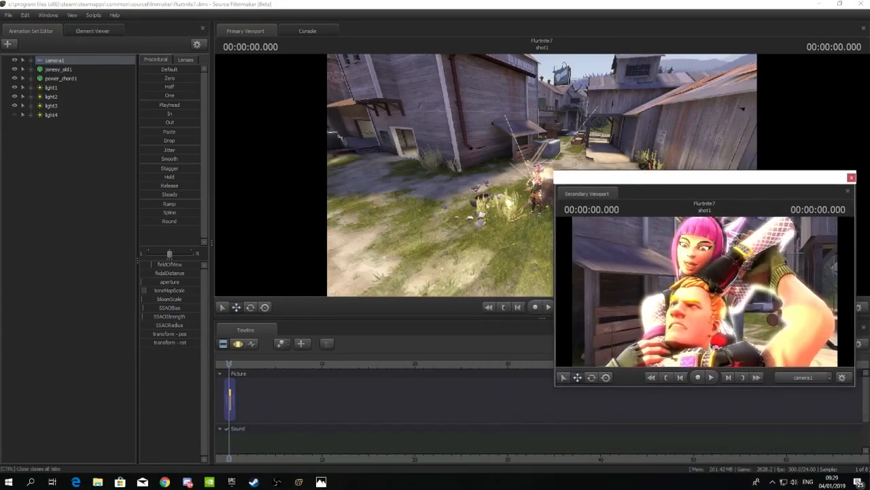
Check the animation set and Rig options of camera1, reselect the camera, and move the Secondary Viewport off the main screen
right_click(60, 62)
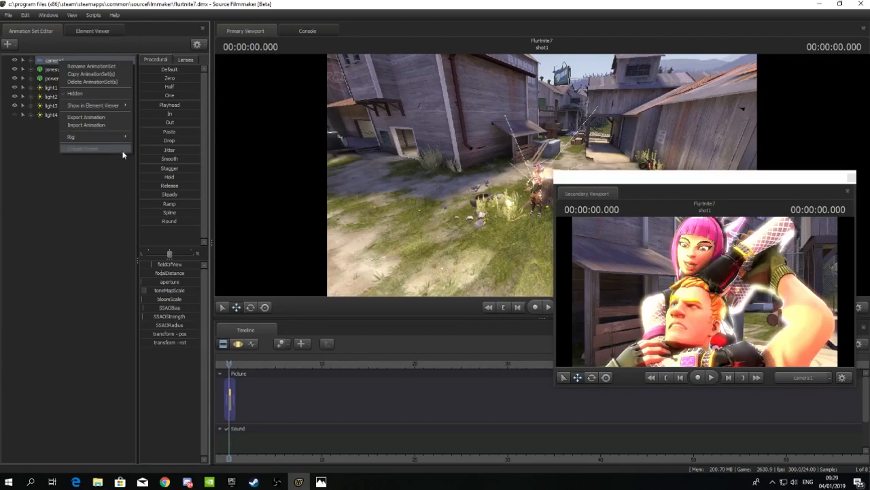
mouse_move(116, 143)
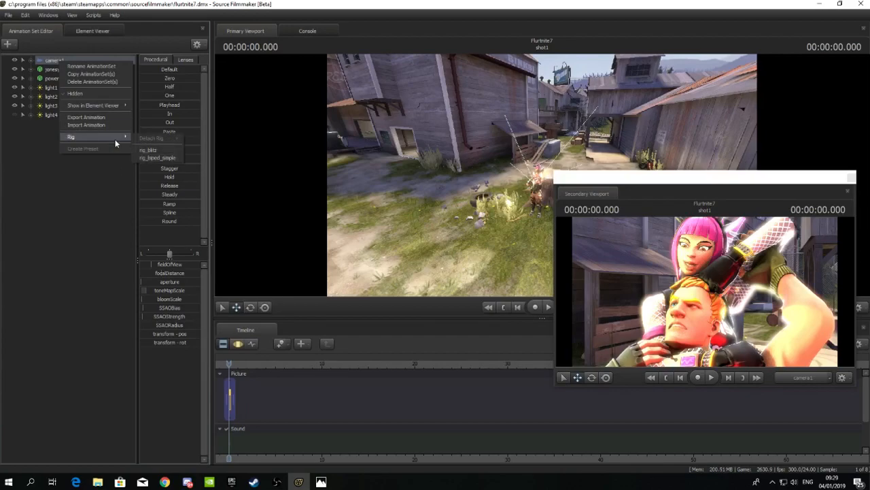
click(98, 175)
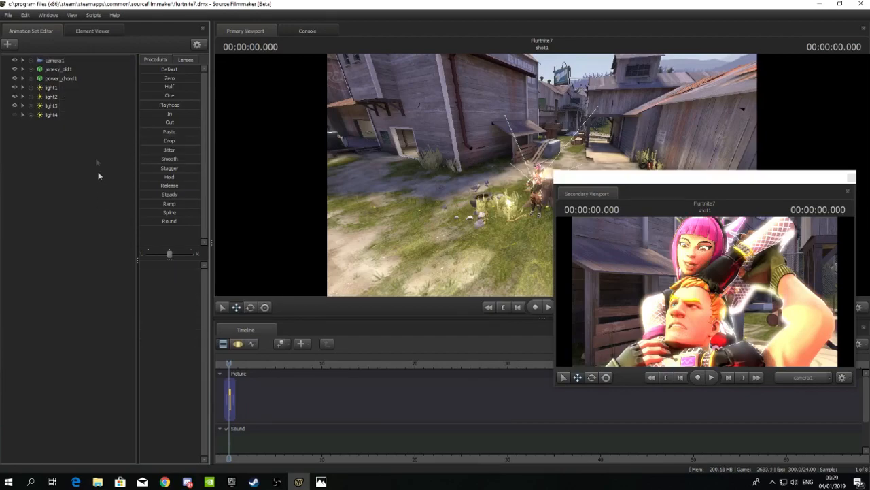
click(53, 60)
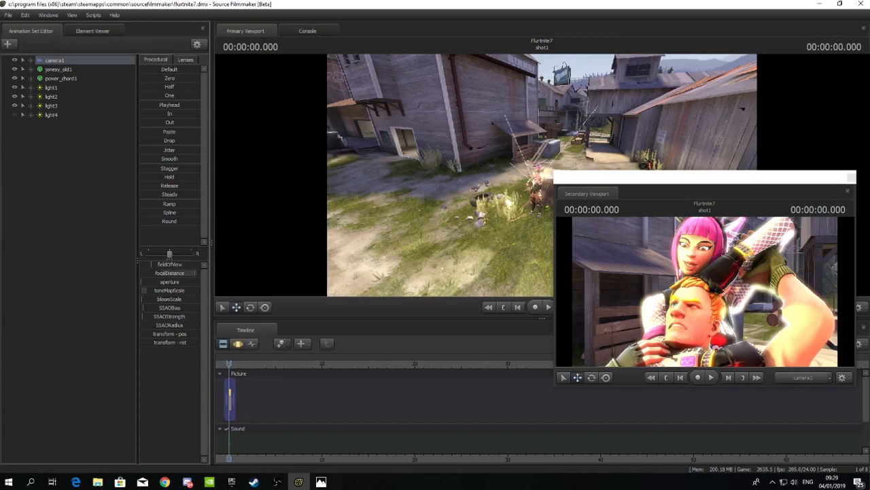
drag(694, 181, 1, 164)
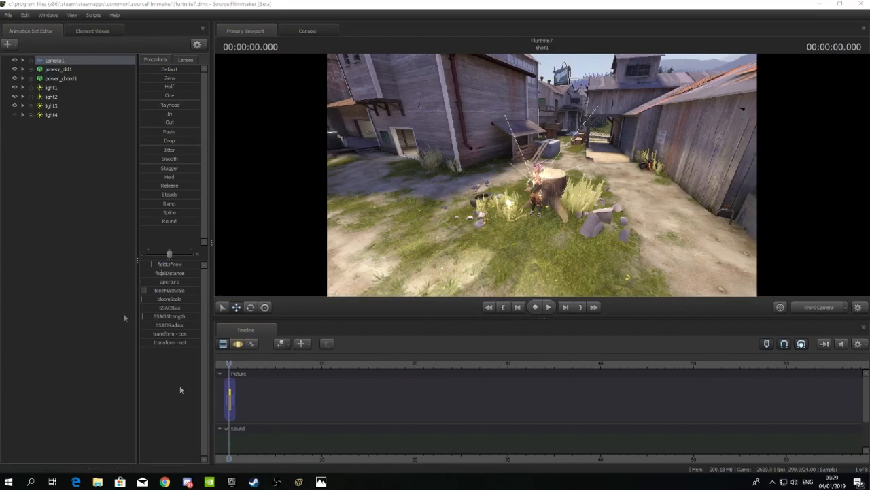
Switch back to Photos and place "Tfue getting bullied" and "Tfue's death000000" side by side over Source Filmmaker to compare their lighting
mouse_move(321, 480)
click(356, 463)
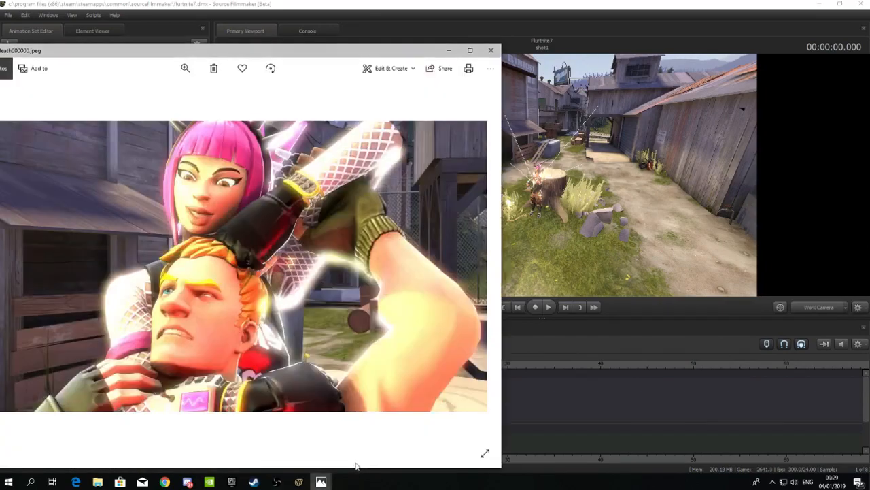
drag(325, 54, 689, 43)
mouse_move(321, 480)
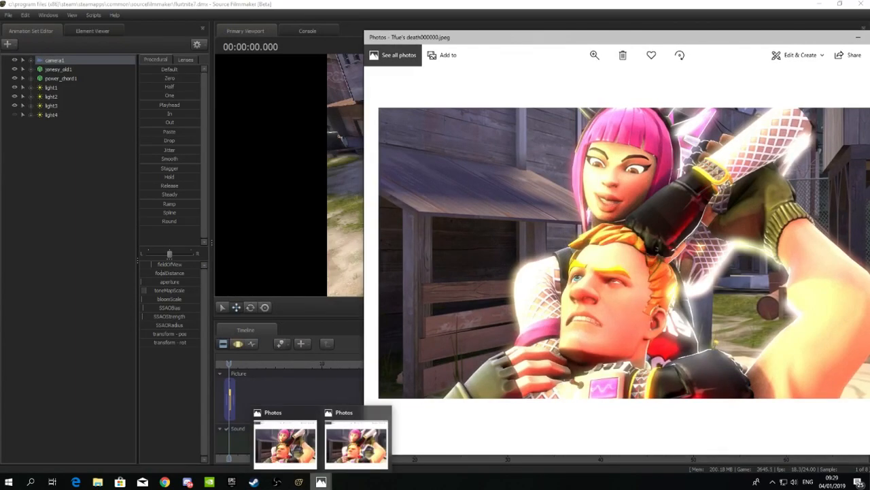
click(356, 441)
drag(602, 43, 74, 24)
drag(610, 36, 696, 22)
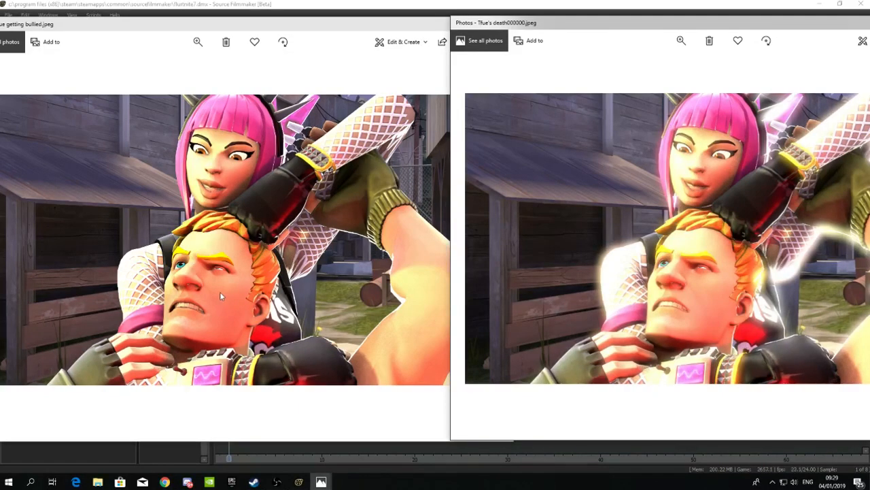
drag(197, 25, 247, 30)
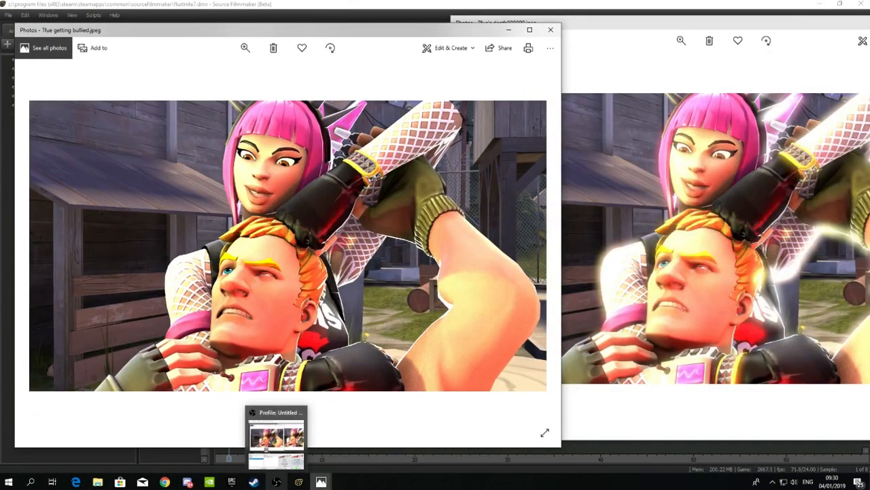
click(276, 482)
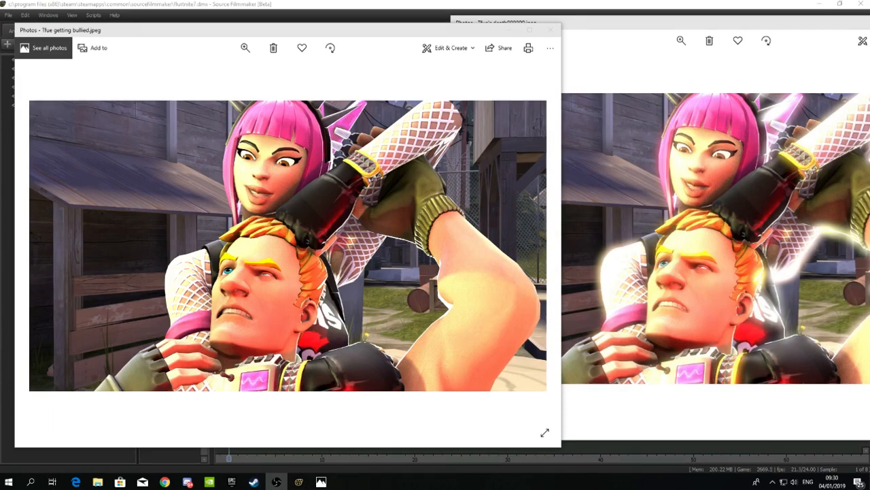